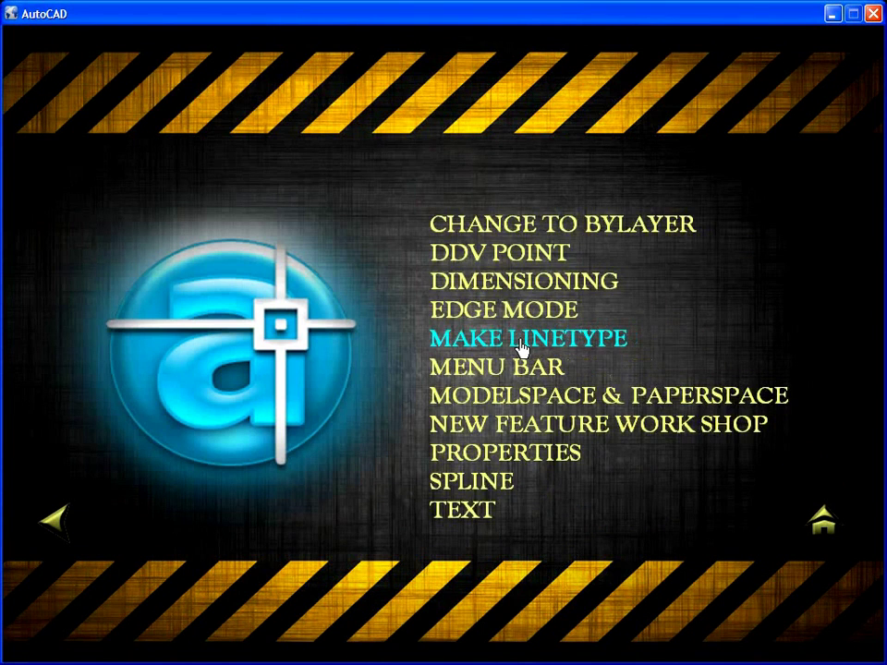
Browse the course's lesson lists, including Dimension Style, Attributes and Geometric Constraints.
left_click(55, 521)
left_click(543, 378)
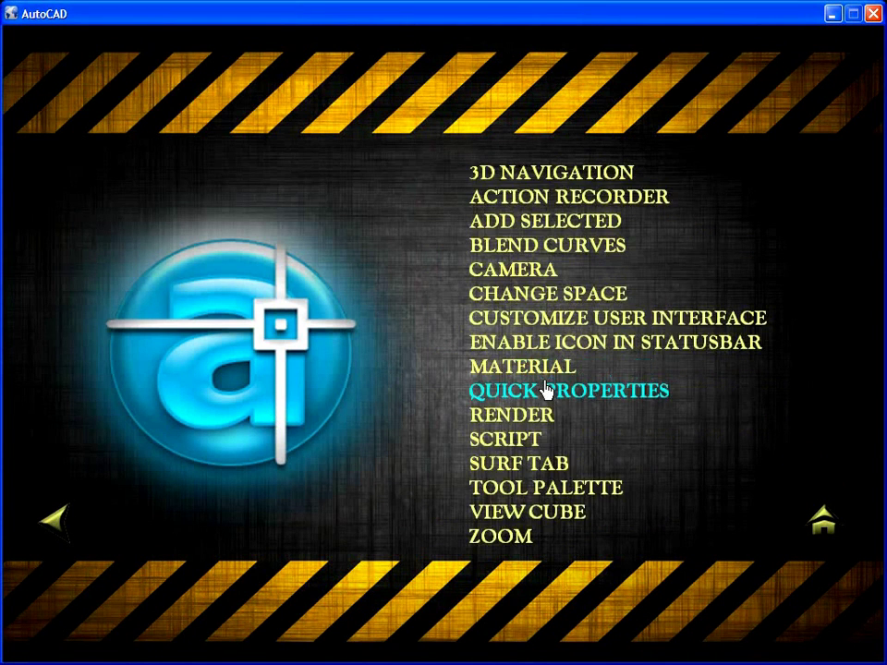
left_click(61, 538)
left_click(61, 539)
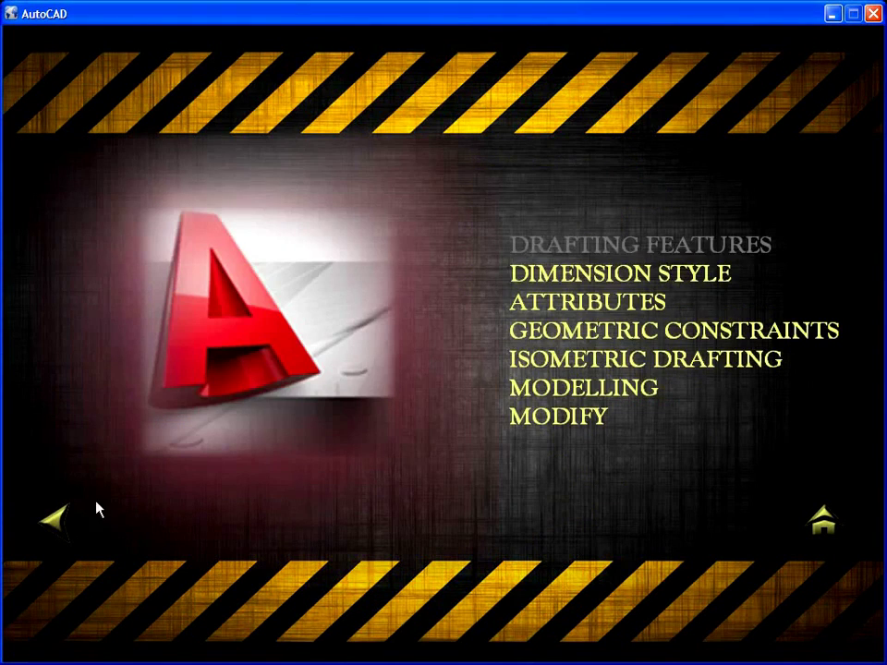
left_click(530, 277)
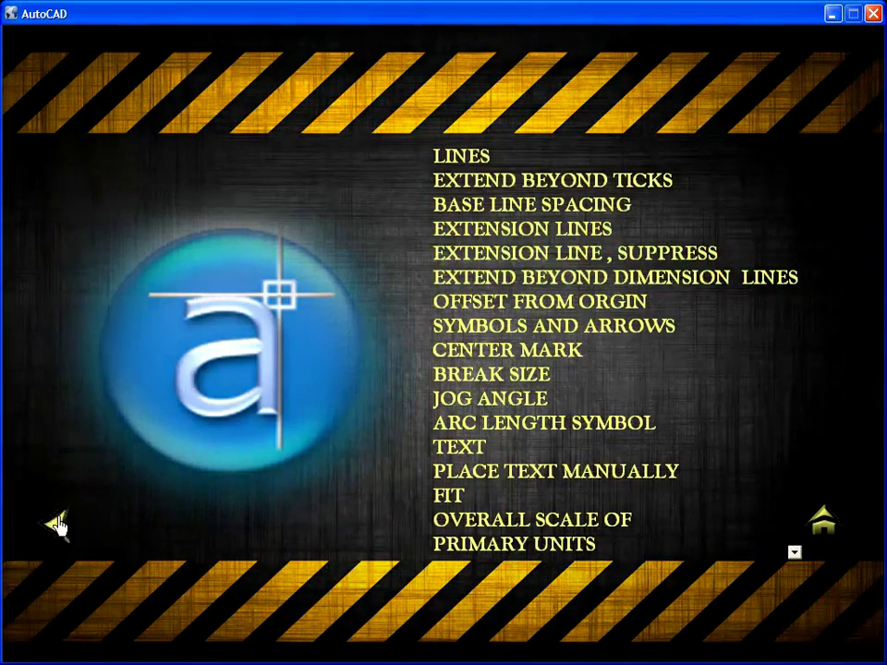
left_click(57, 523)
left_click(514, 311)
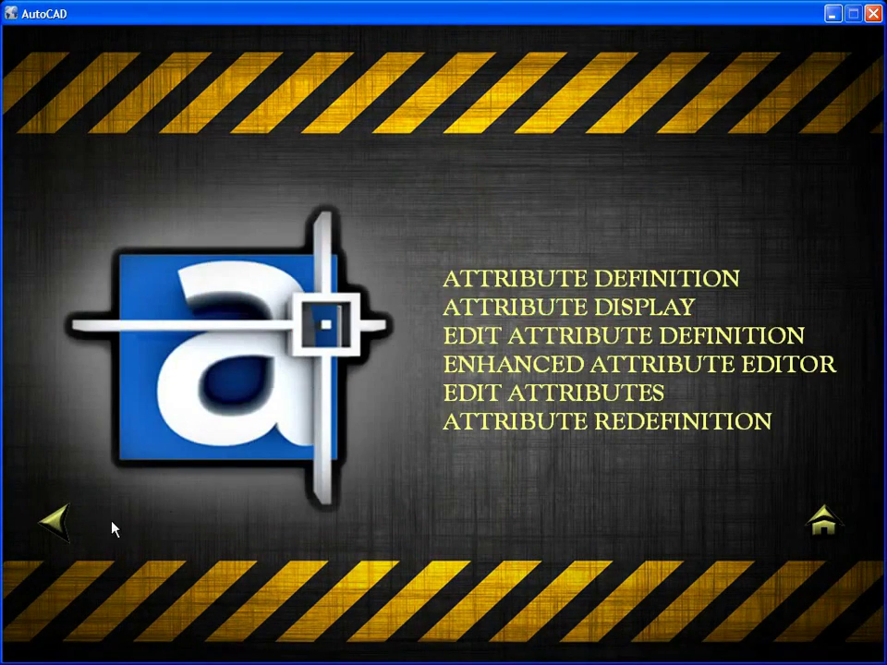
left_click(61, 524)
left_click(513, 344)
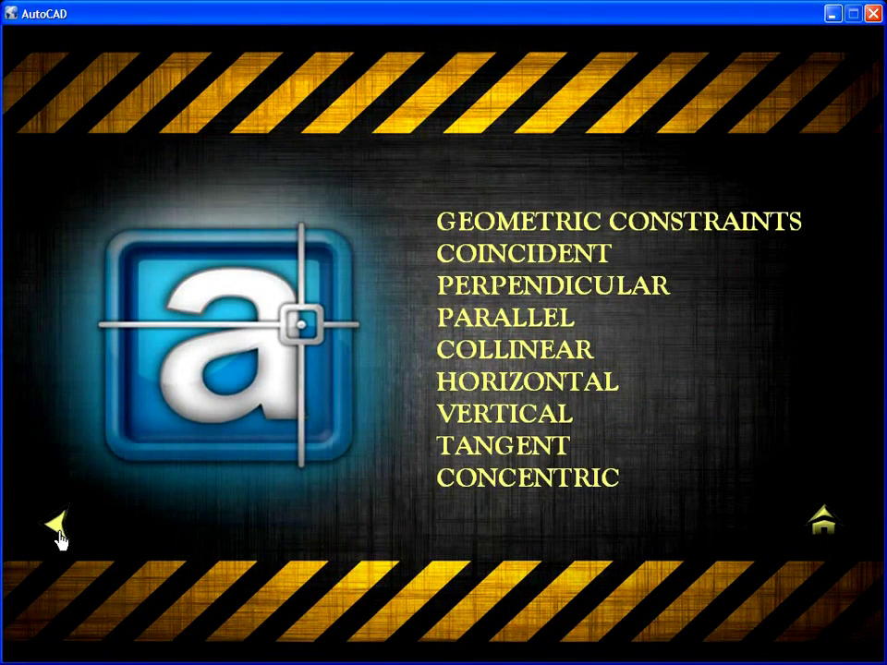
Look through the lesson lists for Isometric Drafting, Modelling and Modify.
left_click(60, 542)
left_click(517, 369)
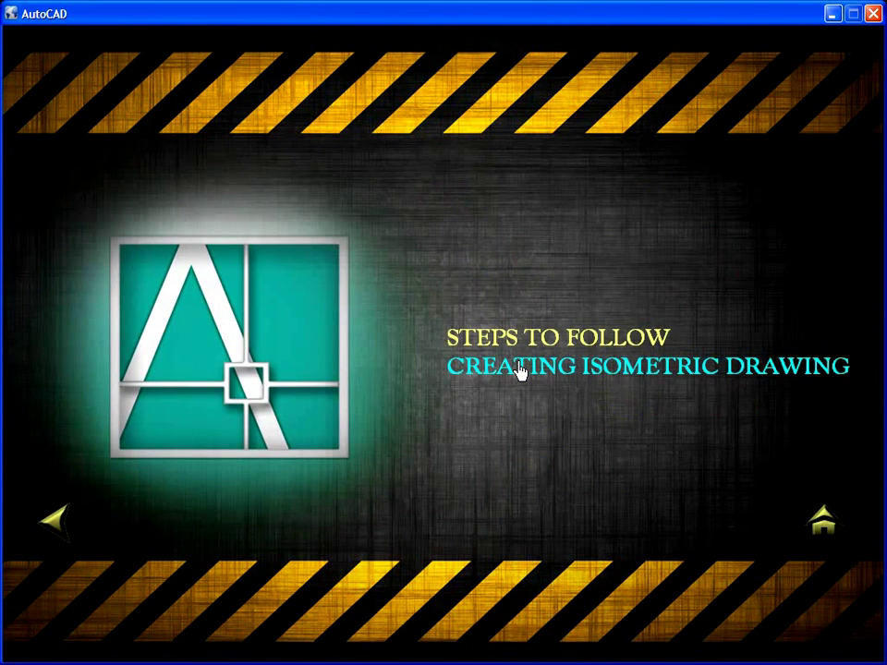
left_click(53, 538)
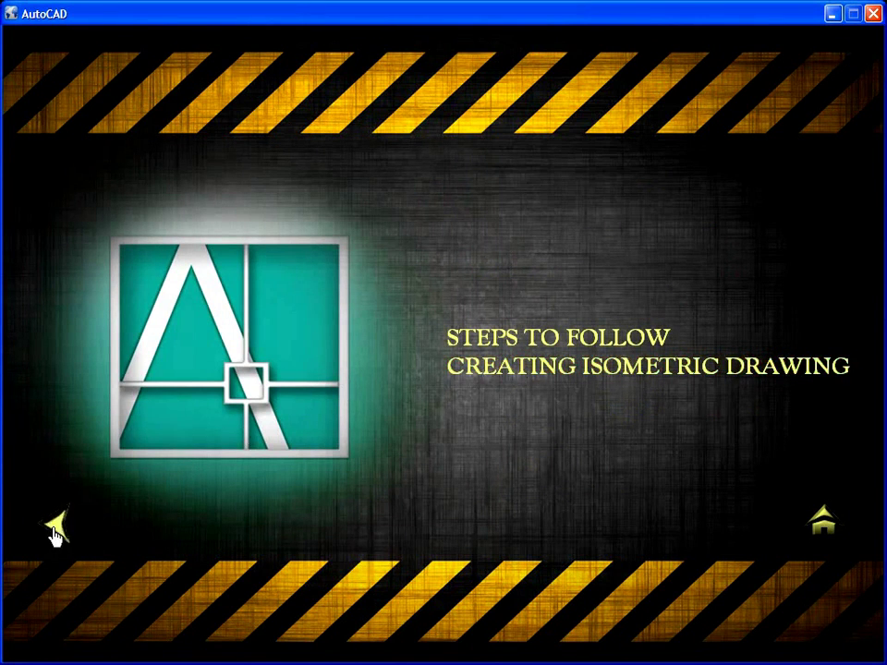
left_click(514, 400)
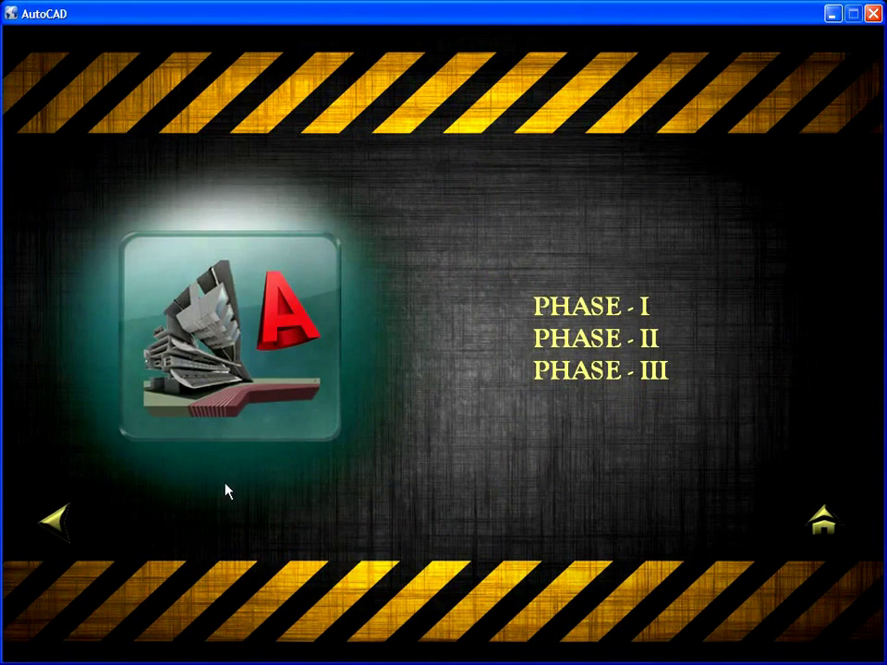
left_click(55, 523)
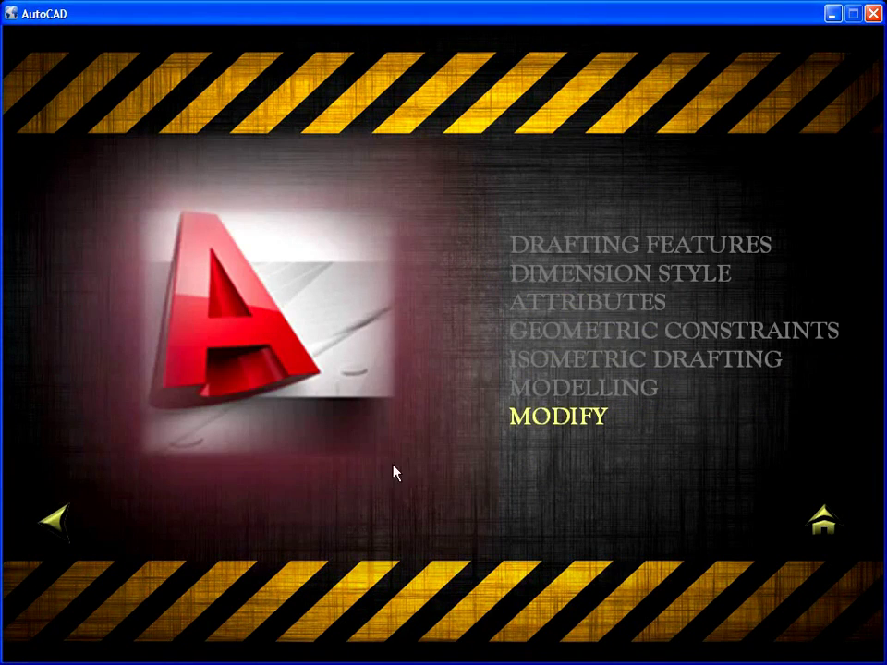
left_click(532, 423)
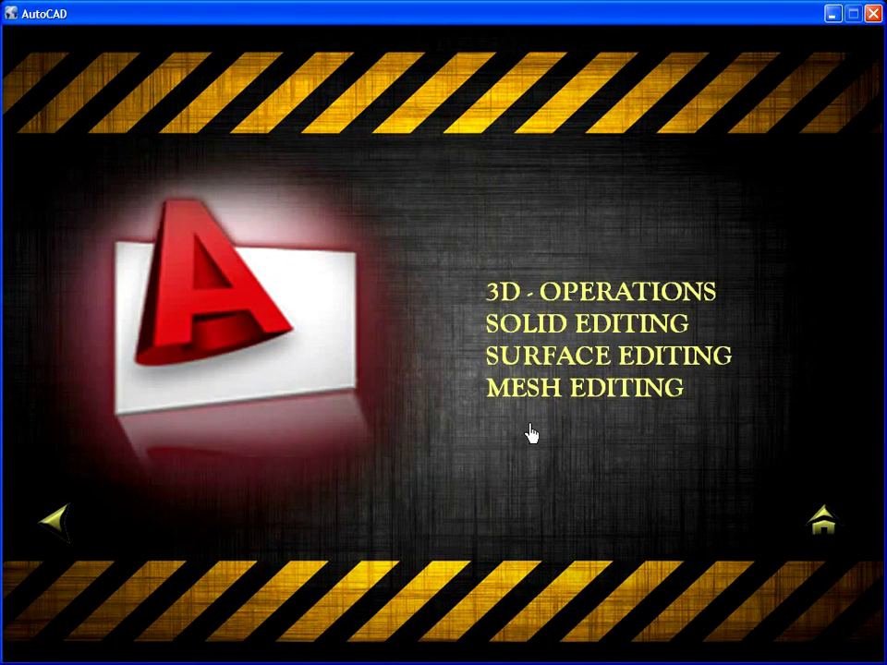
left_click(55, 523)
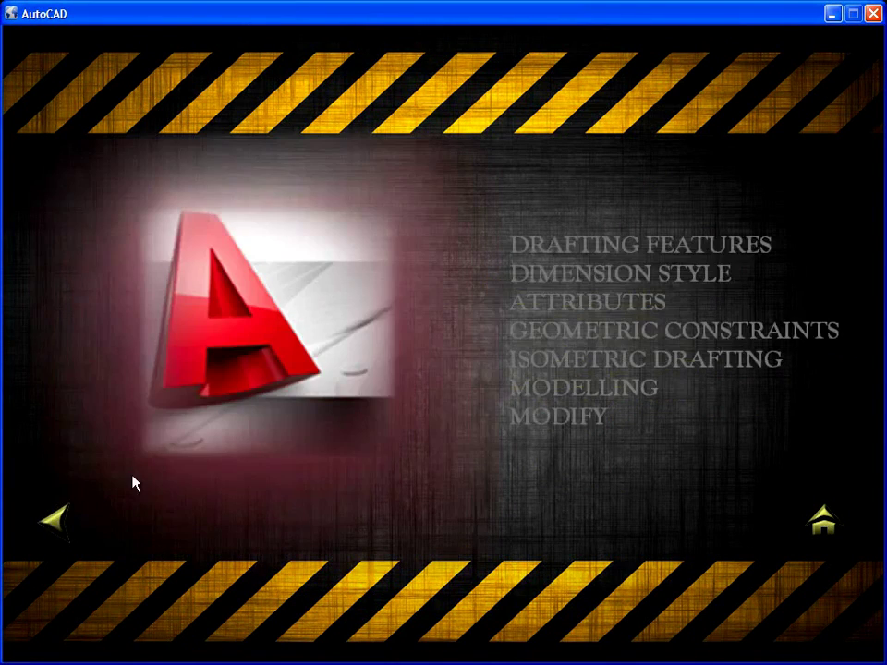
Open the Creating Isometric Drawing lesson from the Isometric Drafting topic.
left_click(512, 358)
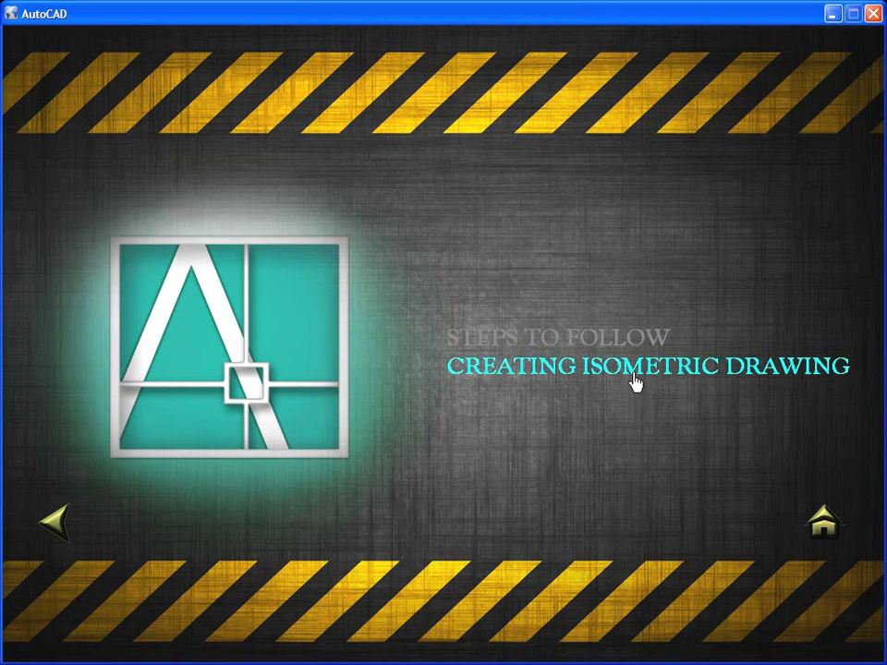
left_click(635, 381)
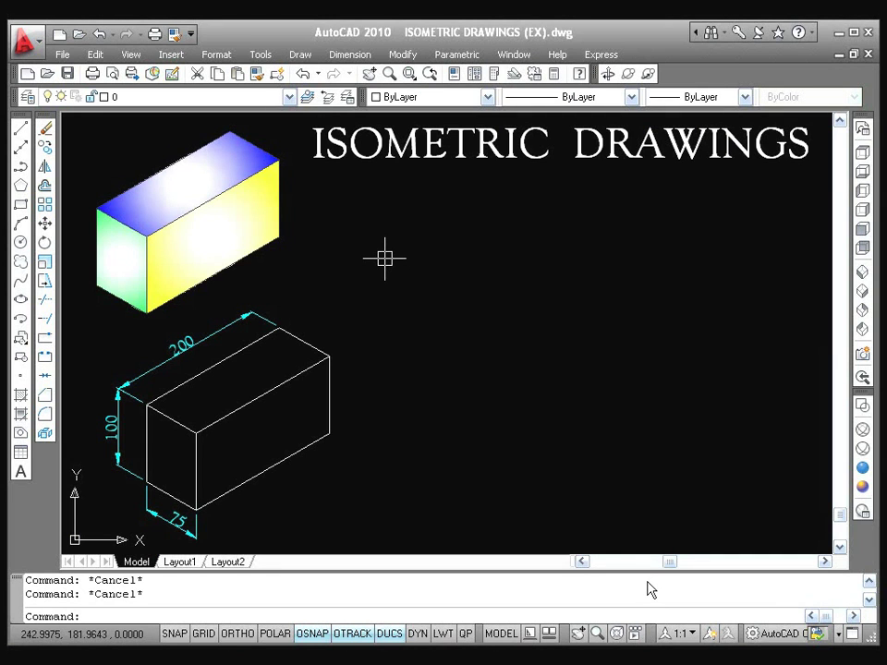
Set the snap type to Isometric snap in the drafting settings.
right_click(178, 634)
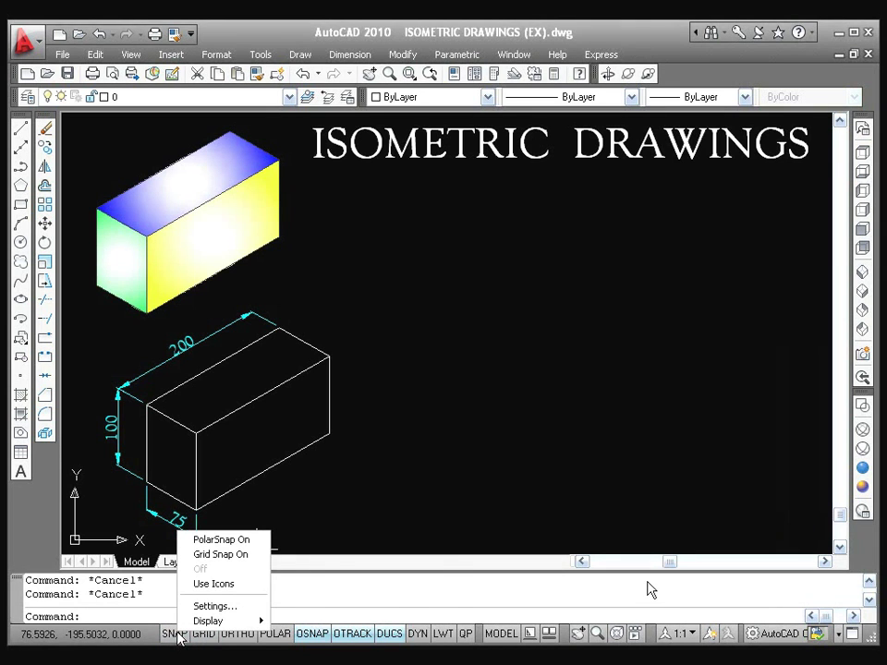
left_click(199, 607)
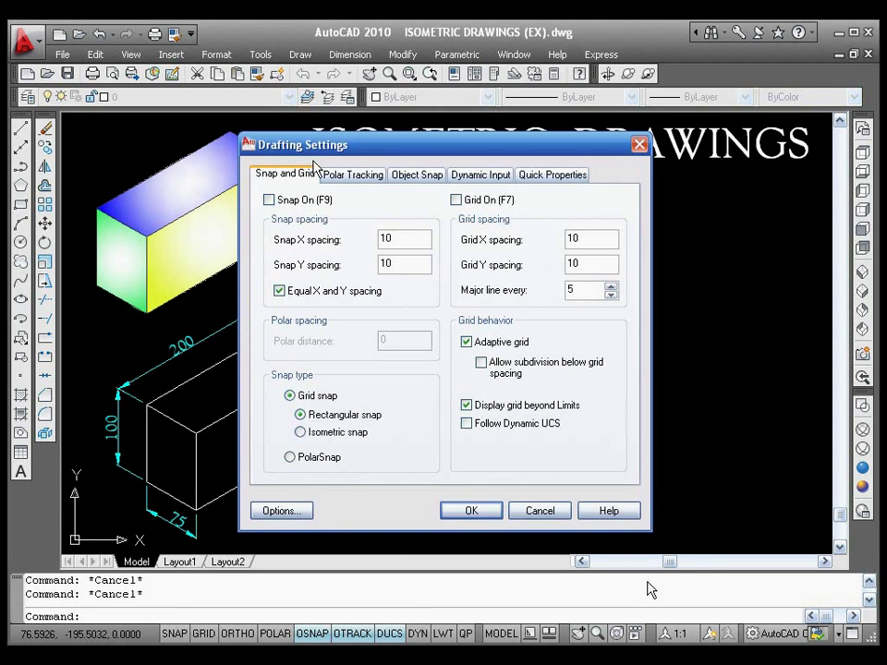
left_click(305, 436)
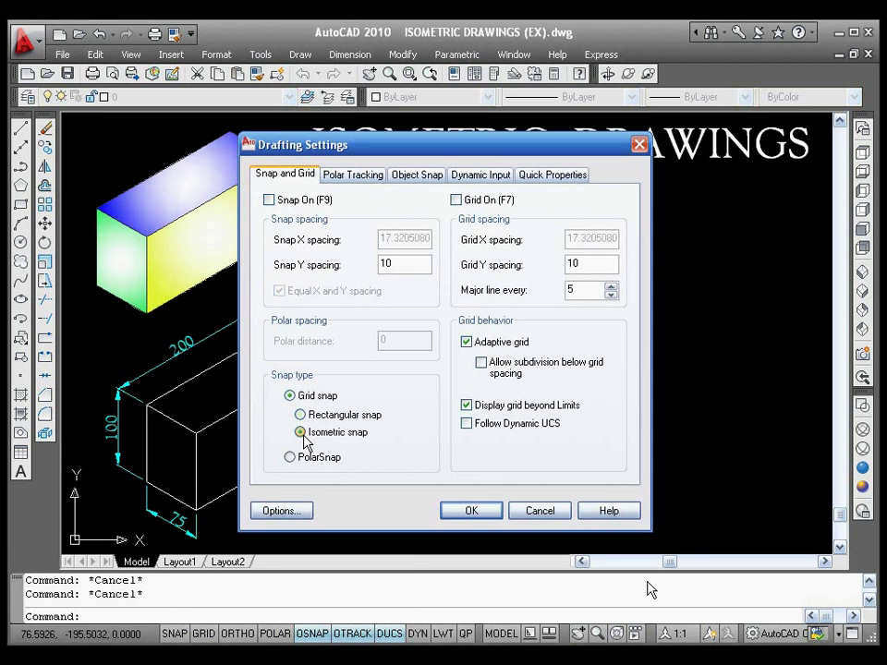
left_click(472, 511)
Cycle through the isoplanes, ending on the right isoplane, and turn on Ortho mode.
key("F5")
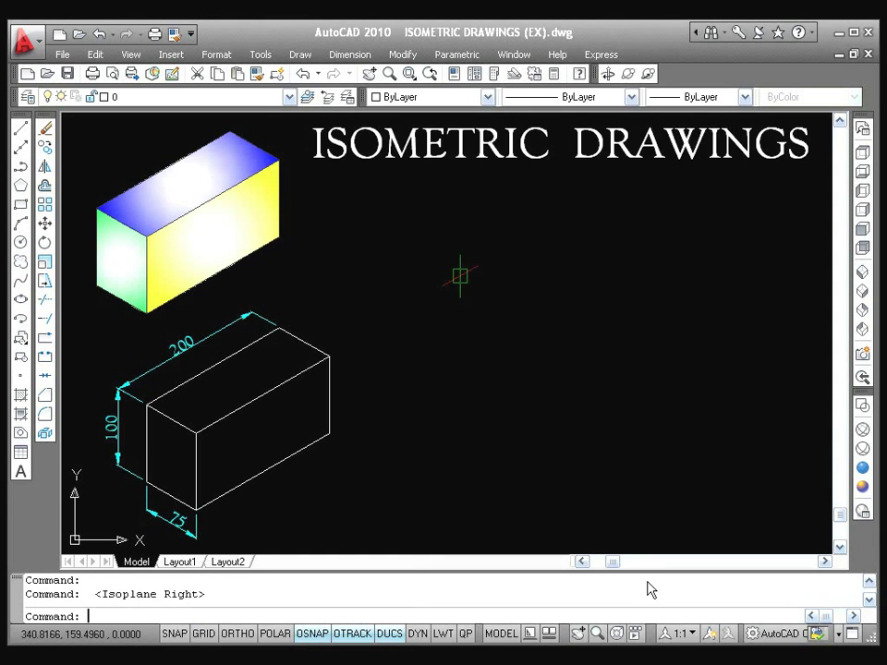
key("F5")
key("F5")
key("F5")
key("F8")
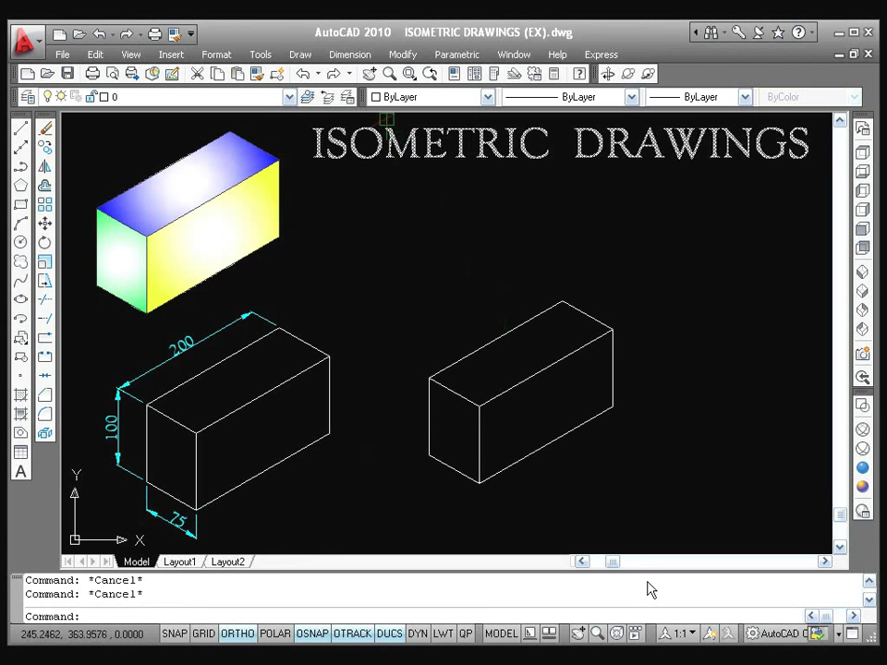
Add an aligned dimension to the long upper back edge of the undimensioned isometric box.
left_click(368, 55)
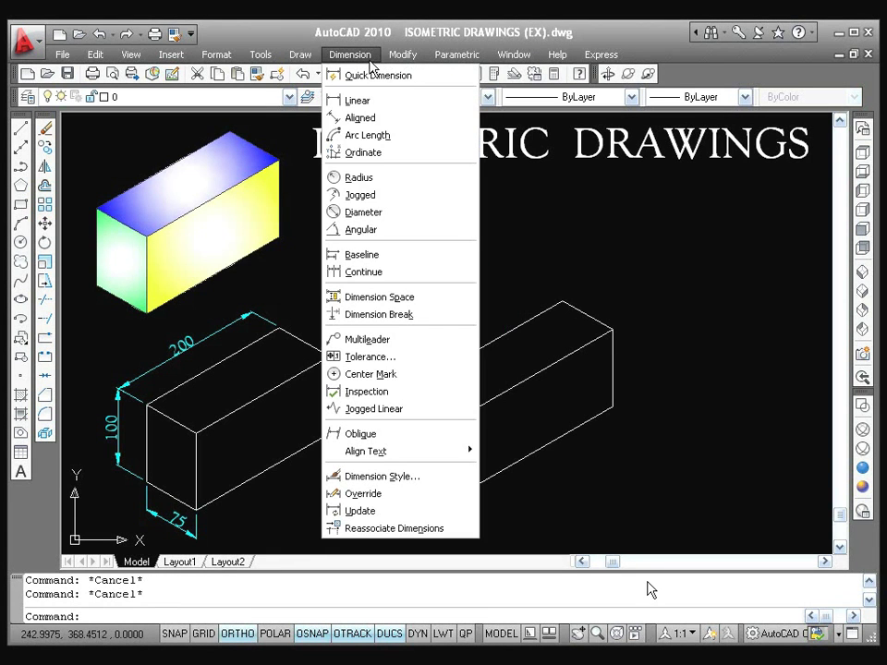
left_click(361, 118)
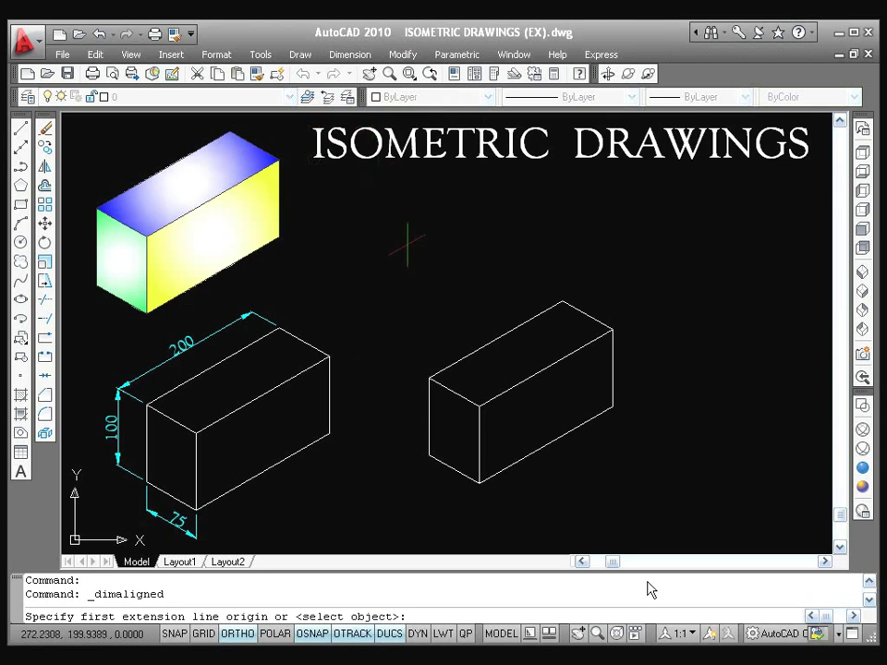
key("Return")
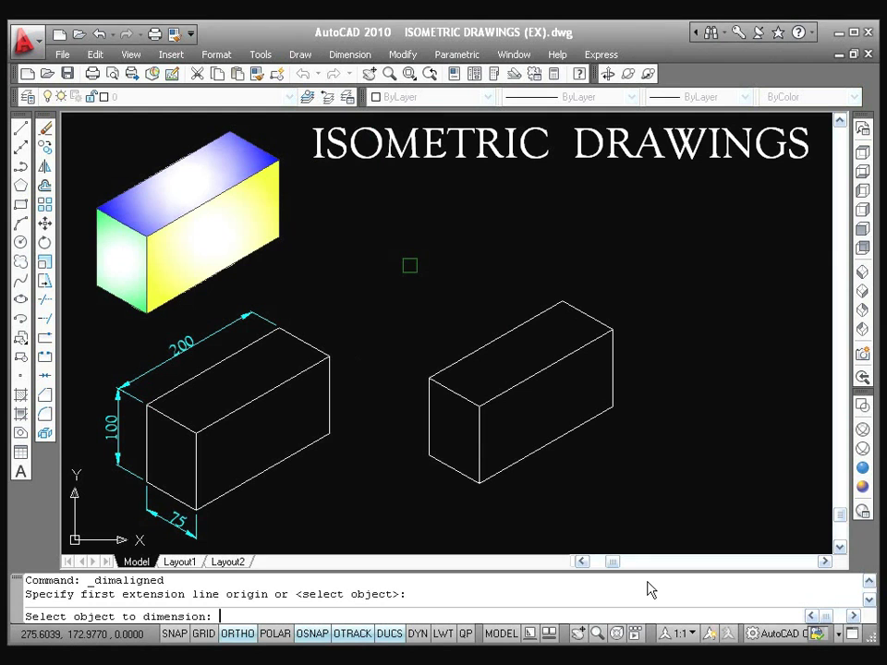
left_click(504, 333)
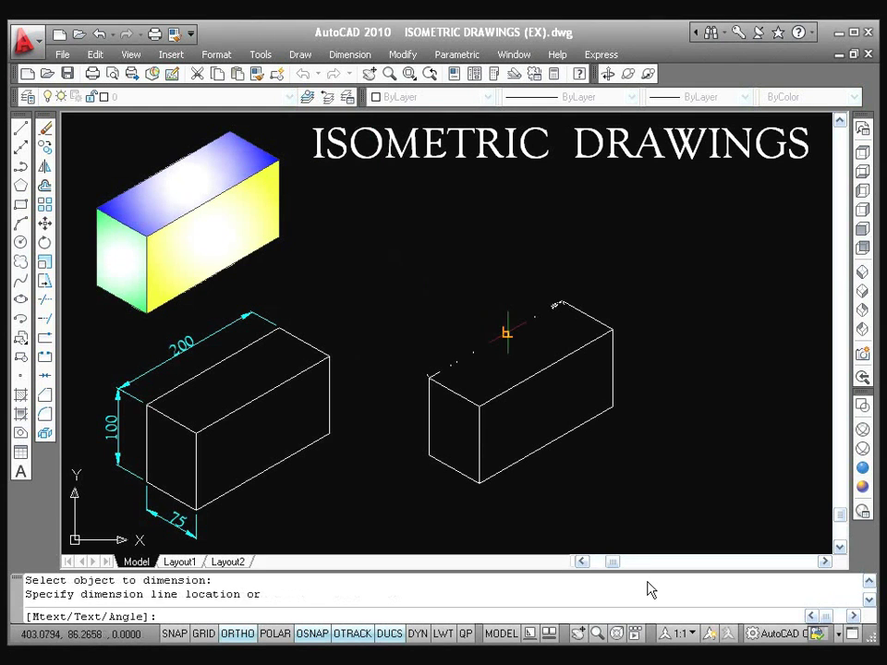
left_click(479, 294)
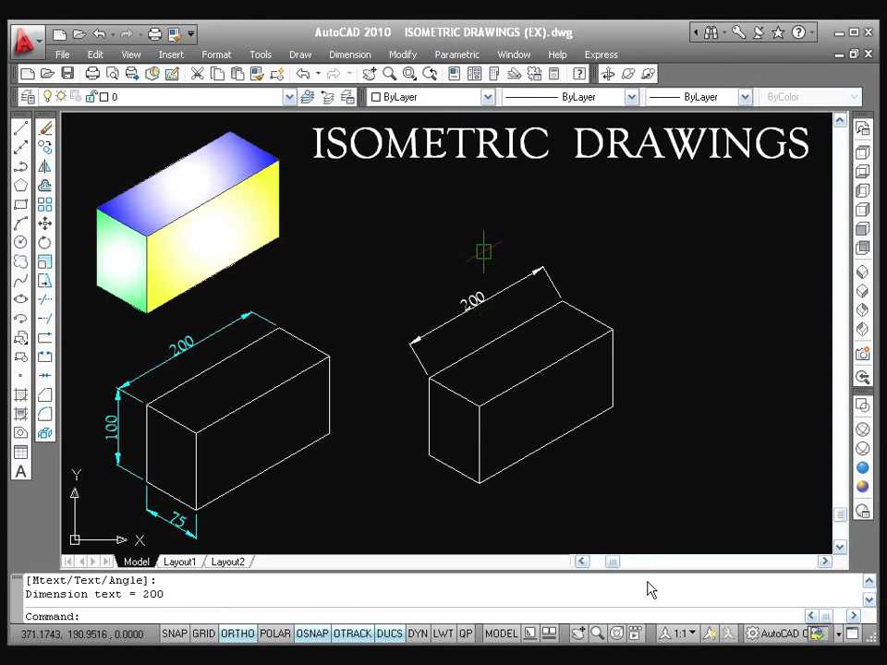
Add an aligned dimension beside the left vertical edge of the same isometric box.
key("Return")
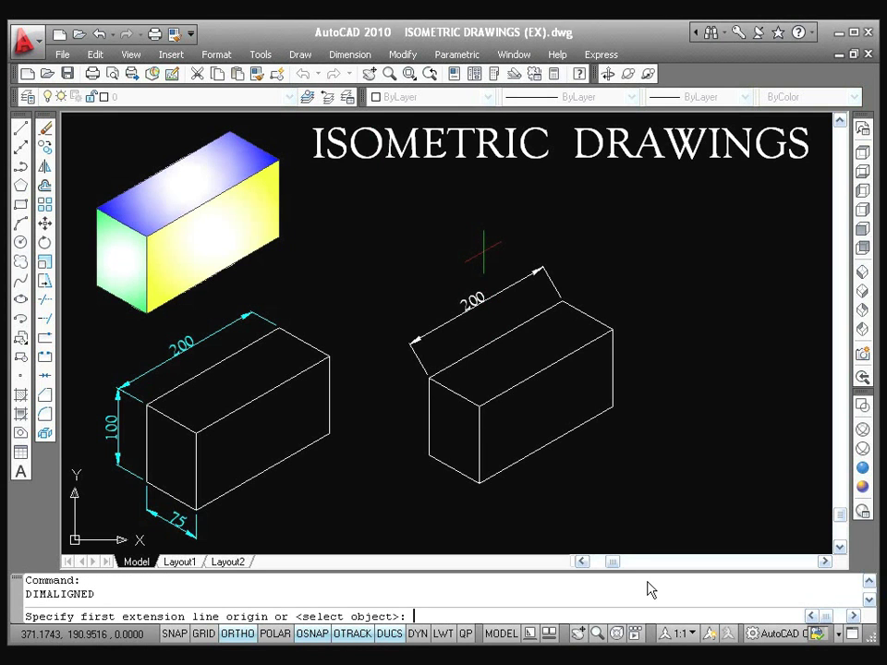
key("Return")
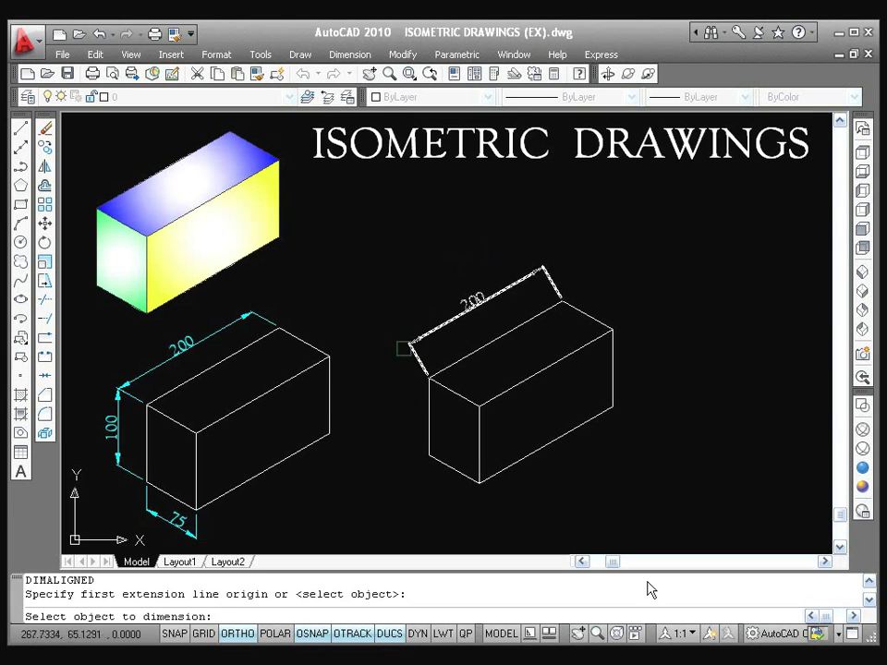
left_click(421, 407)
left_click(391, 282)
Add an aligned dimension below the short lower-left edge of the box and end the command.
right_click(391, 282)
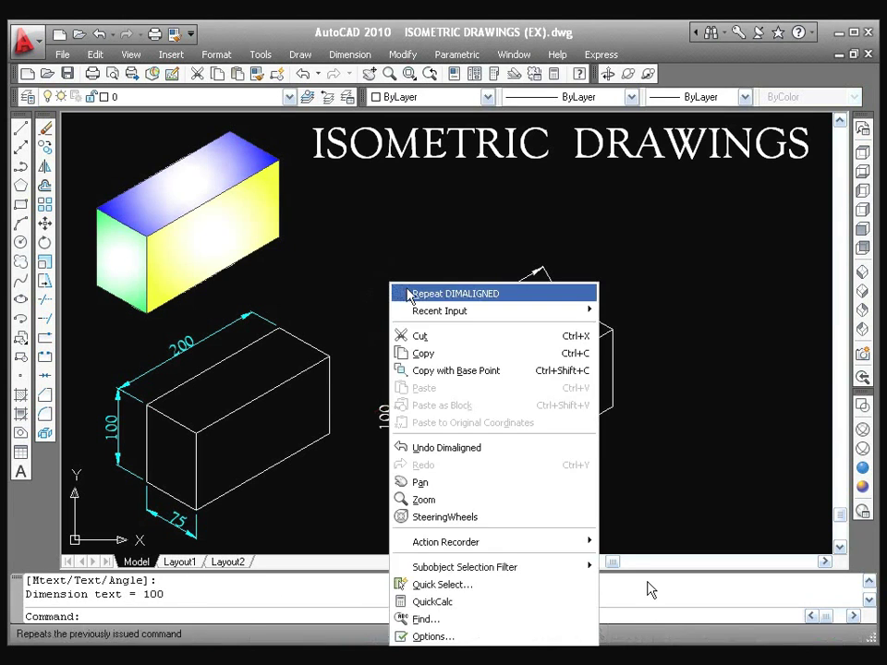
left_click(420, 293)
key("Return")
left_click(442, 463)
left_click(417, 490)
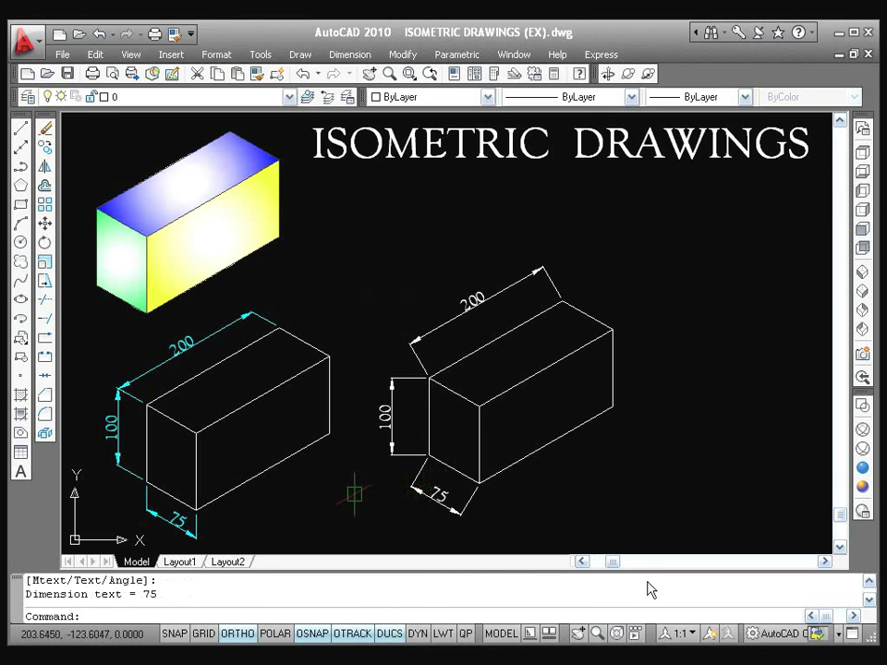
key("Escape")
key("Escape")
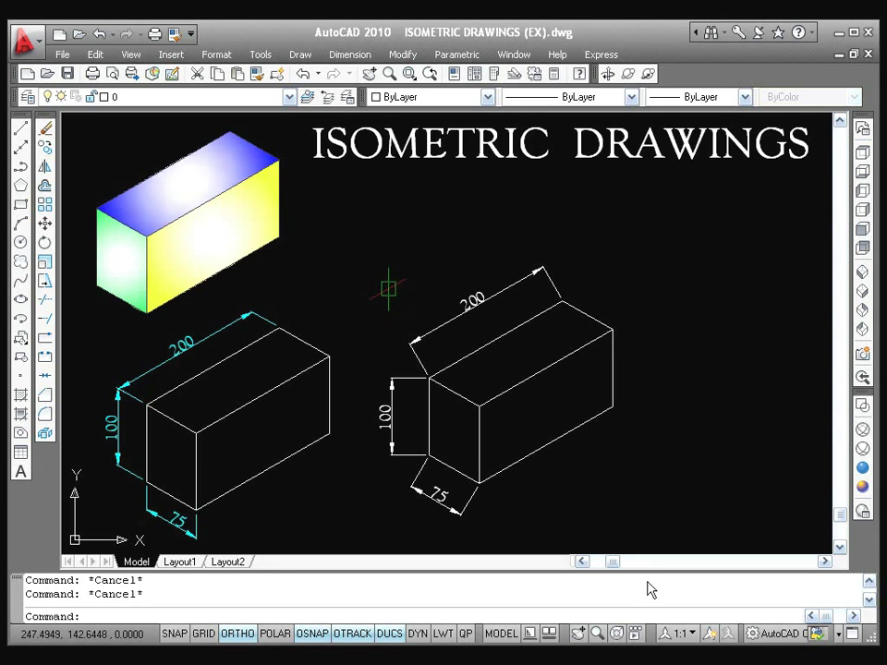
Try obliquing the white 200 dimension parallel to the box's short top edge using two points on that edge, and undo it.
left_click(356, 56)
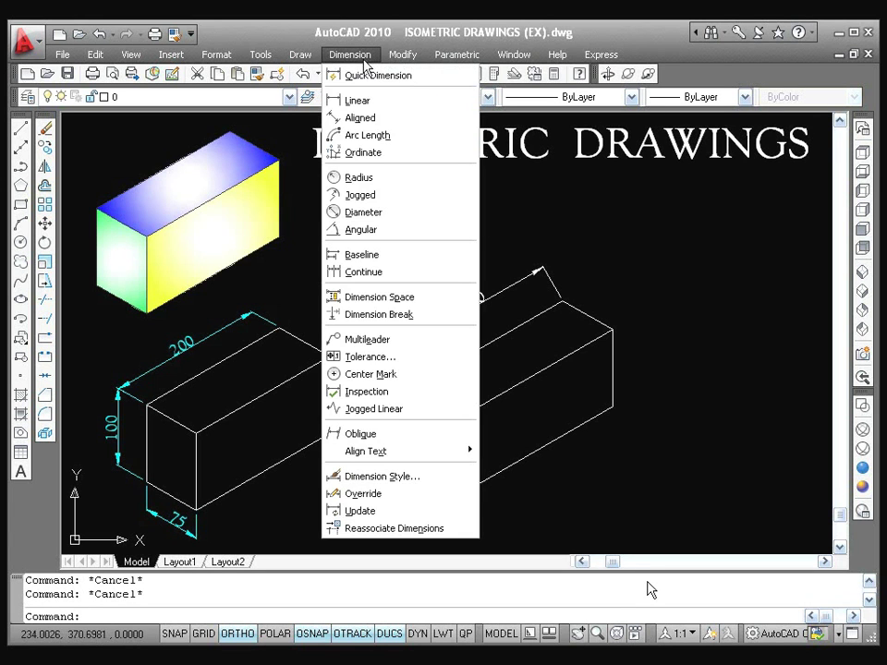
left_click(405, 438)
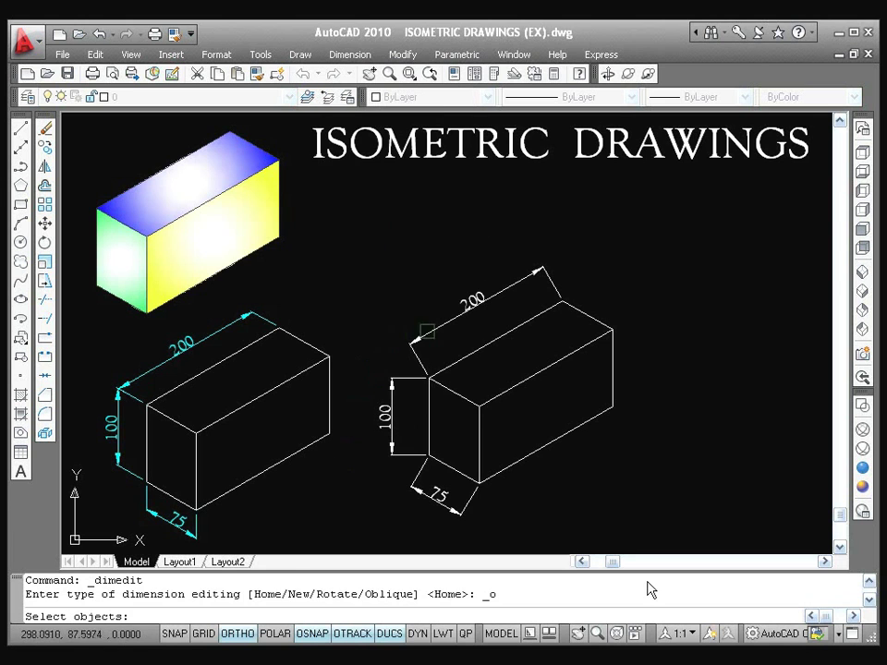
left_click(452, 318)
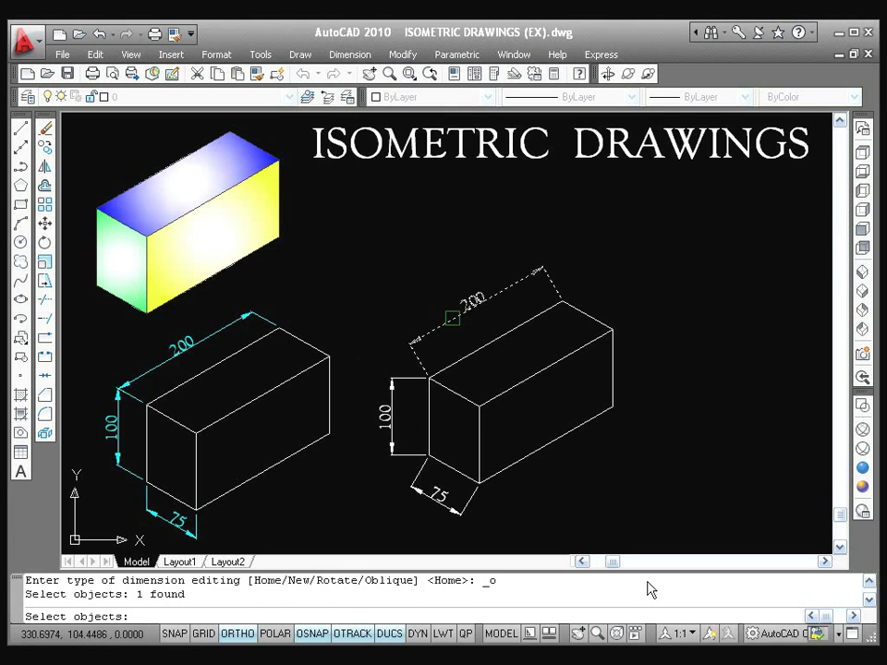
key("Return")
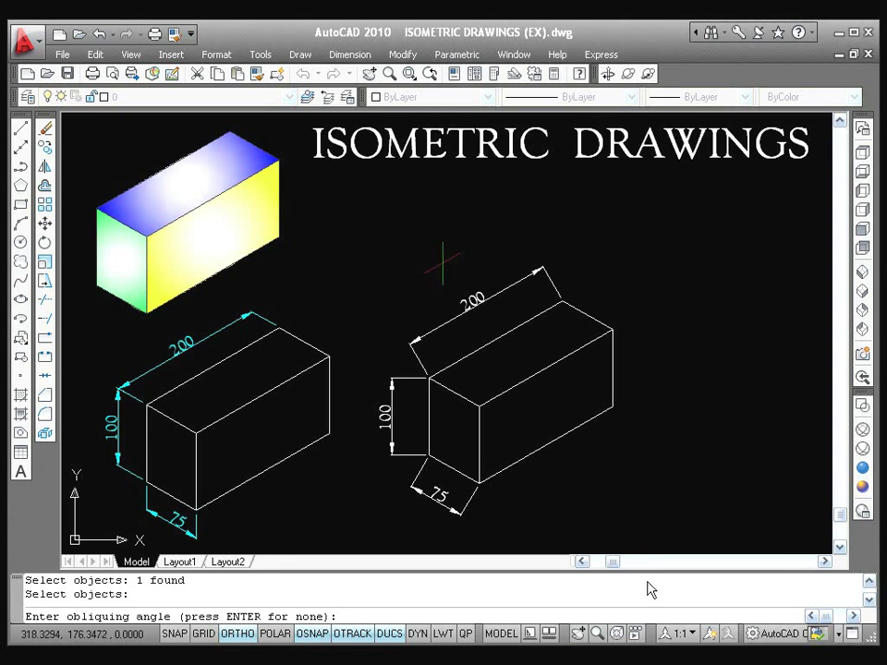
left_click(588, 316)
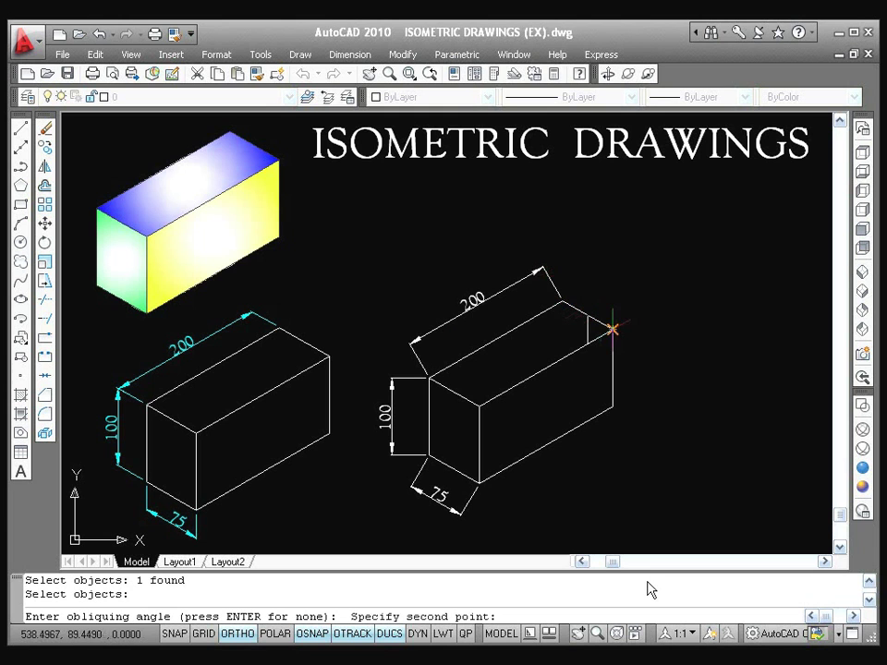
left_click(612, 330)
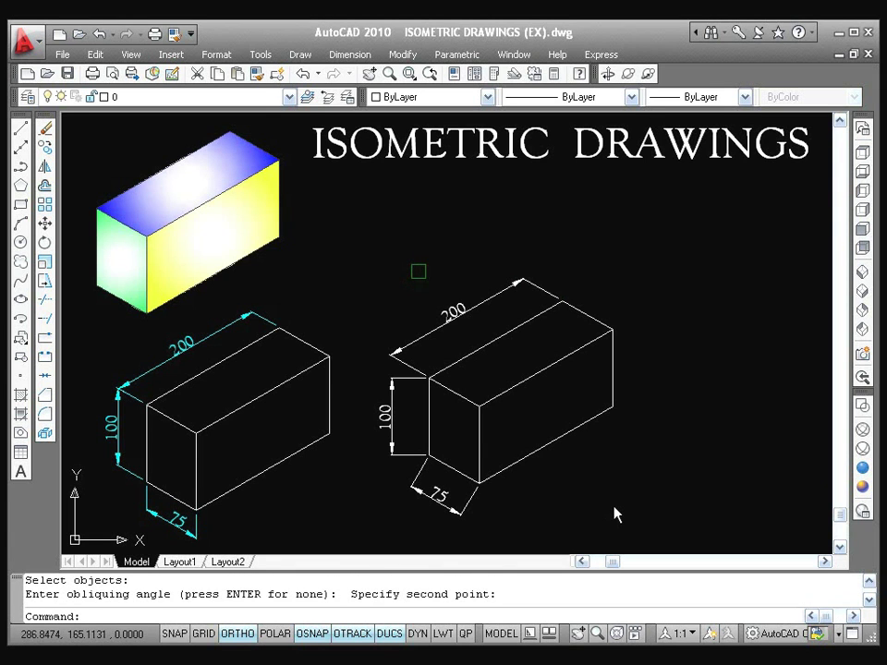
key("ctrl+z")
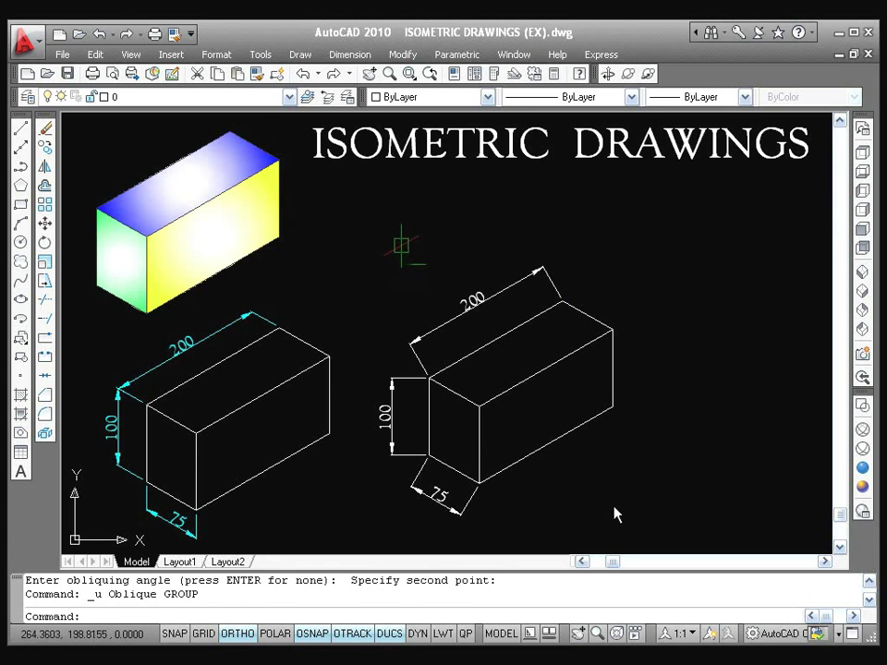
Oblique the white 200 and 100 dimensions parallel to the box's short top-left edge using two points on that edge.
left_click(347, 55)
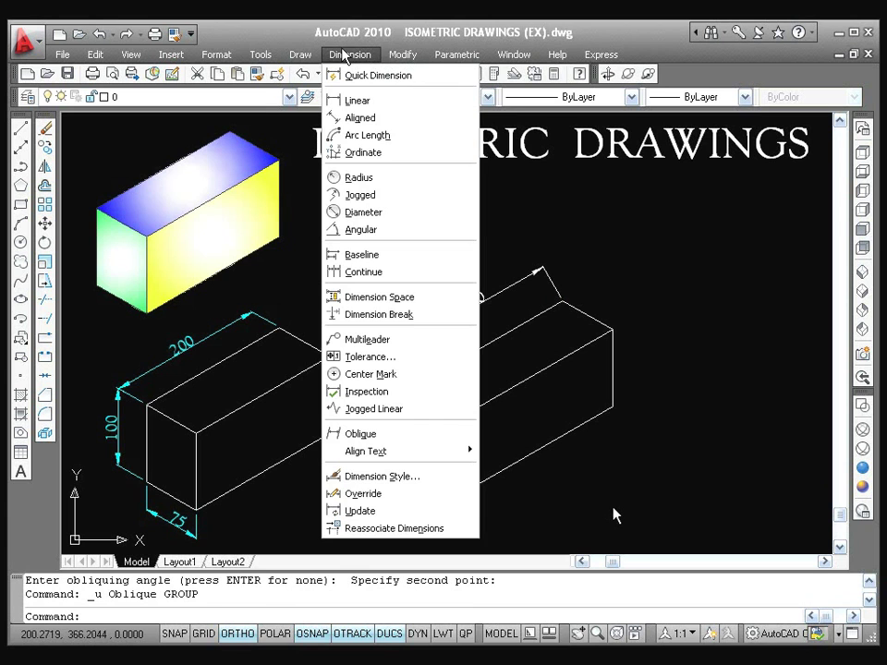
left_click(379, 434)
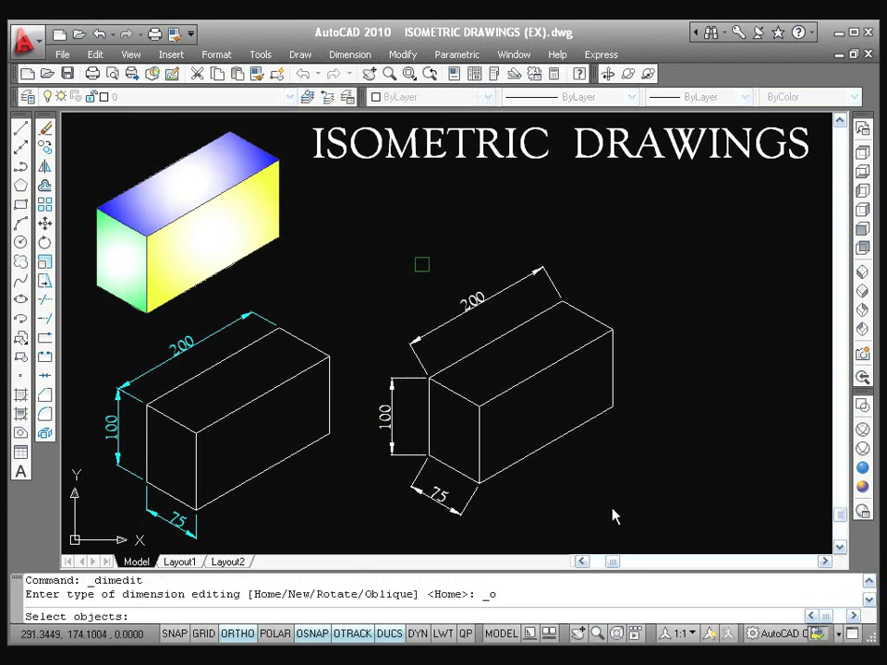
left_click(427, 329)
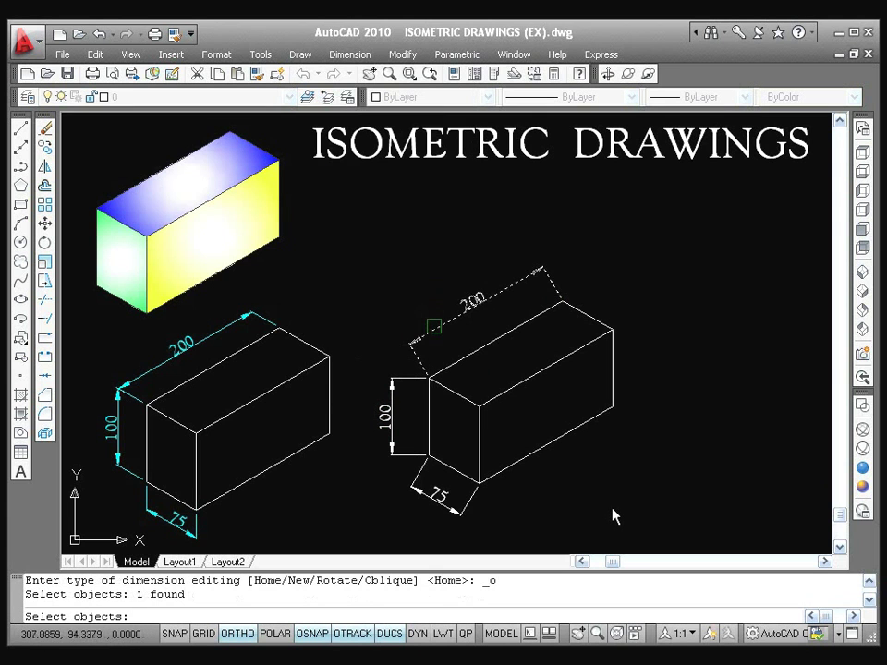
left_click(409, 379)
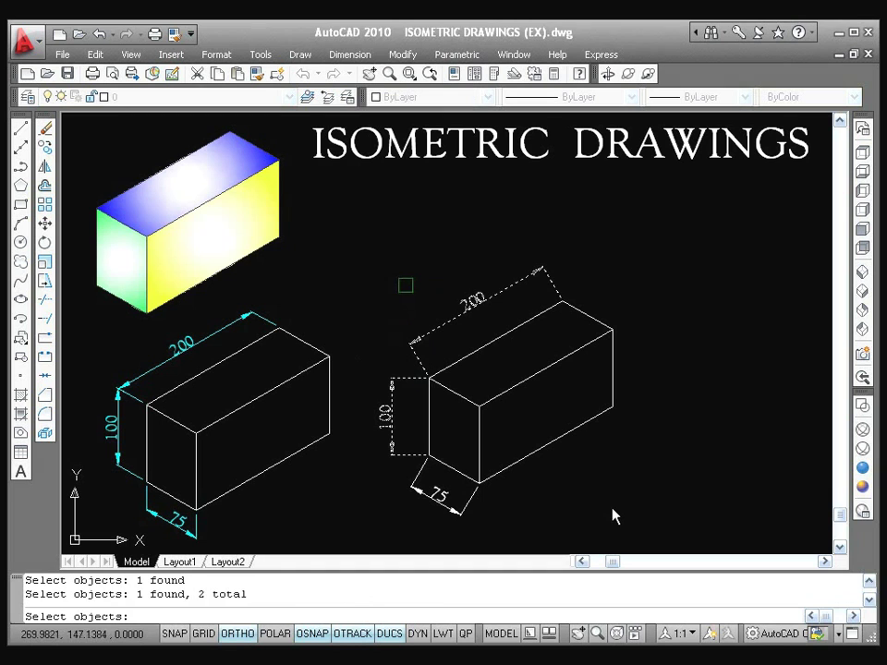
key("Return")
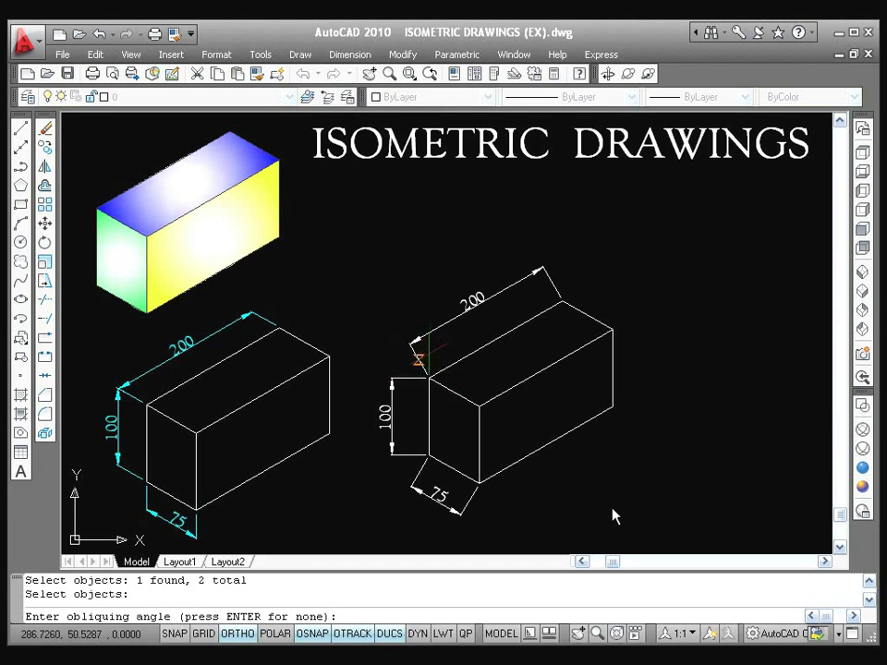
left_click(443, 386)
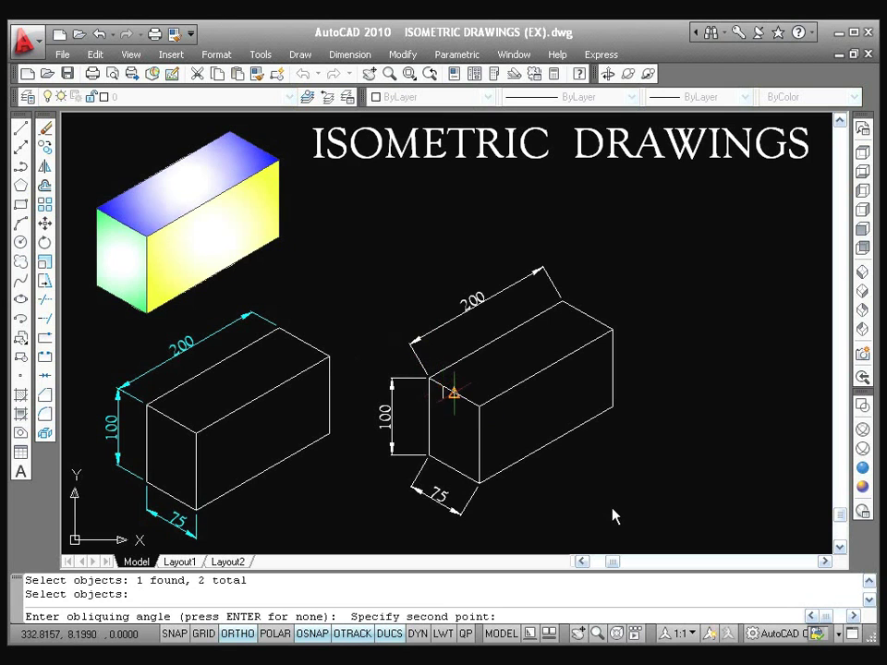
left_click(459, 394)
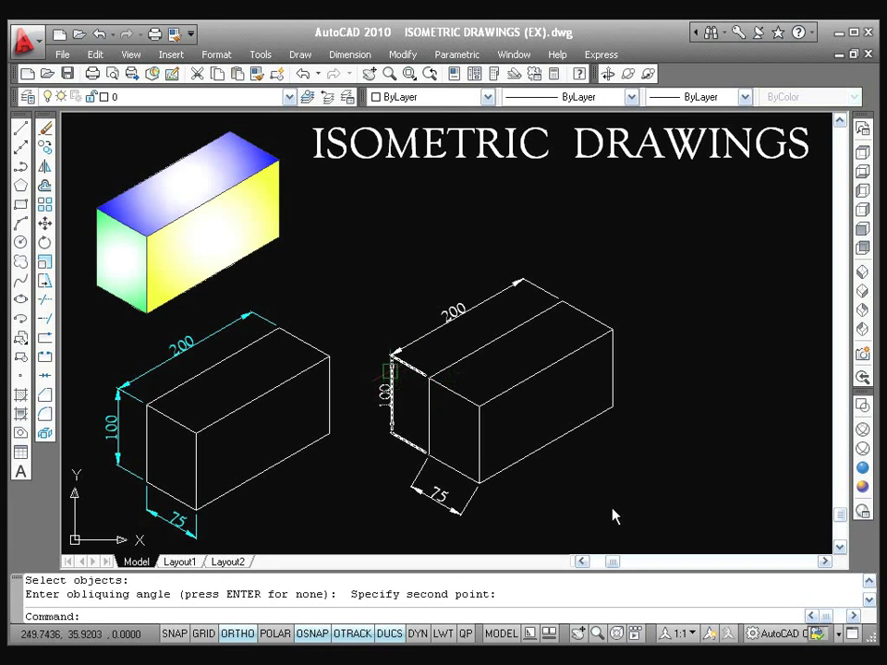
left_click(383, 393)
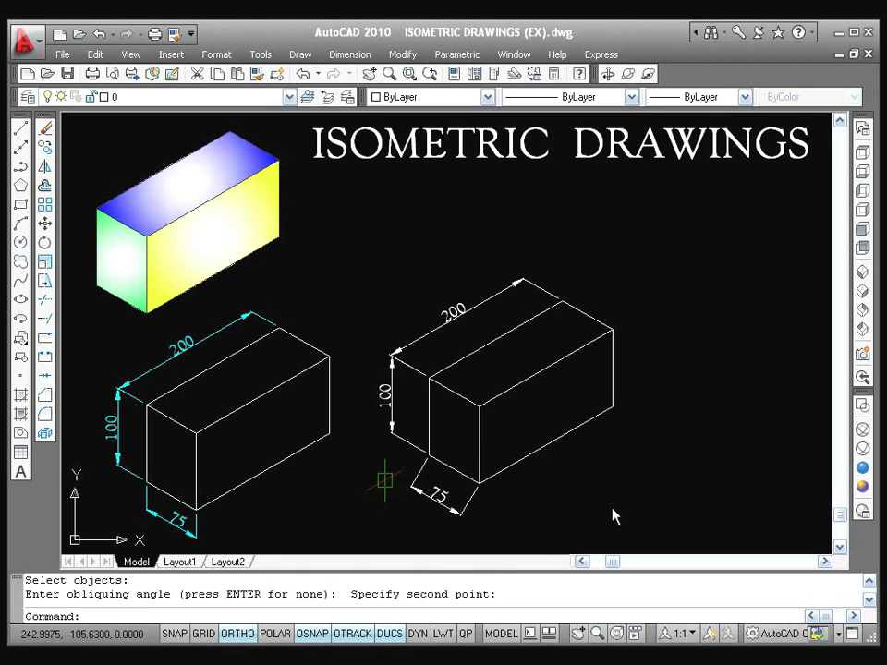
Oblique the white 75 dimension parallel to the box's left vertical edge using two points on that edge.
left_click(350, 59)
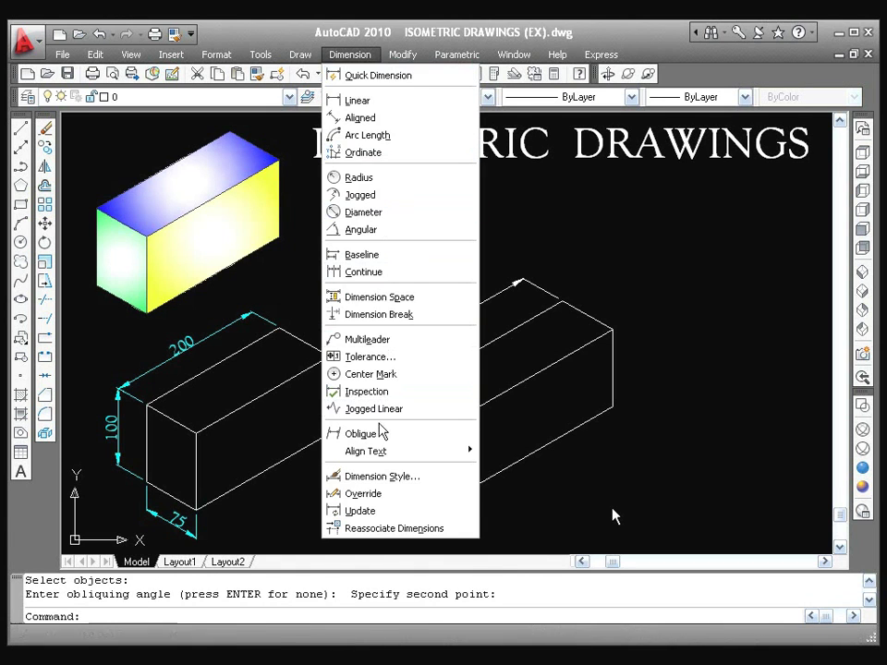
left_click(362, 434)
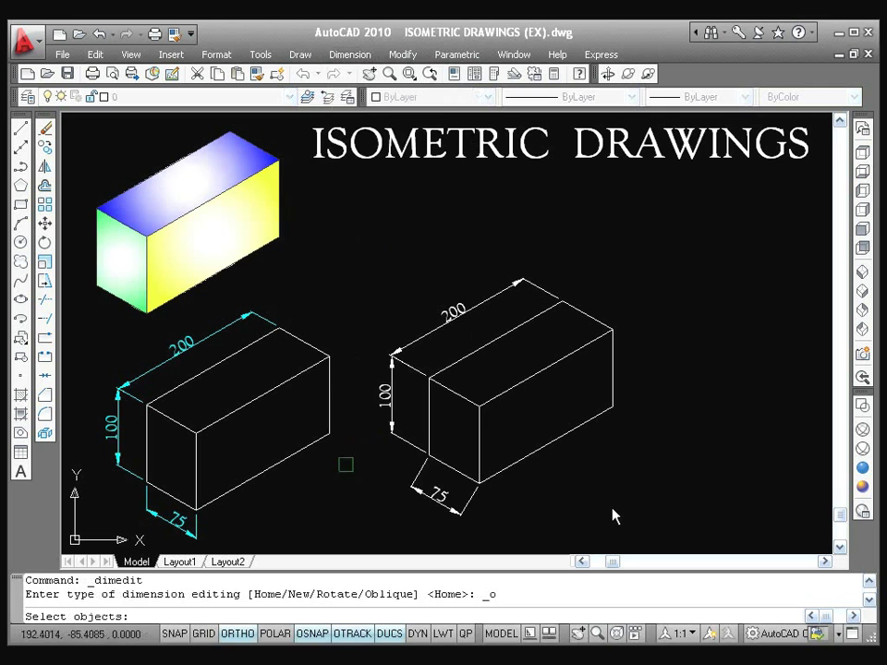
left_click(406, 485)
key("Return")
left_click(422, 454)
left_click(428, 416)
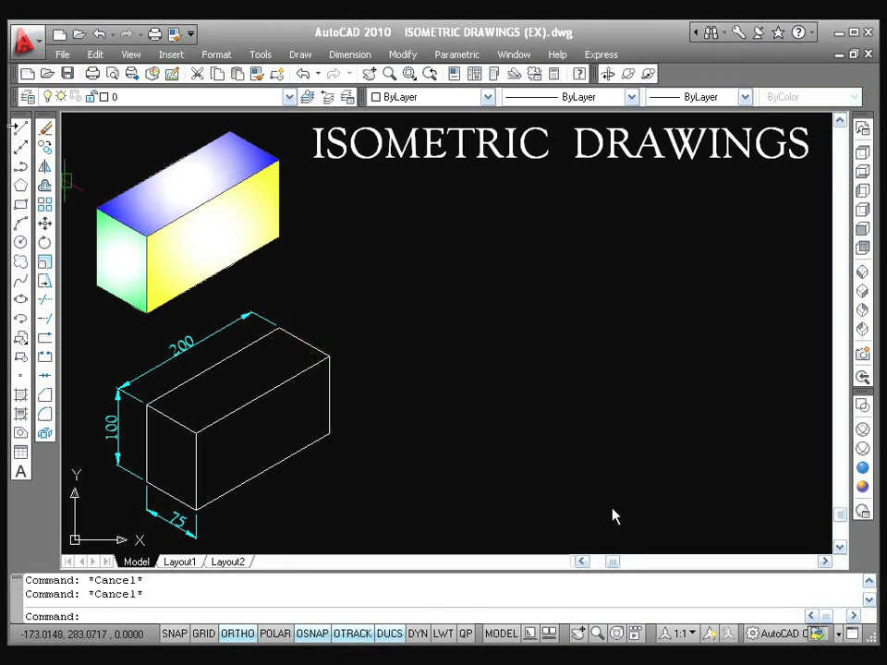
Start the left face of a new isometric box beside the dimensioned one with a 100 line upward and a 75 line at 330°.
left_click(21, 130)
left_click(428, 454)
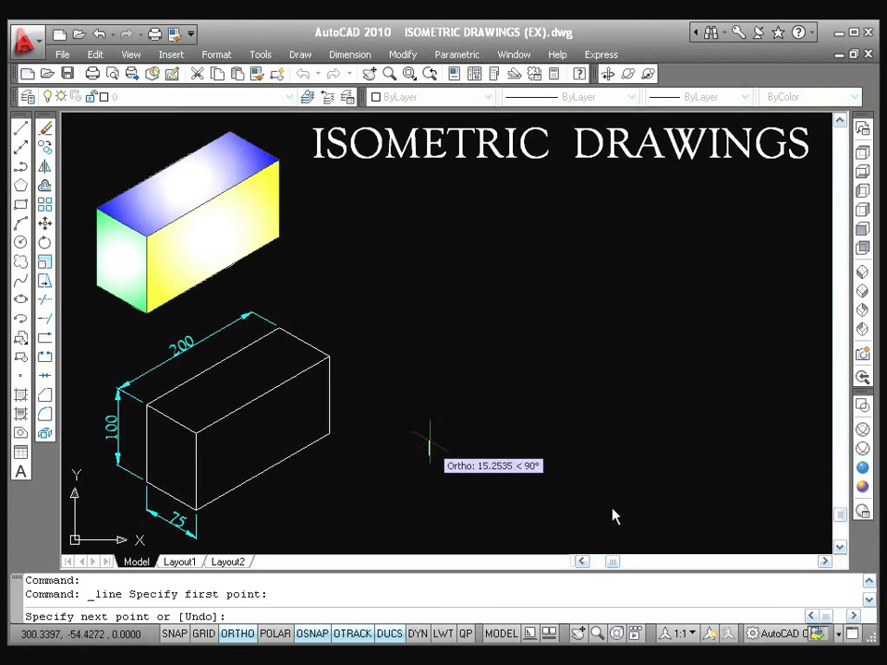
type("1")
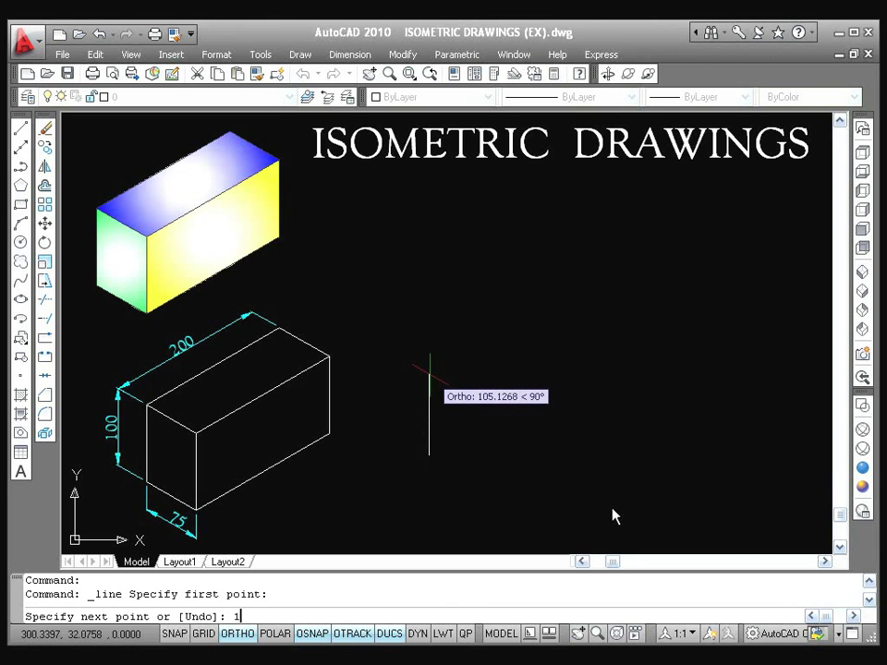
type("00")
key("Return")
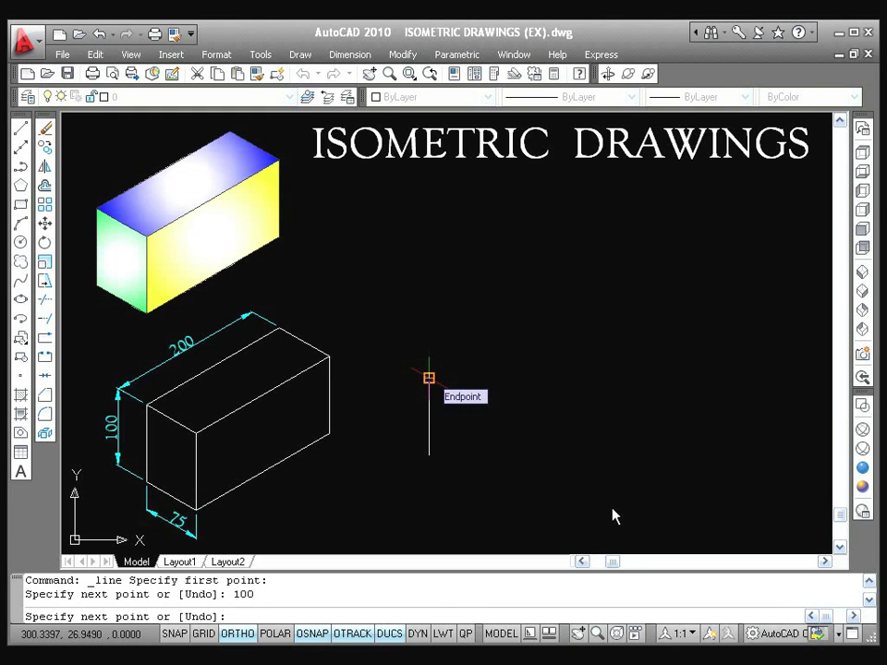
type("7")
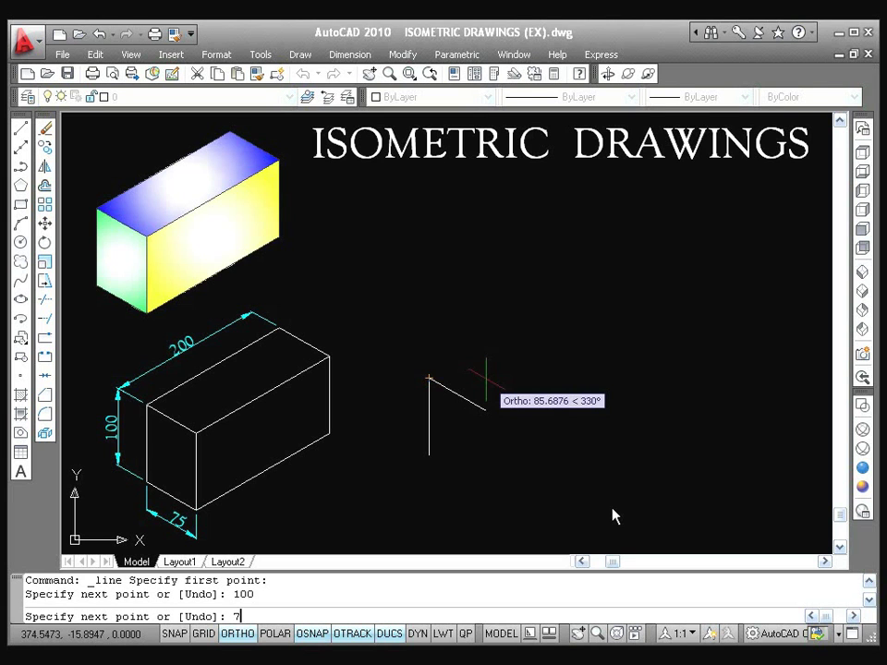
type("5")
key("Return")
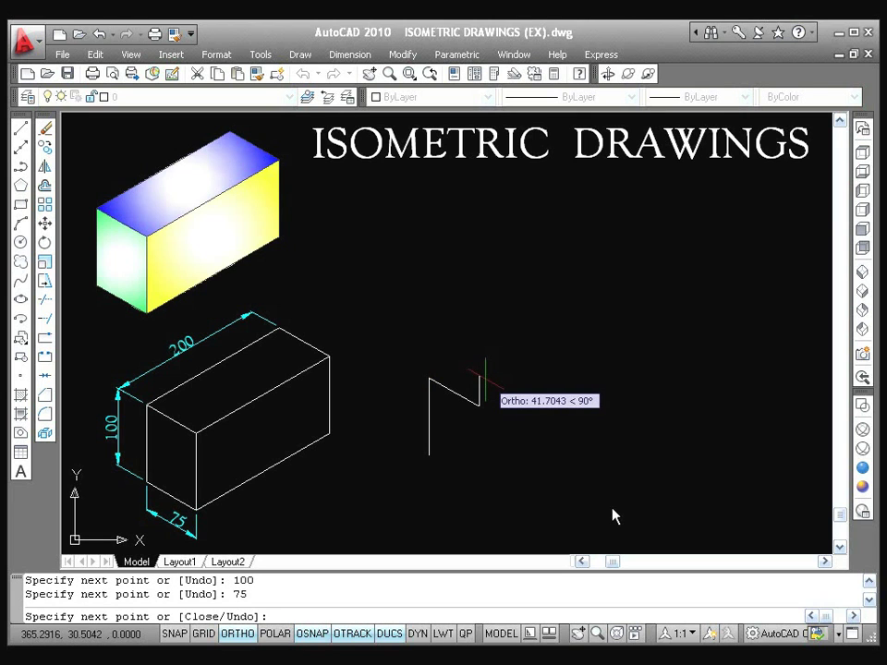
Close the left face with a 100 line downward and a 75 line at 150°, and end the line command.
type("1")
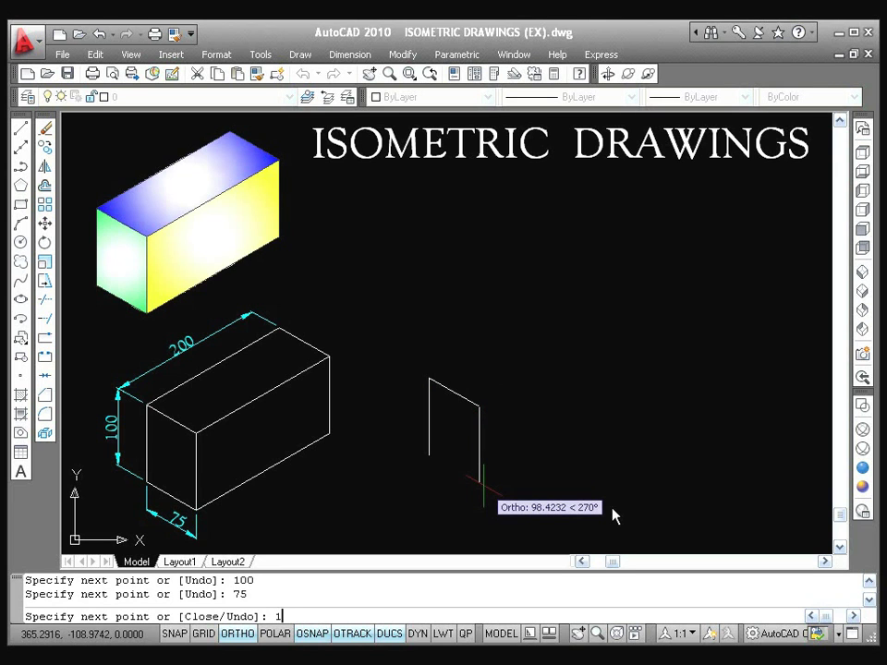
type("00")
key("Return")
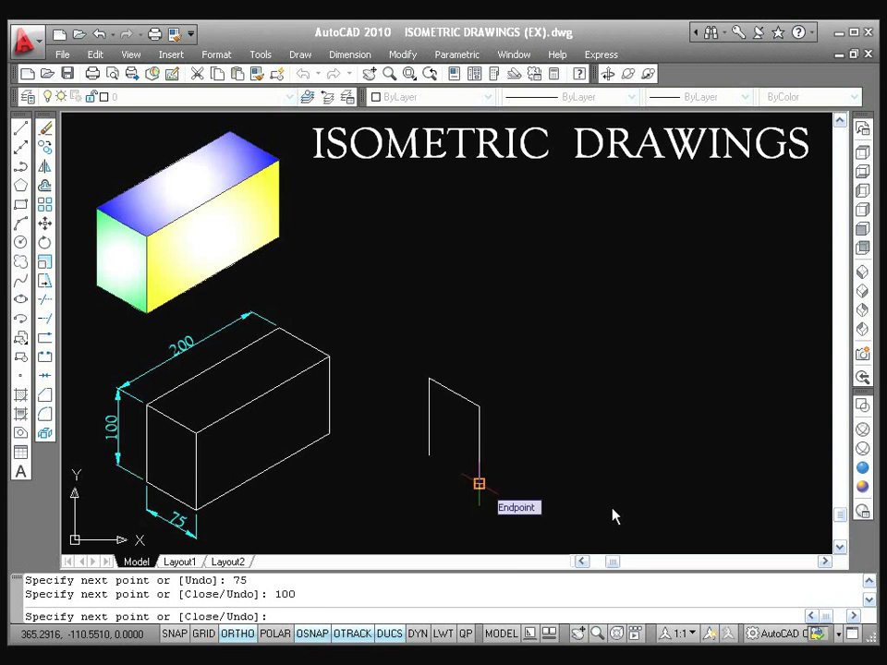
type("7")
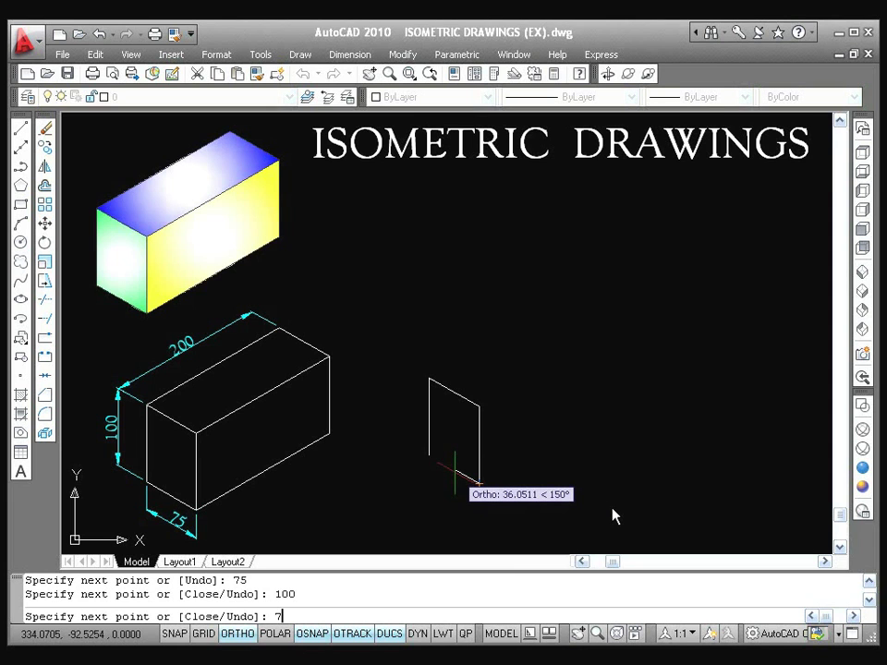
type("5")
key("Return")
key("Return")
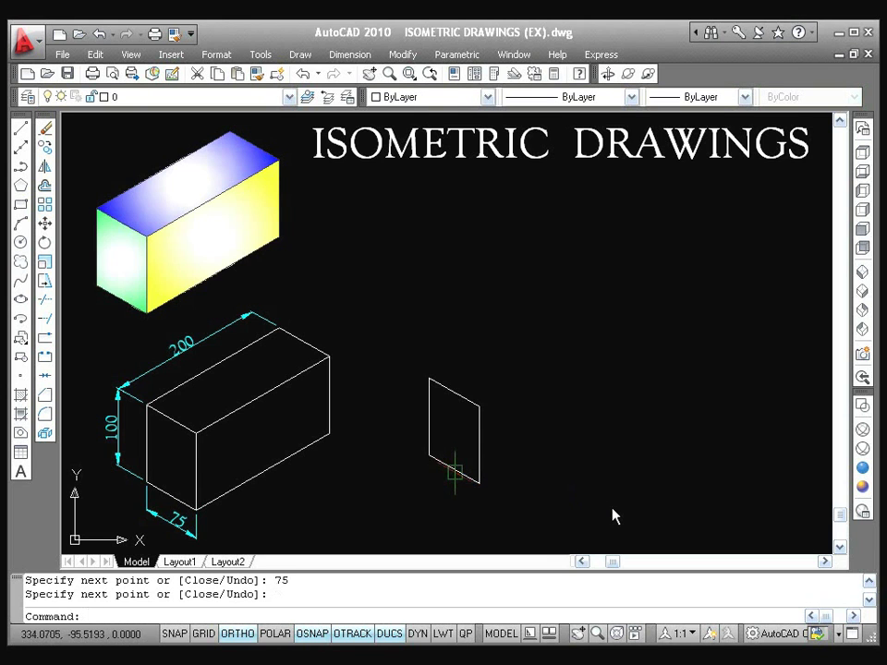
Draw a 200 line at 30° from the left face's upper-left corner in the top isoplane.
type("L")
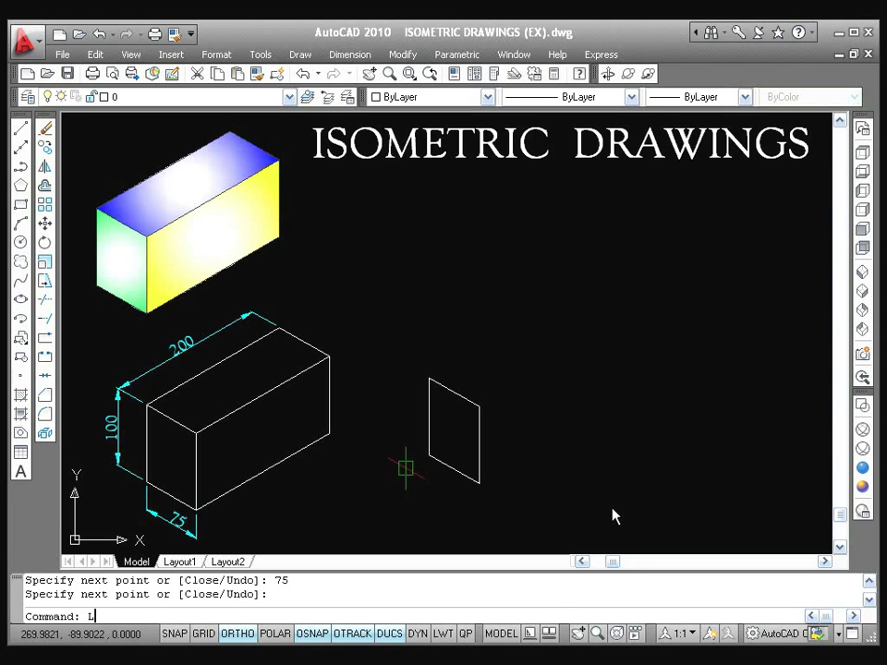
key("Return")
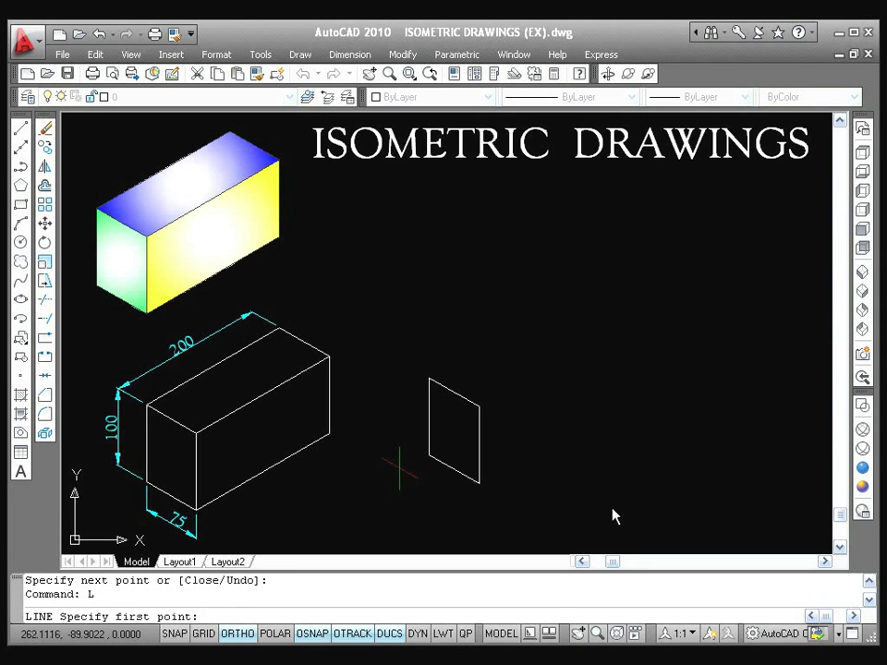
left_click(429, 377)
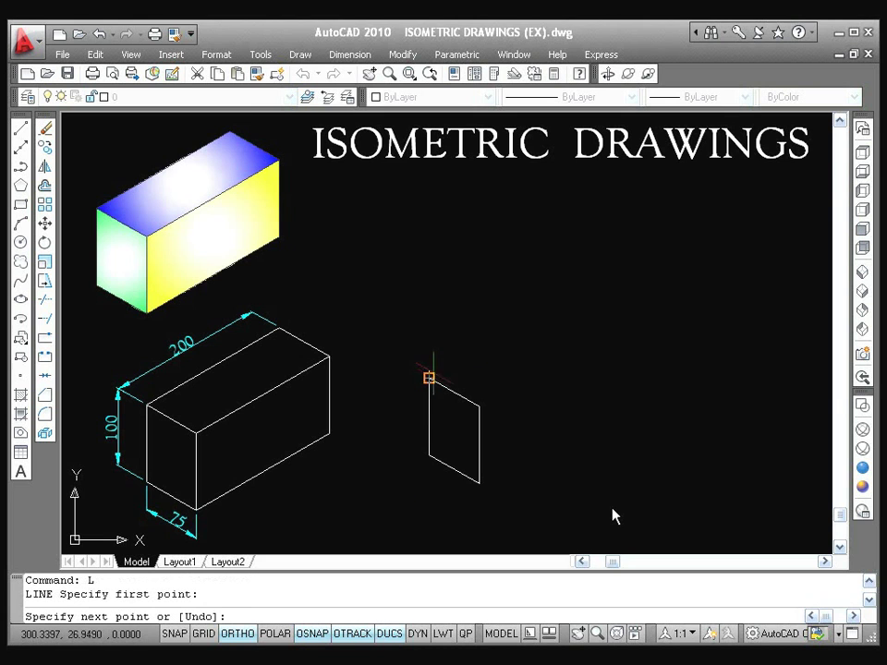
key("F5")
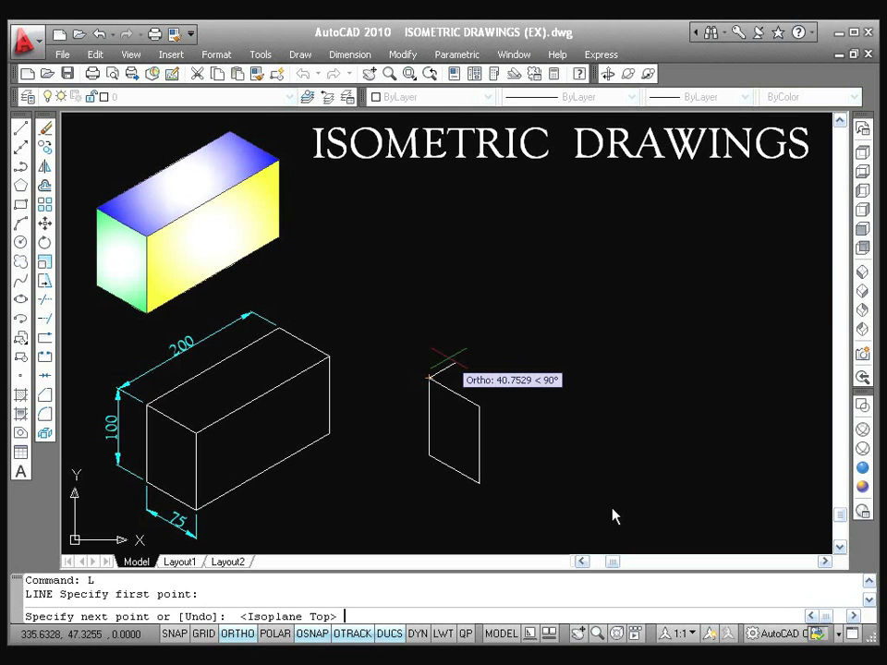
type("2")
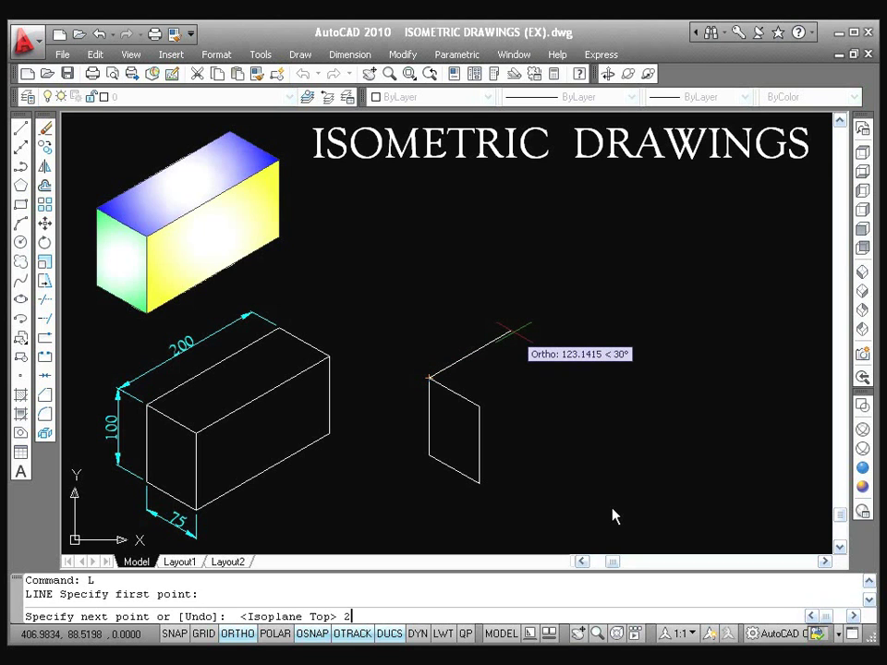
type("00")
key("Return")
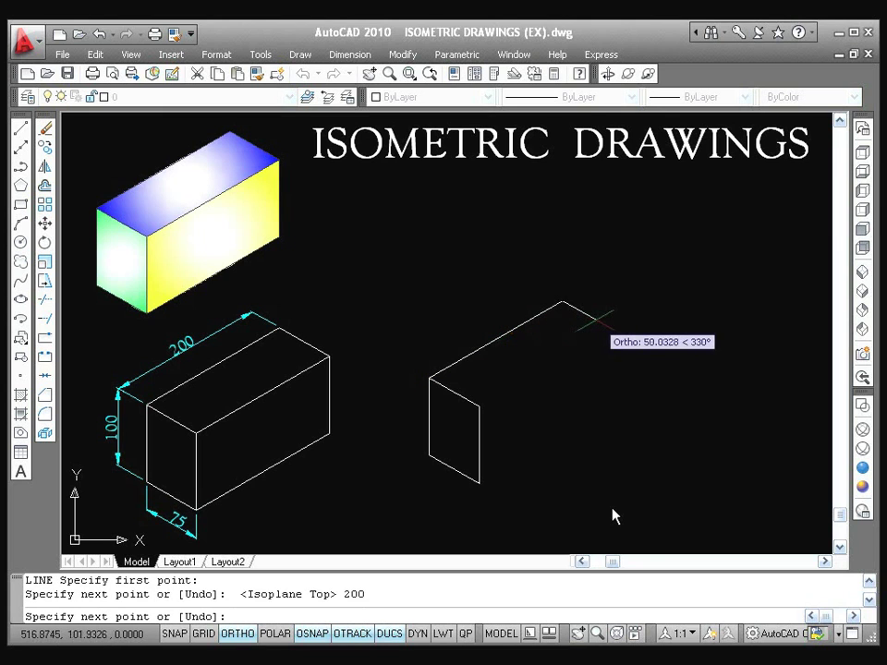
Complete the top face with a 75 line at 330° and a 200 line at 210° back to the left face.
type("7")
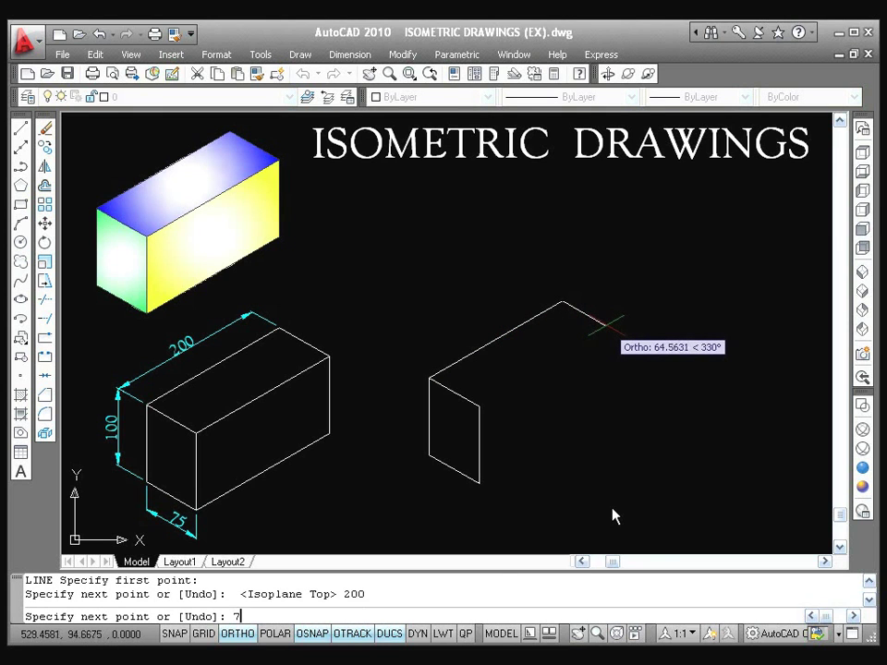
type("5")
key("Return")
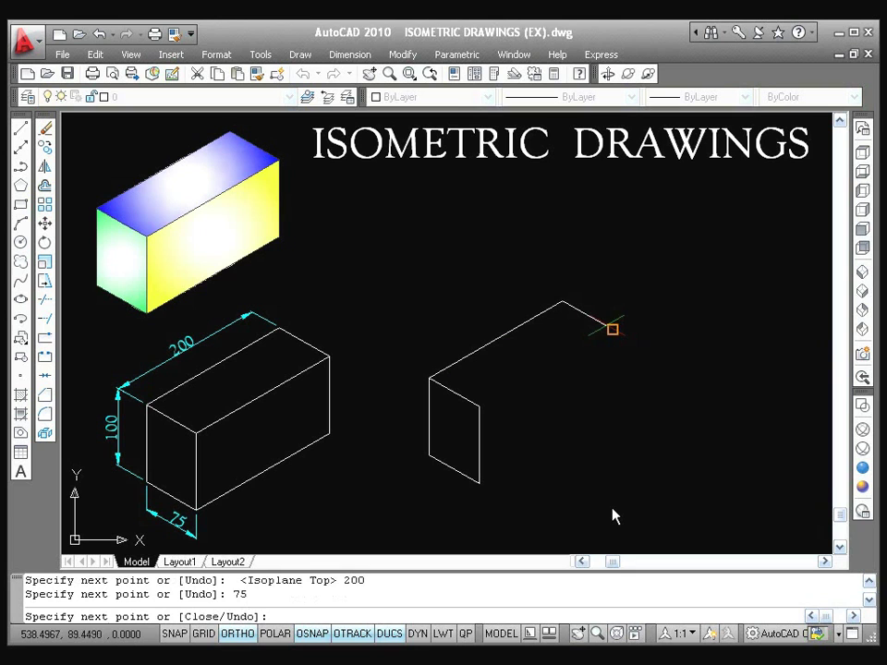
type("2")
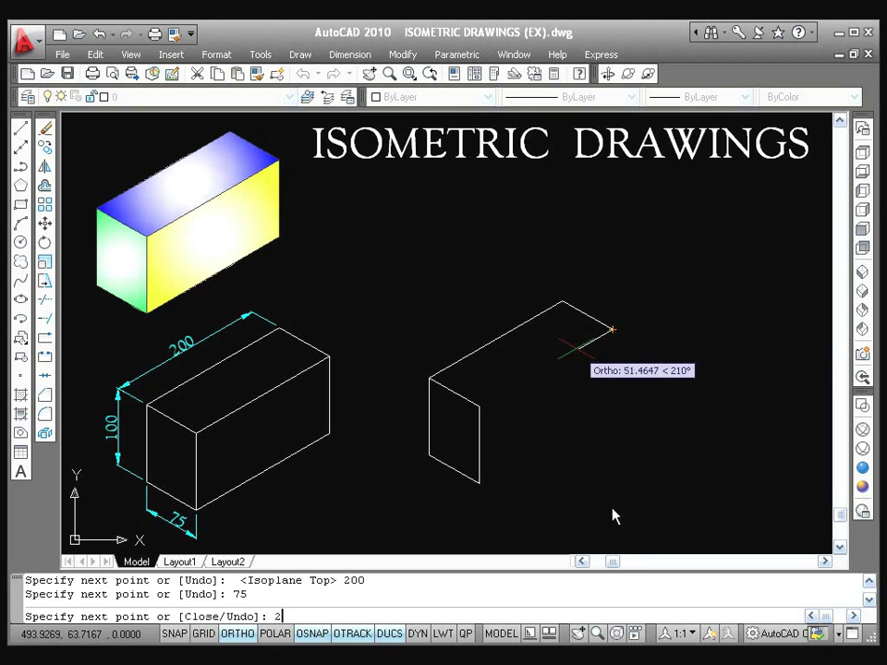
type("00")
key("Return")
key("Return")
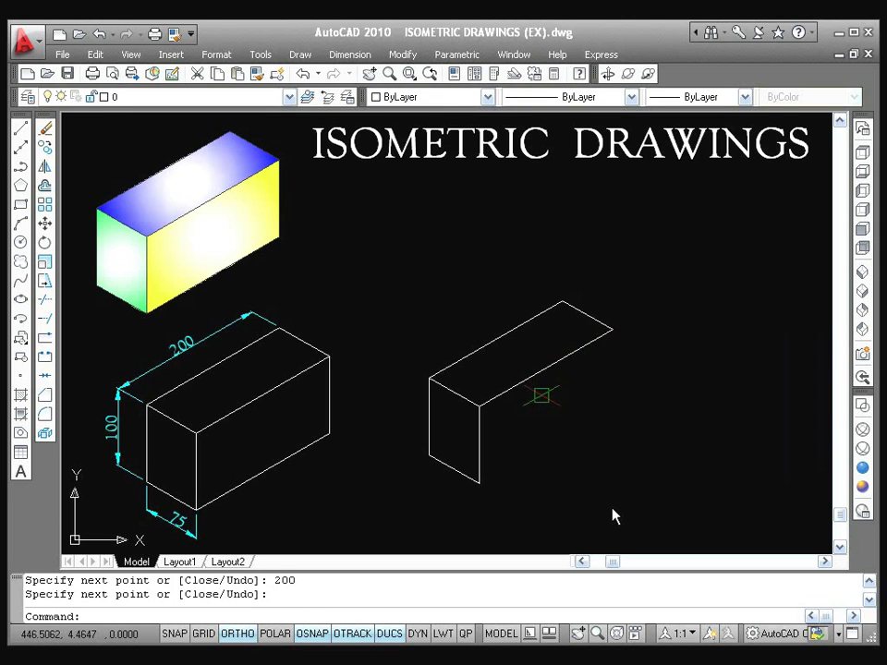
Draw a 200 line at 30° from the lower-right corner of the new box's left face.
type("L")
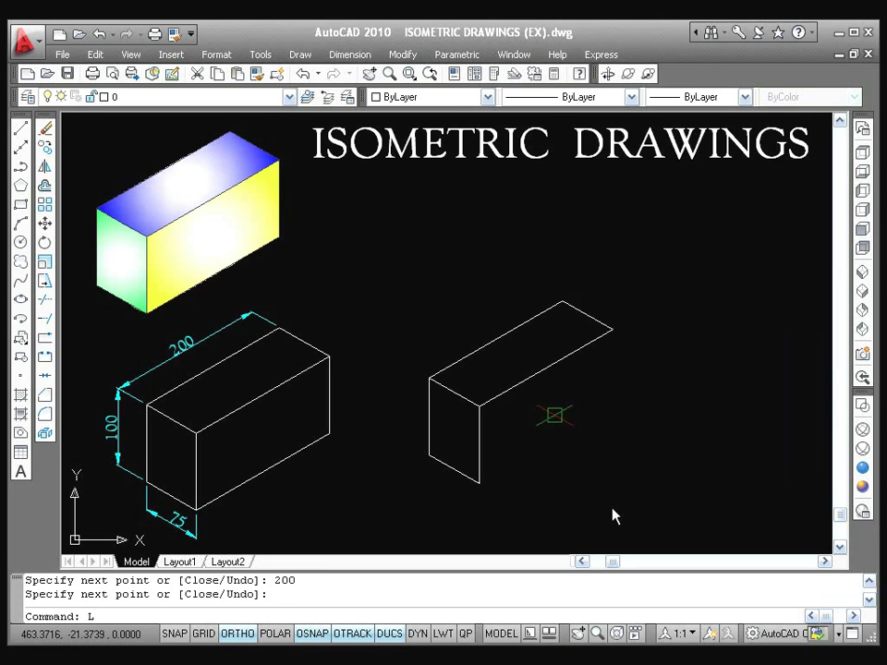
key("Return")
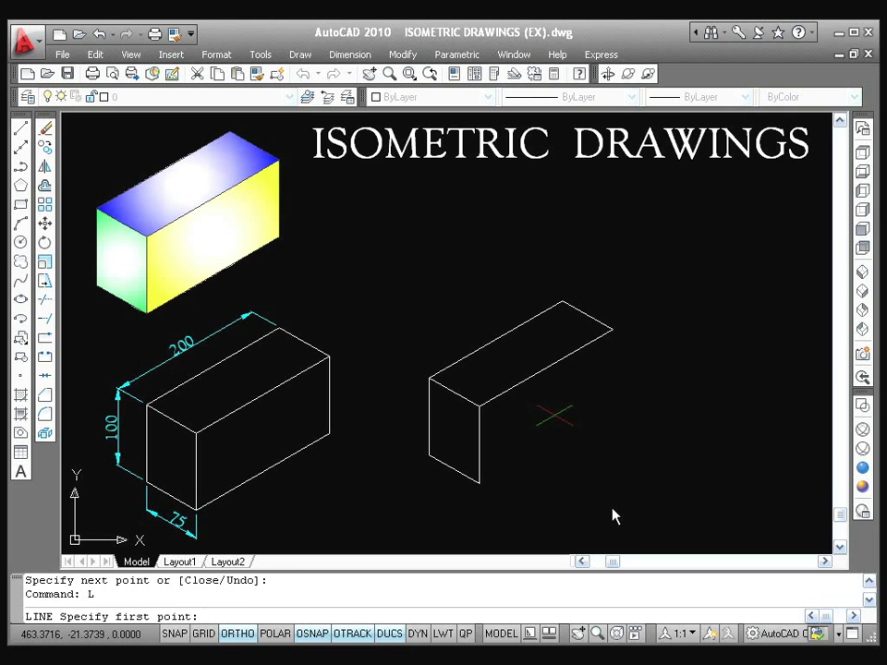
left_click(479, 483)
type("2")
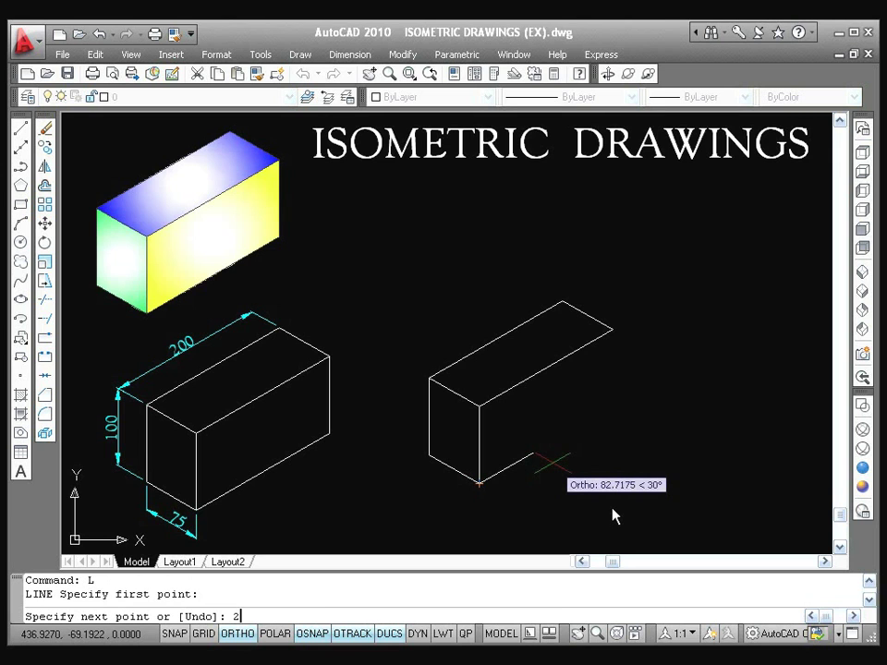
type("00")
key("Return")
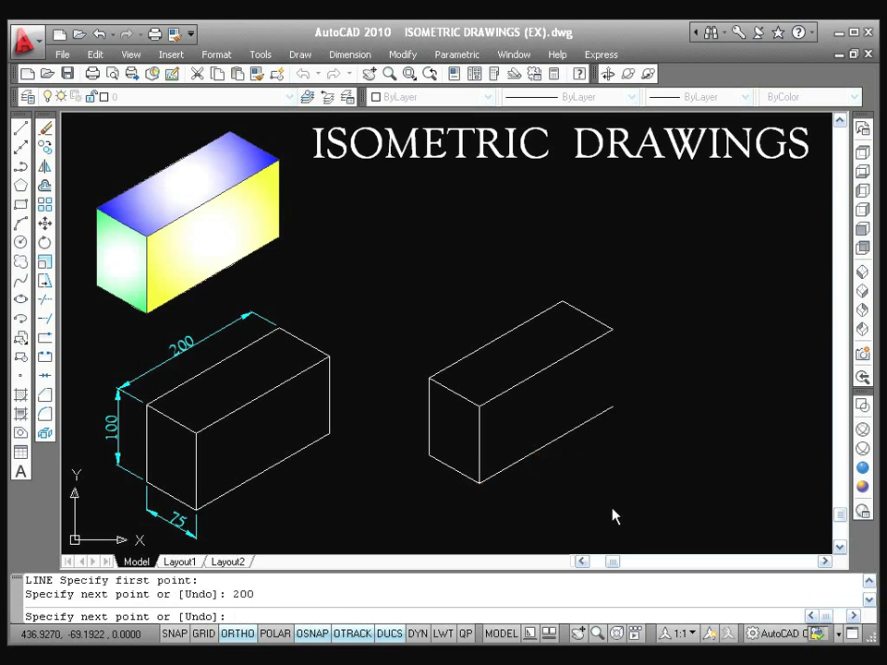
Switch to the right isoplane, close the right face with a 100 line upward, and end the line command.
key("F5")
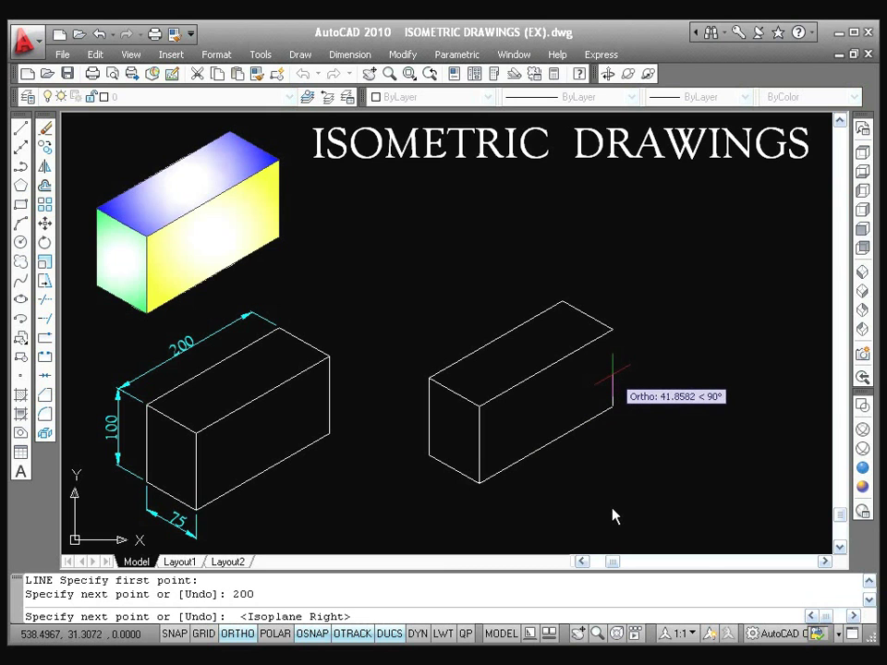
type("1")
type("00")
key("Return")
key("Return")
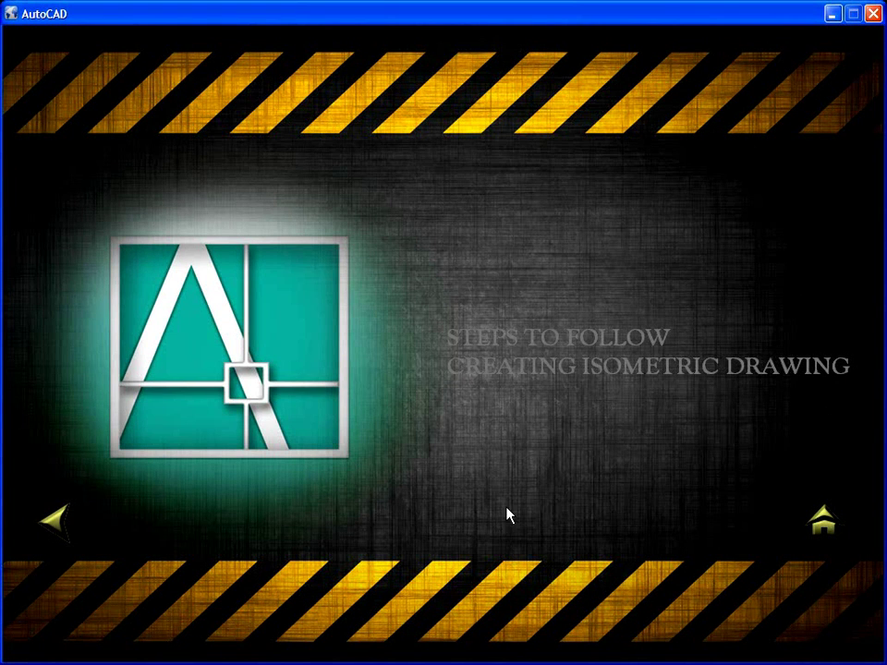
In the AutoCAD training course menu, examine the Modelling topics listed under Phase I, Phase II and Phase III.
left_click(51, 524)
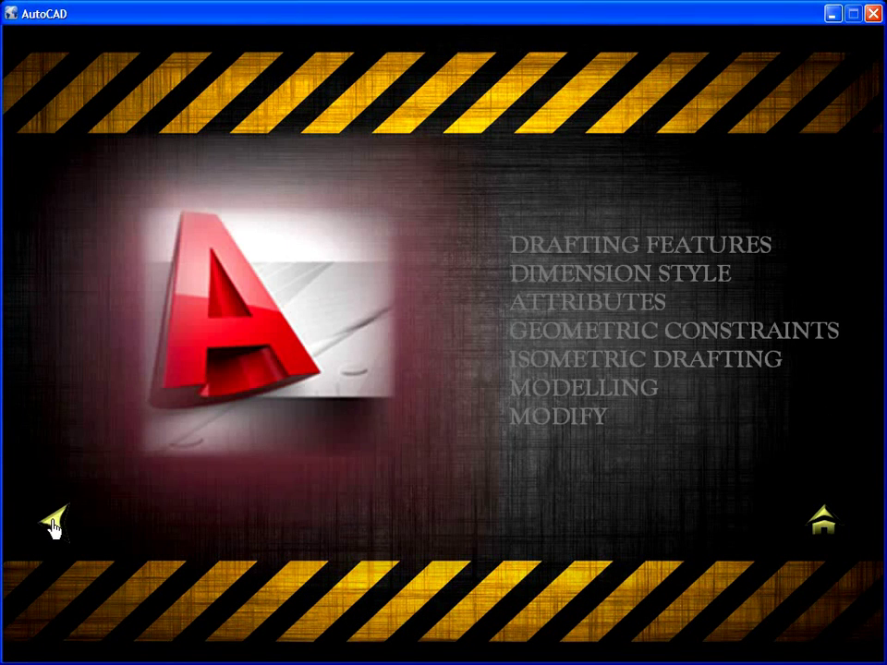
left_click(554, 392)
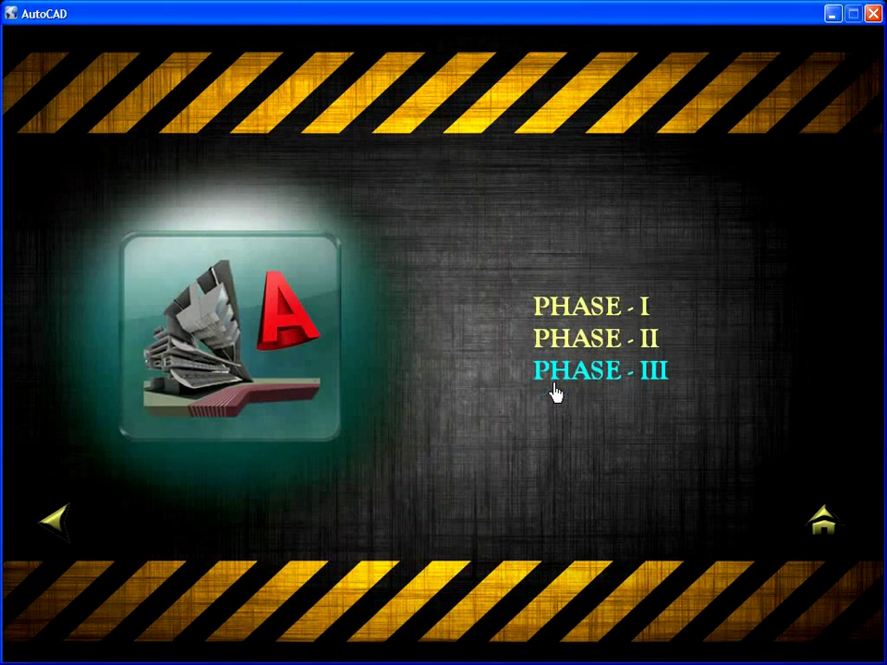
left_click(546, 308)
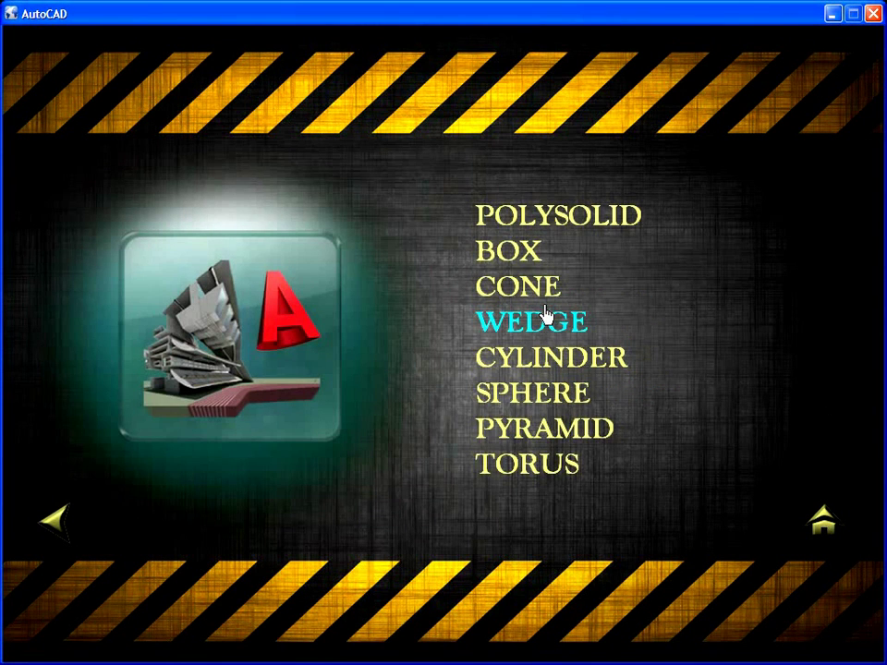
left_click(55, 526)
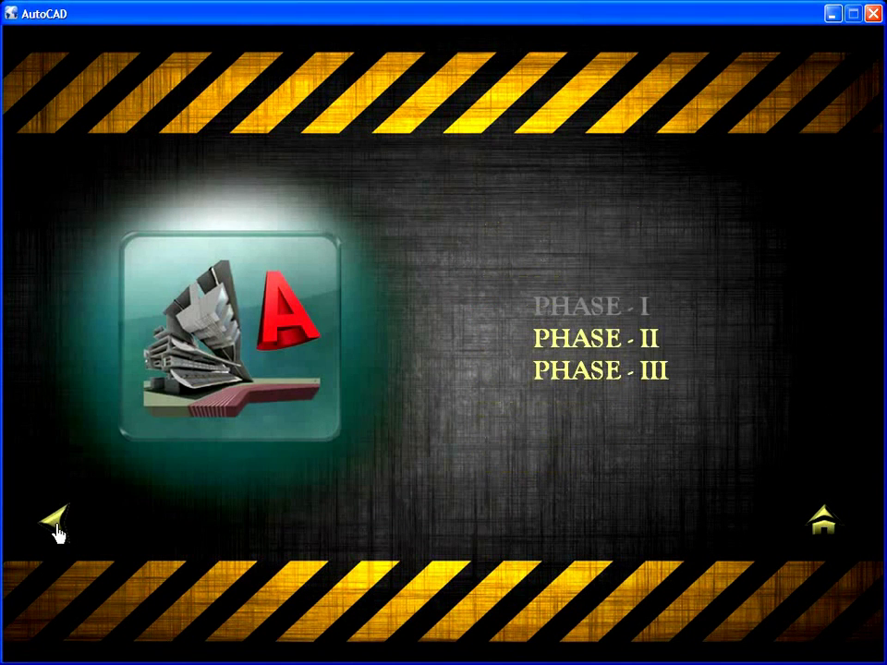
left_click(551, 340)
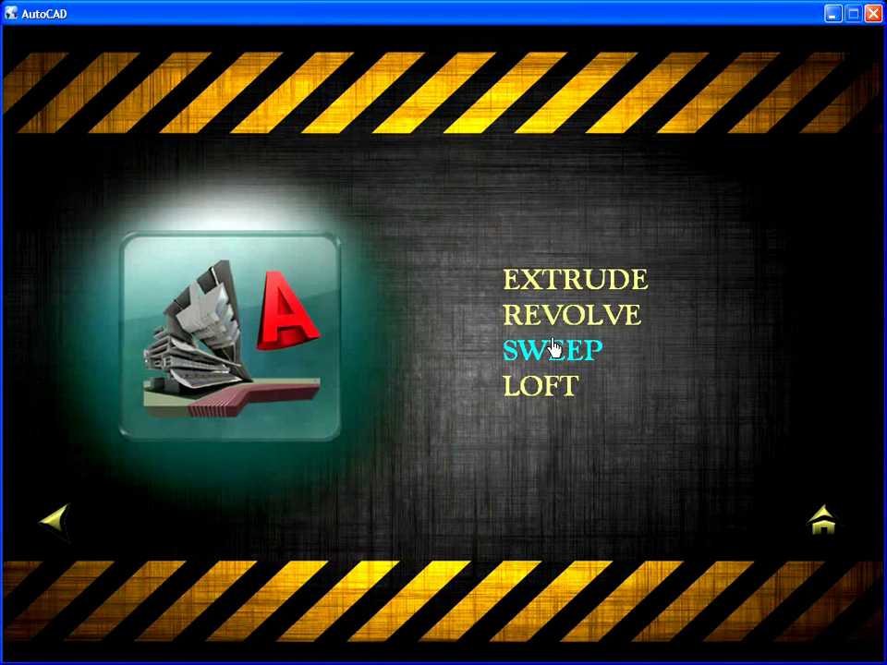
left_click(59, 528)
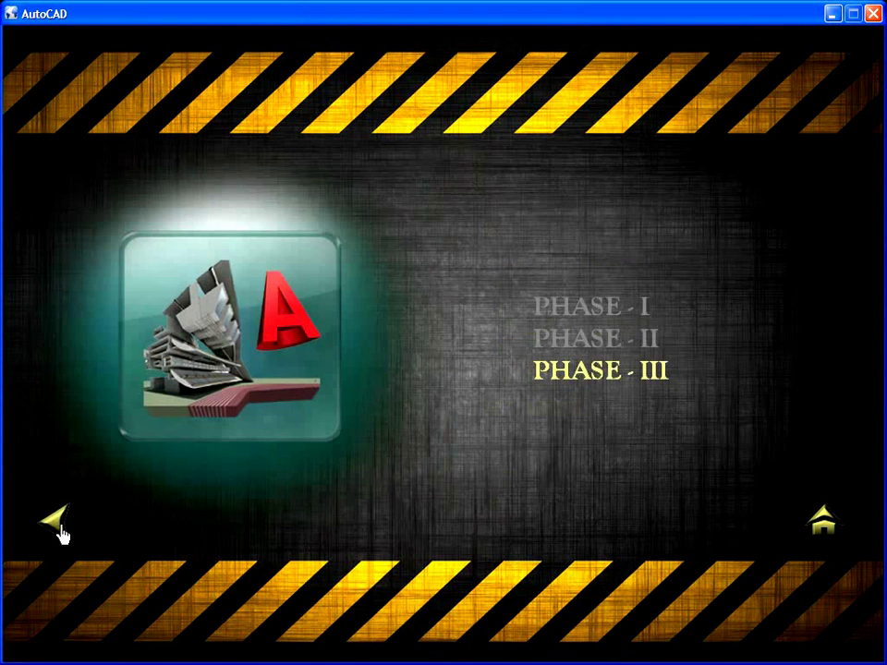
left_click(547, 374)
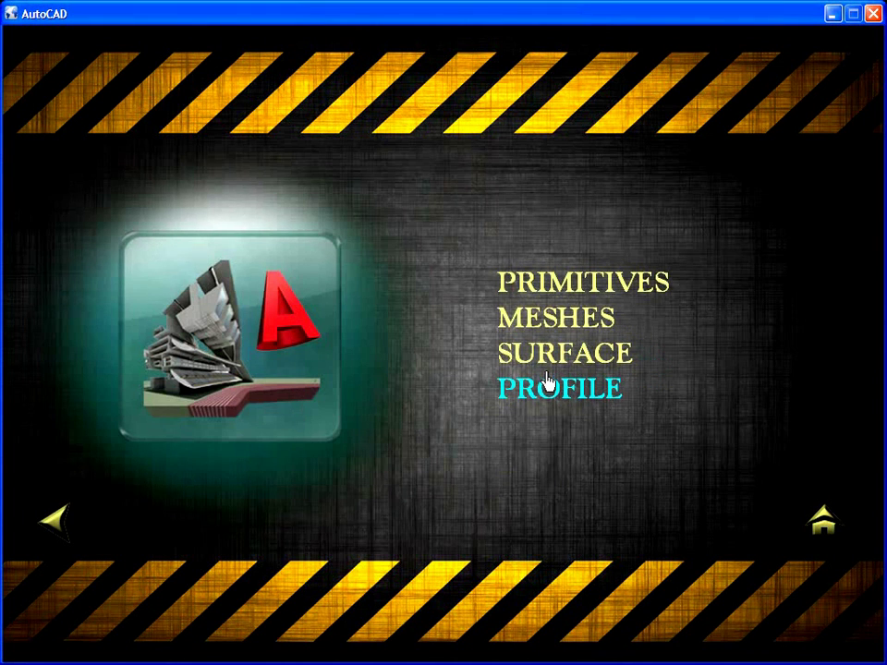
left_click(57, 526)
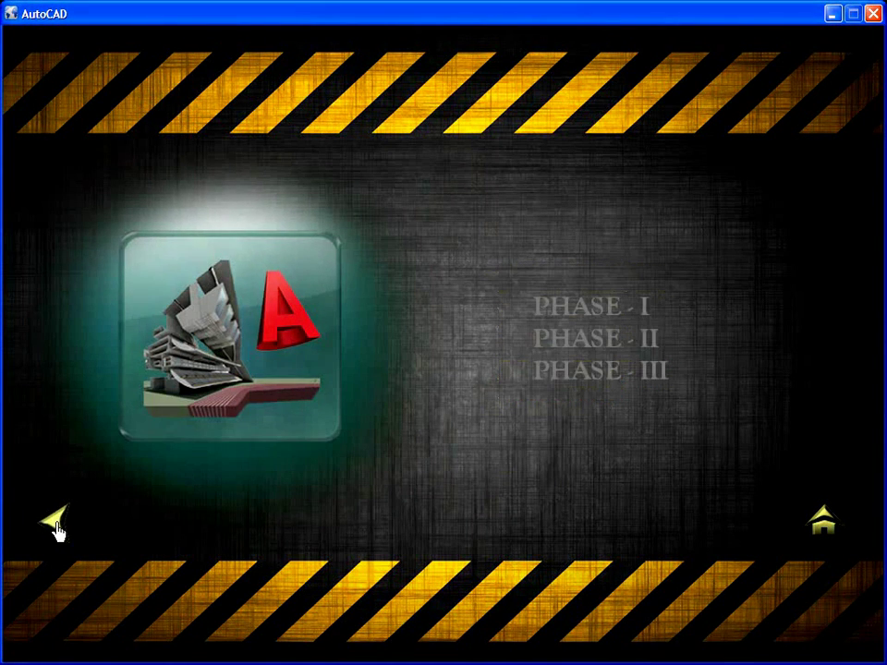
left_click(57, 527)
Examine the Modify topics for 3D Operations, Solid Editing, Surface Editing and Mesh Editing, and return to the course's title page.
left_click(519, 420)
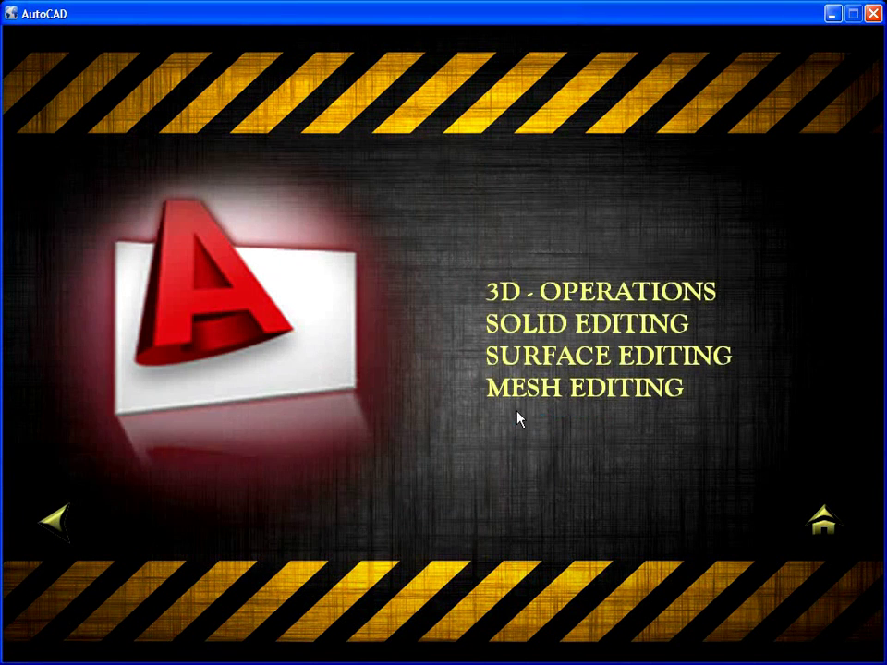
left_click(502, 296)
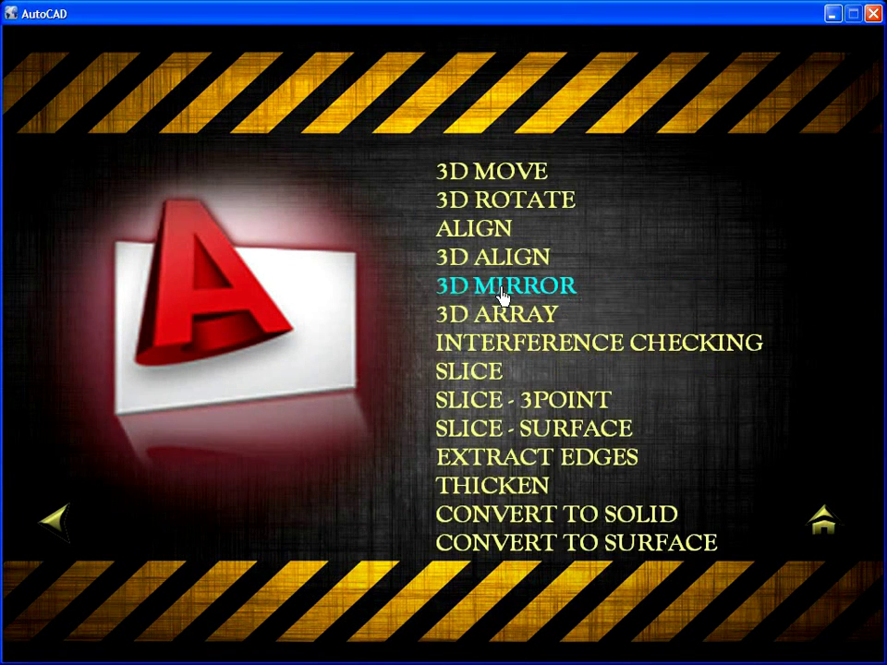
left_click(59, 527)
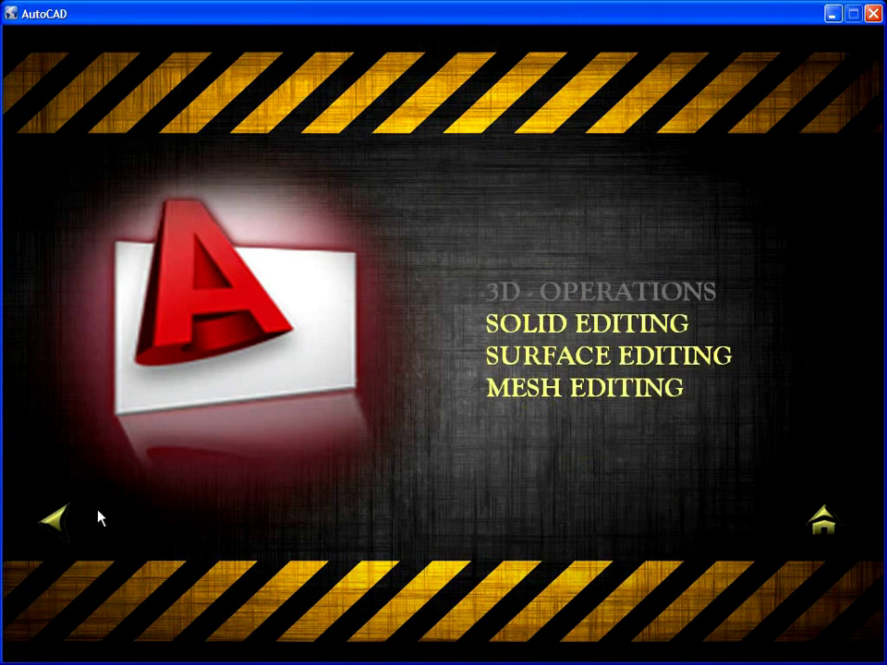
left_click(490, 324)
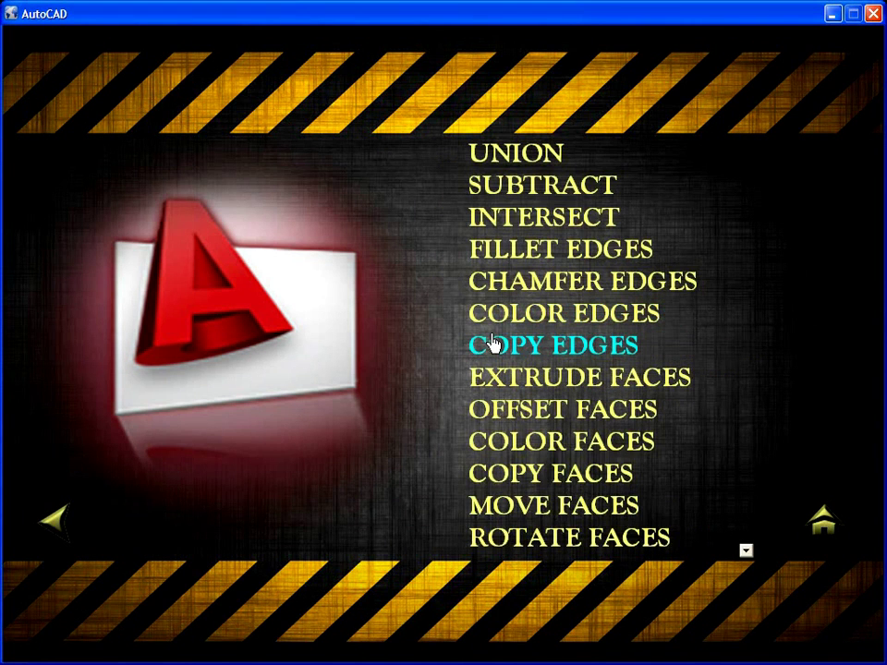
left_click(56, 531)
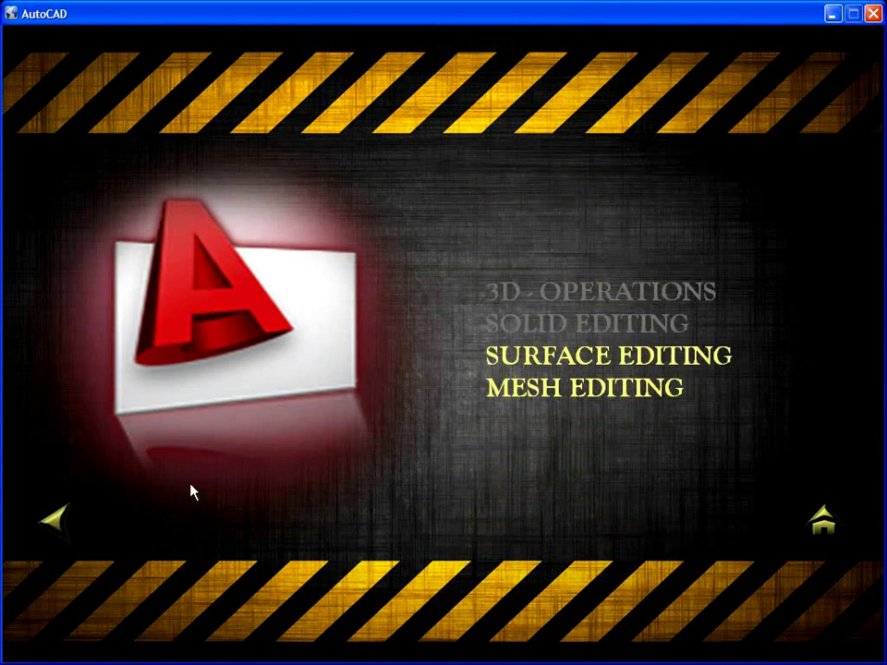
left_click(529, 359)
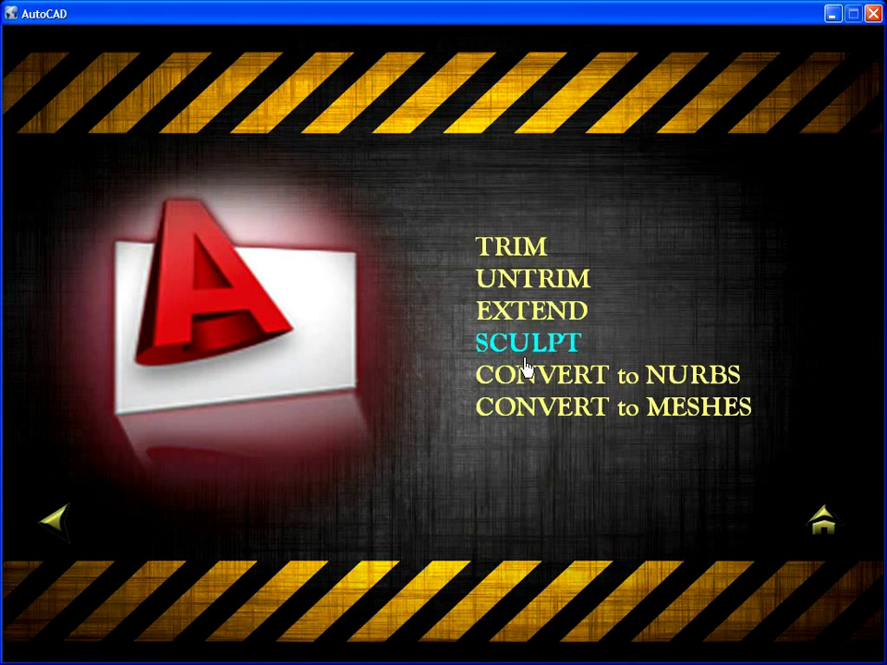
left_click(56, 527)
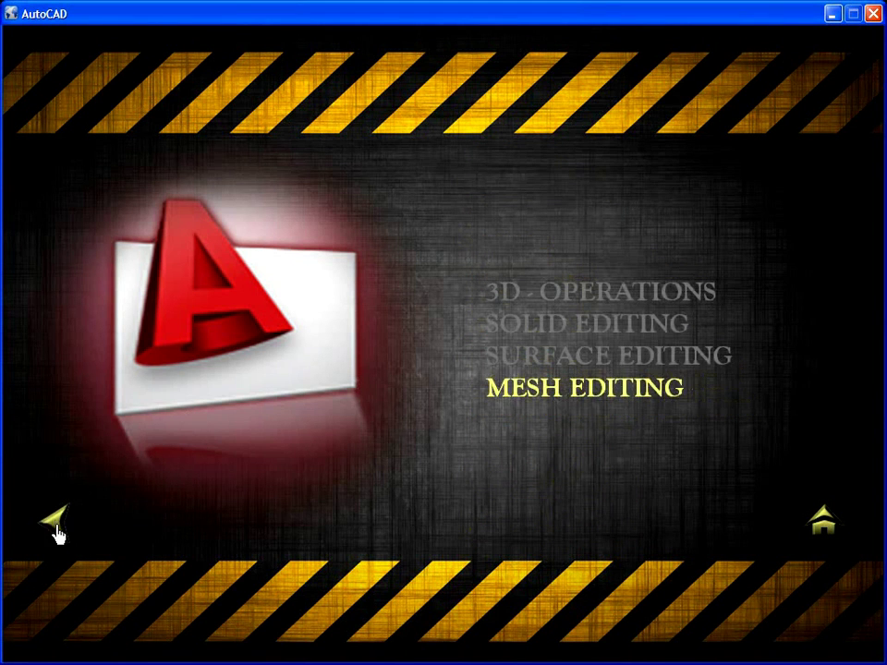
left_click(497, 393)
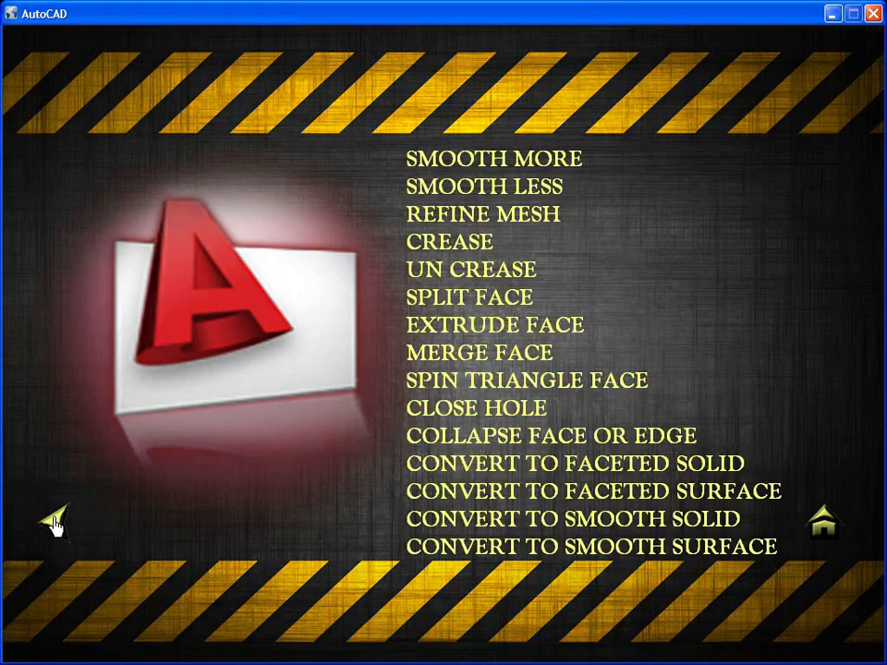
left_click(55, 522)
left_click(57, 523)
left_click(59, 523)
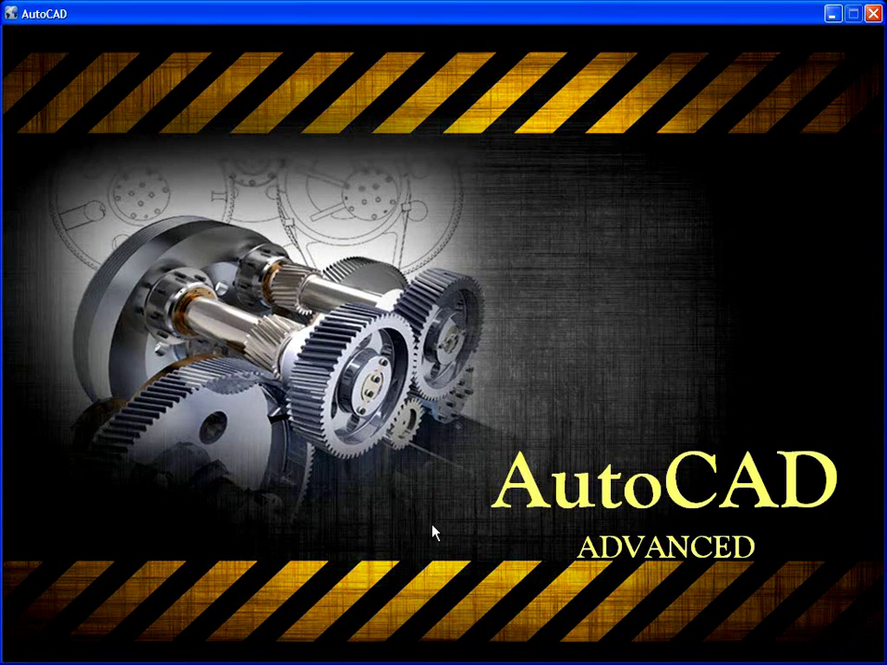
Open the AutoCAD Advanced contents and examine the Drafting Features topics in Phase I and Phase II.
left_click(513, 499)
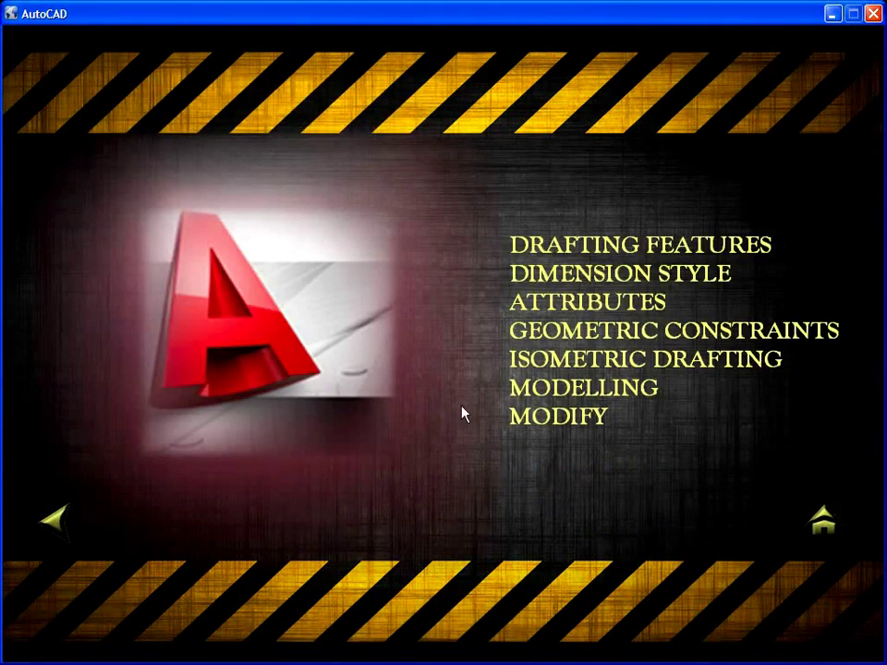
left_click(518, 255)
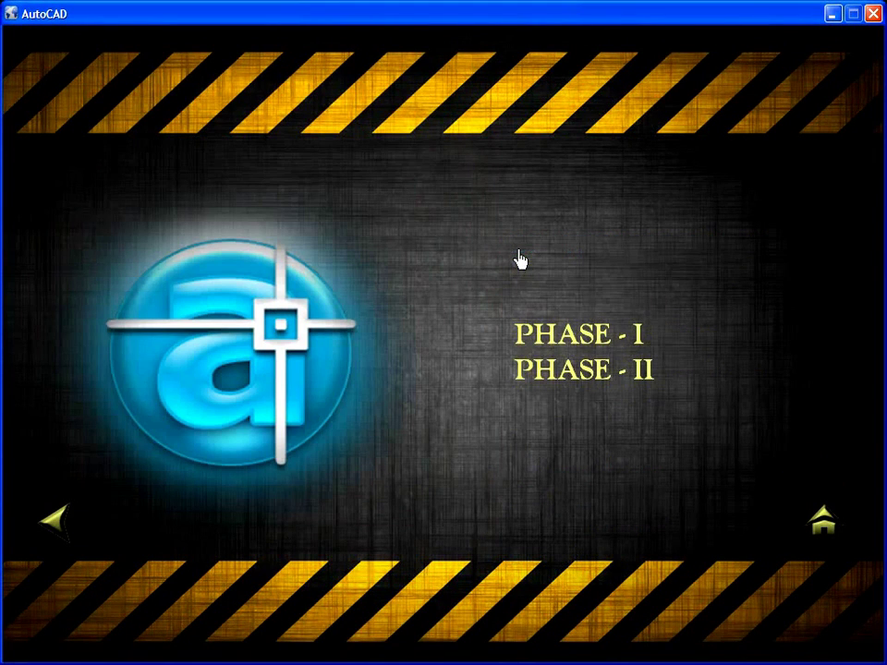
left_click(520, 340)
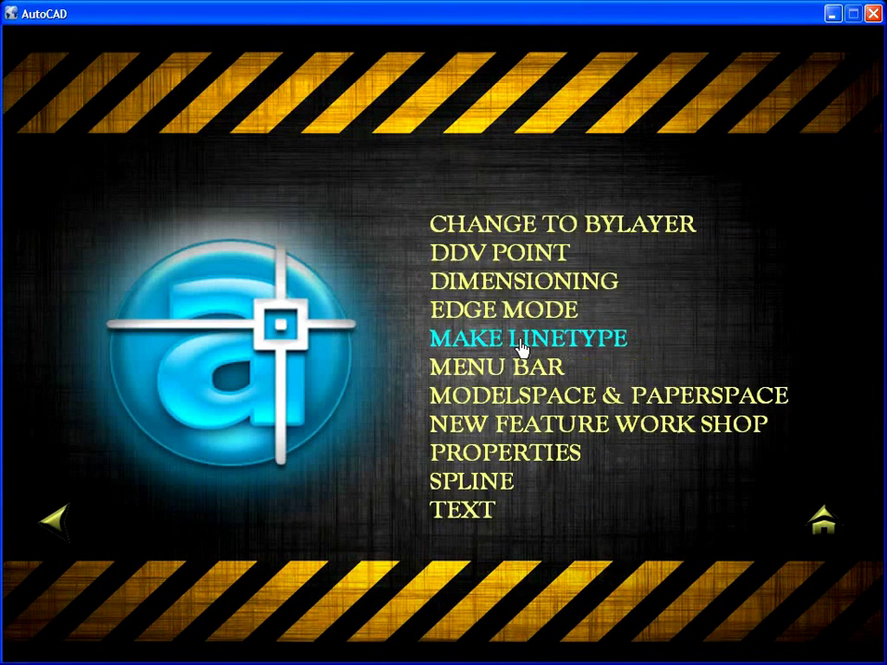
left_click(56, 522)
left_click(545, 385)
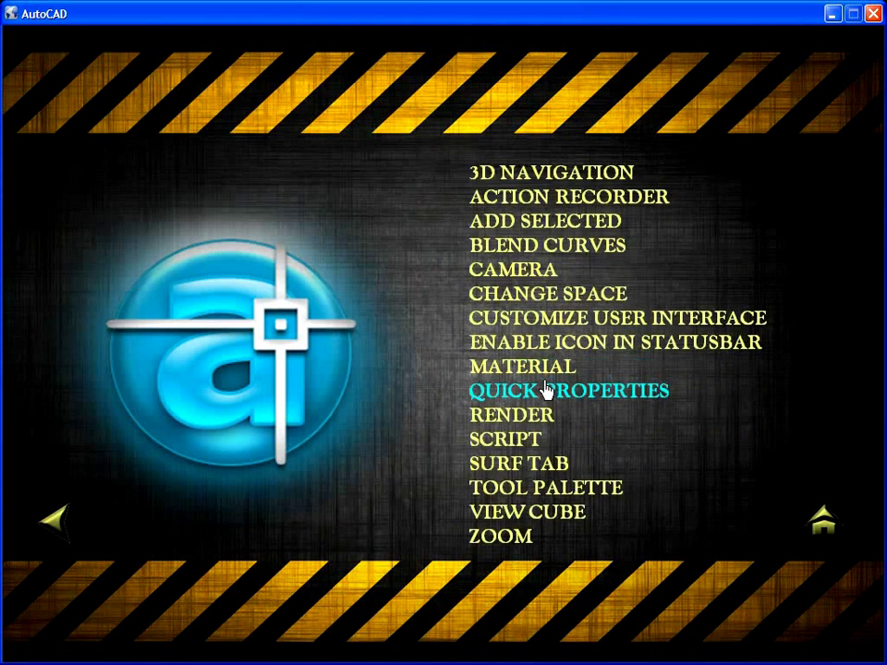
left_click(60, 533)
left_click(60, 534)
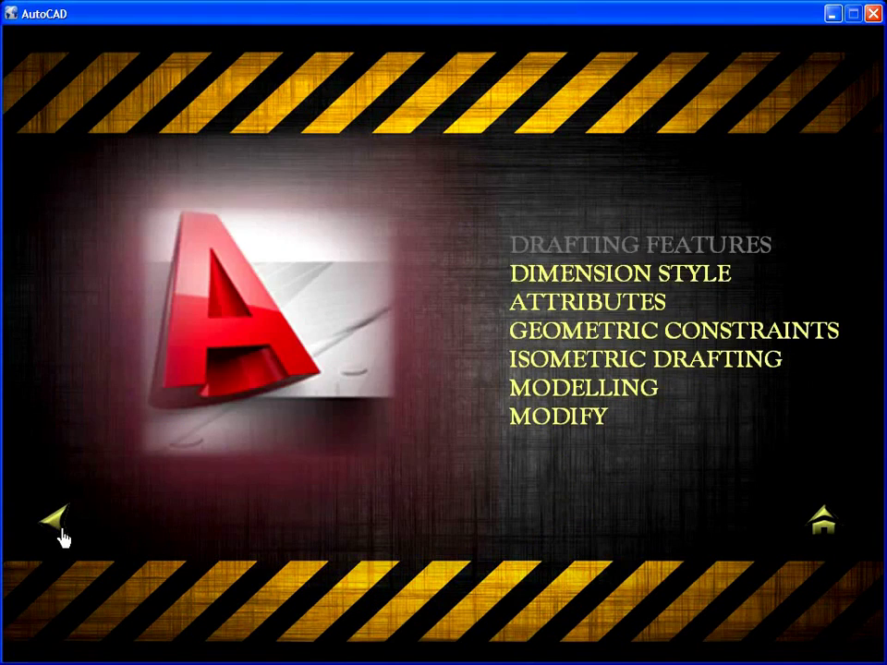
Examine the topic lists for Dimension Style, Attributes and Geometric Constraints, returning to the main contents.
left_click(530, 277)
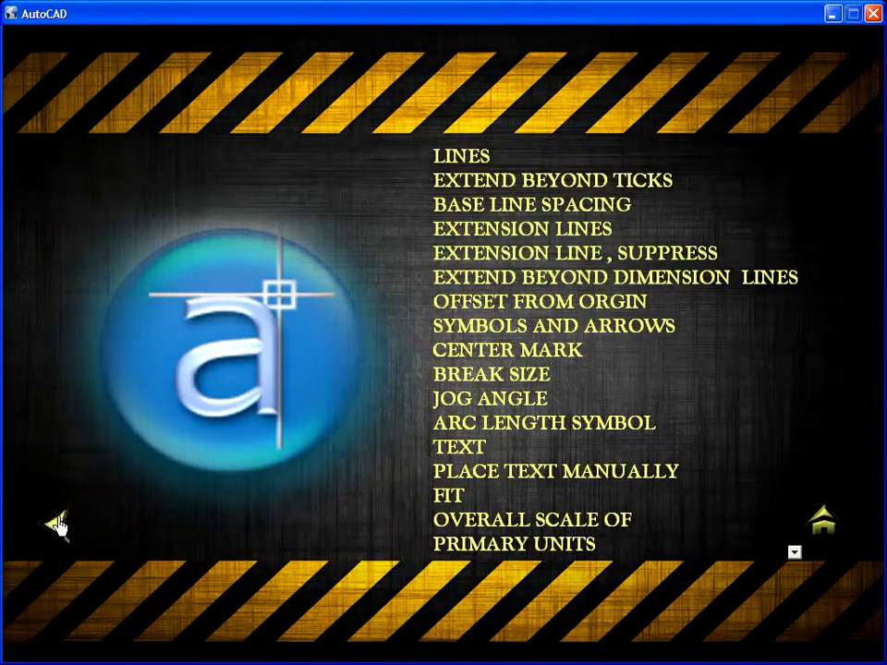
left_click(58, 525)
left_click(514, 311)
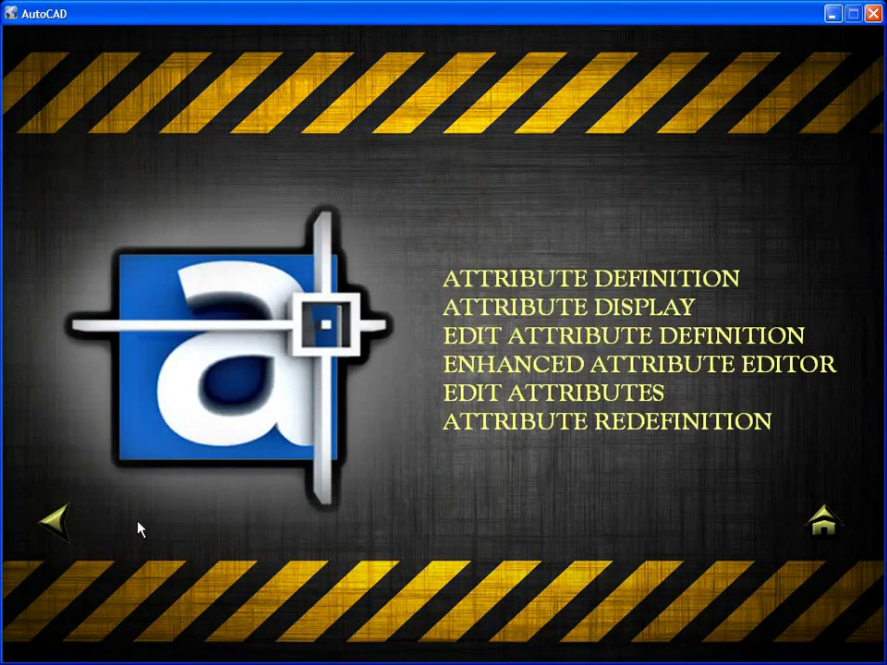
left_click(58, 525)
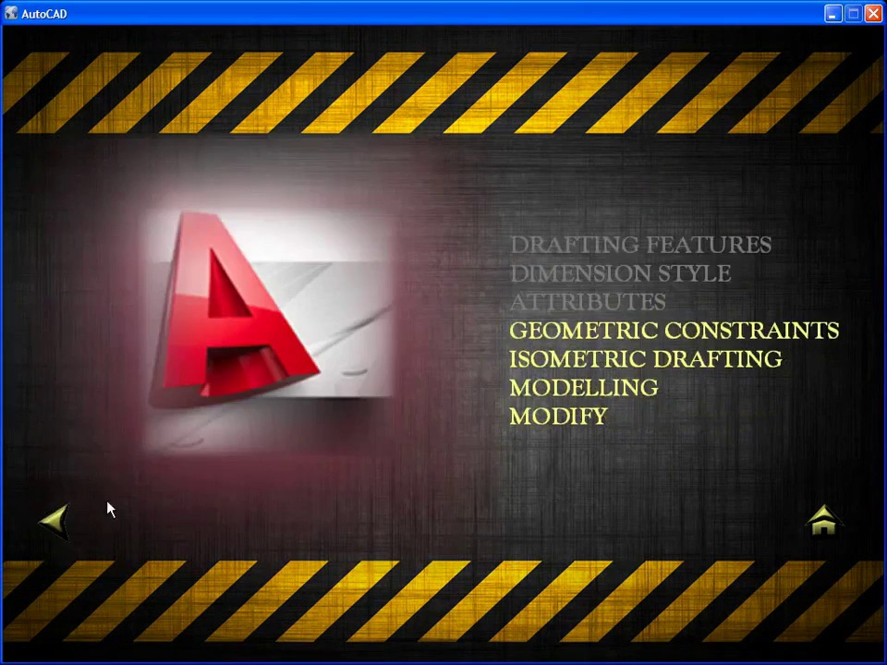
left_click(512, 346)
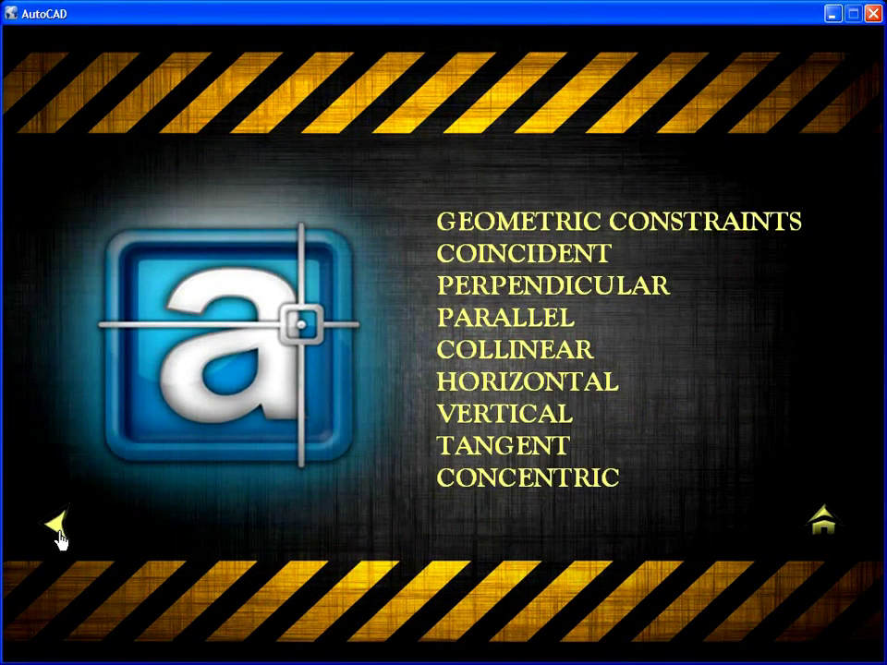
left_click(58, 539)
Examine the Isometric Drafting topics and the Modelling phases, returning to the main contents.
left_click(517, 362)
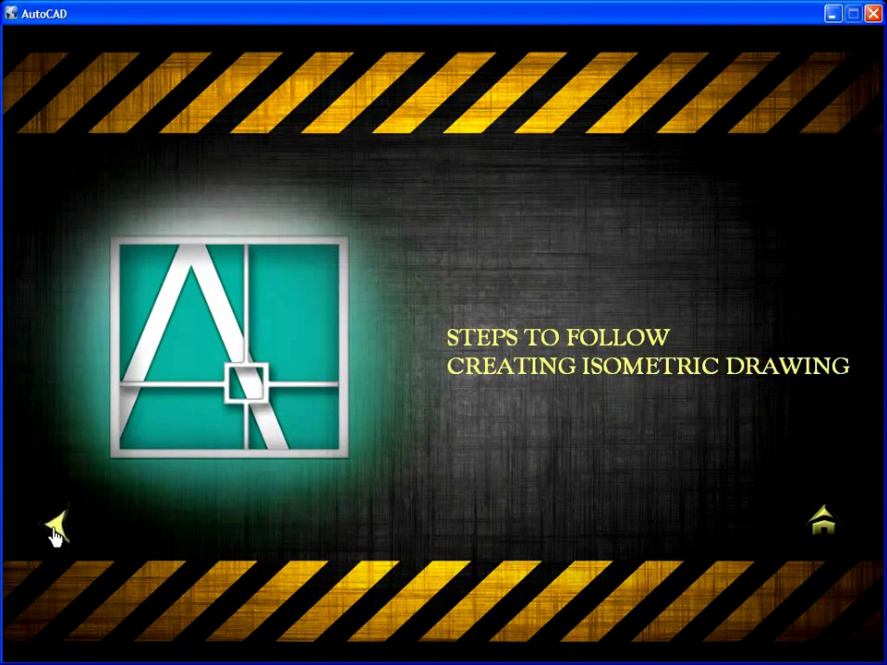
left_click(55, 538)
left_click(513, 389)
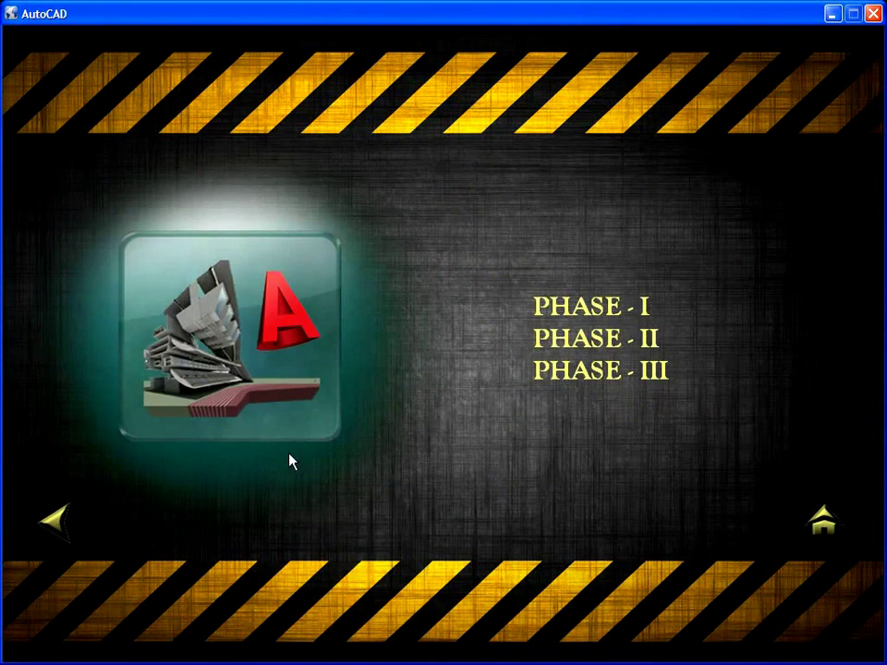
left_click(57, 523)
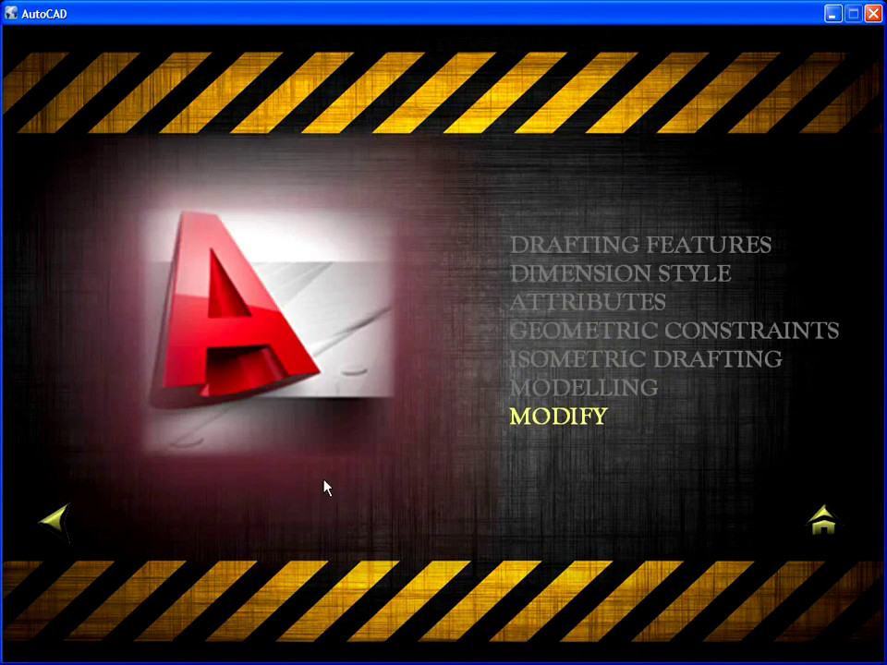
Examine the Modify topics, return to the main contents, and open the Creating Isometric Drawing lesson under Isometric Drafting.
left_click(530, 424)
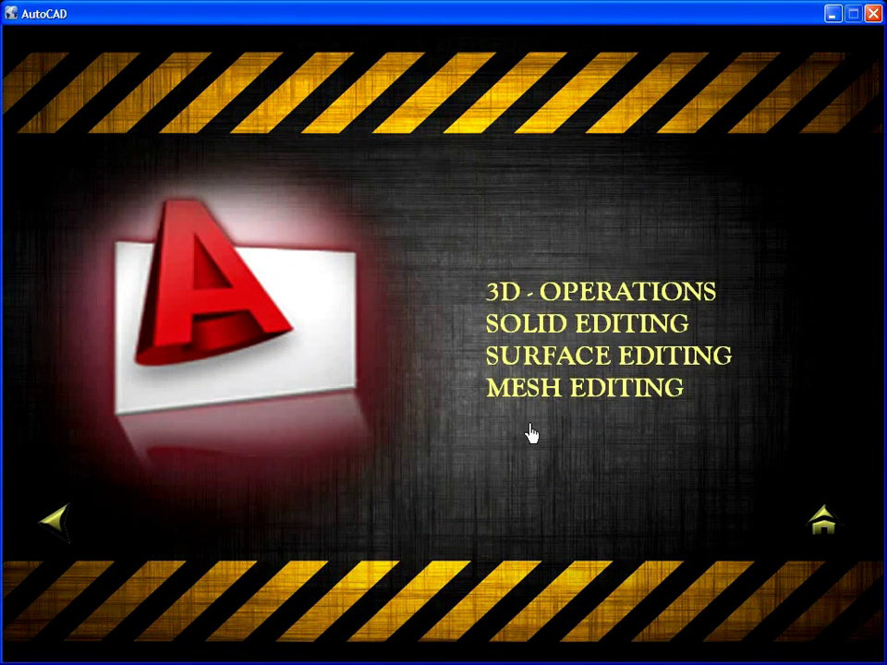
left_click(56, 523)
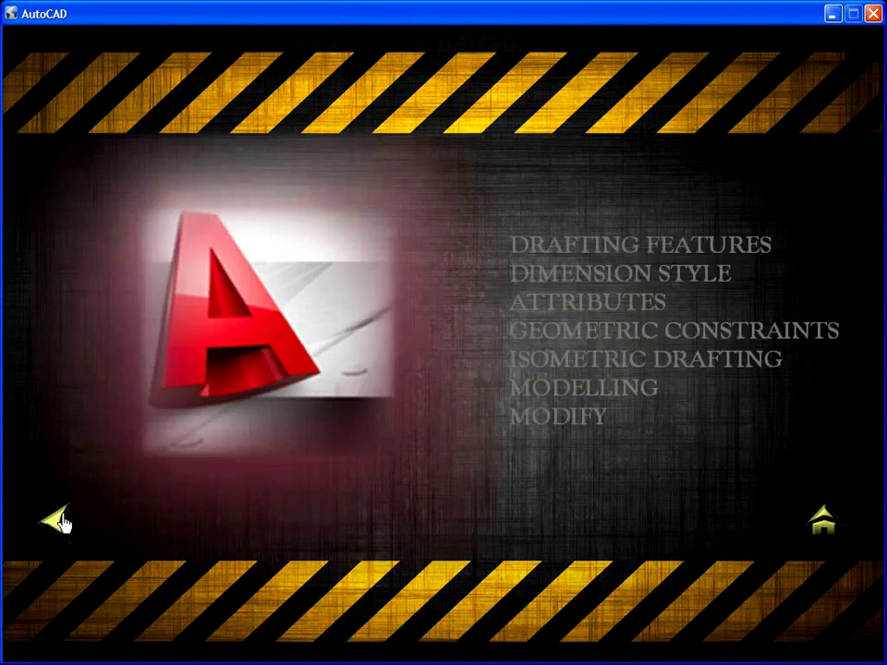
left_click(518, 364)
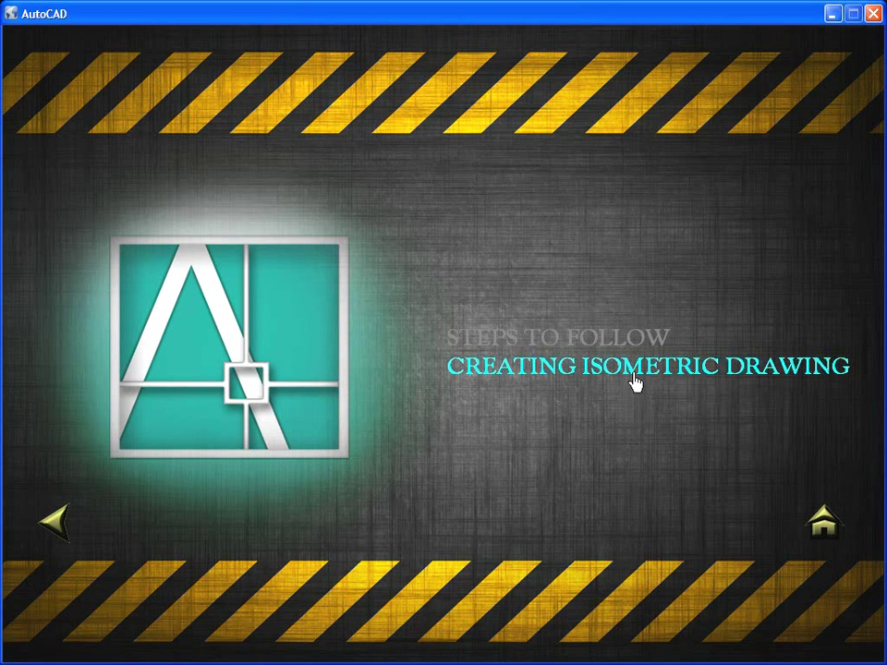
left_click(636, 382)
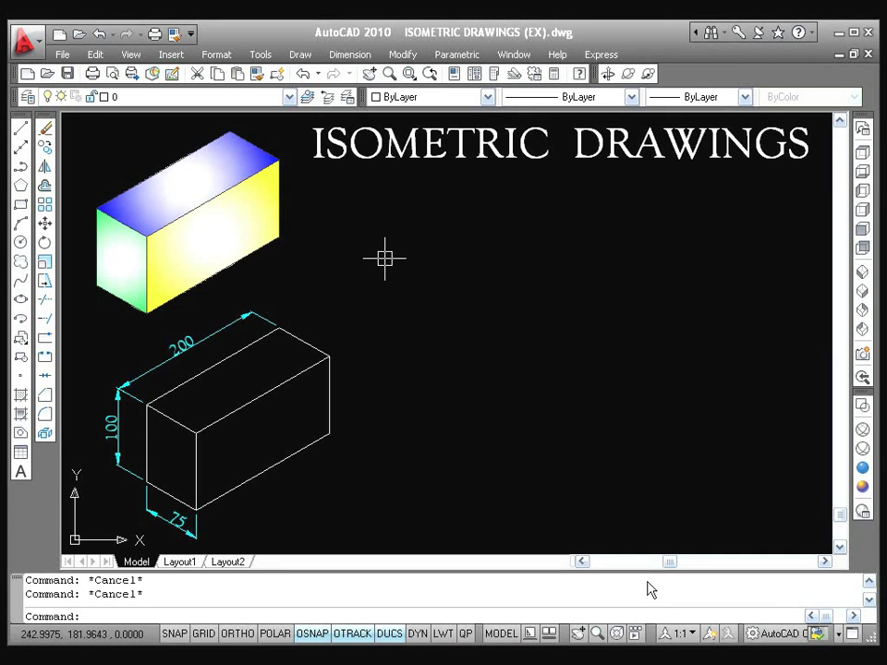
Set the drawing's snap type to isometric snap in the drafting settings.
right_click(179, 636)
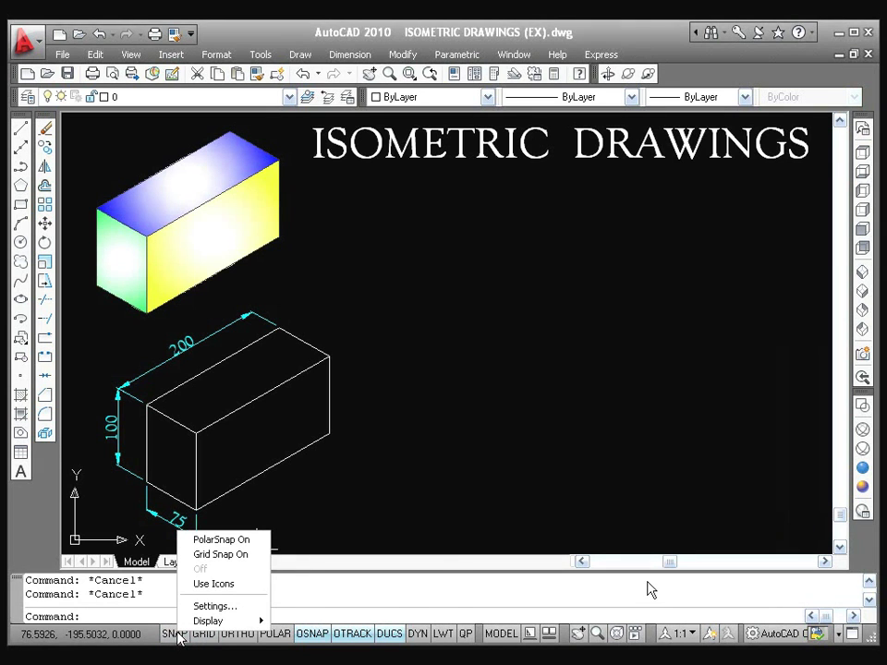
left_click(205, 607)
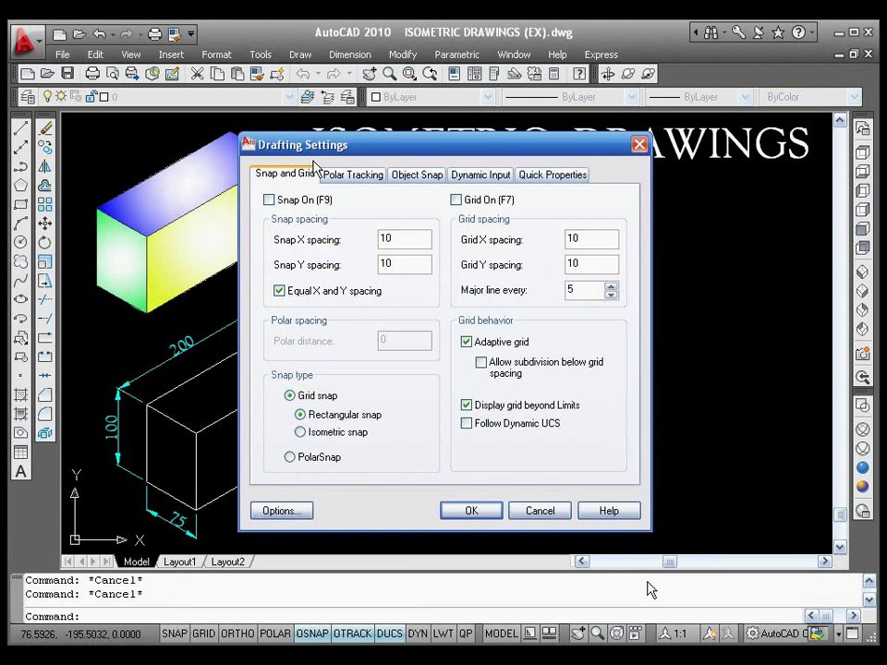
left_click(311, 435)
left_click(472, 514)
Cycle the cursor through the isoplanes and turn on Ortho mode.
key("F5")
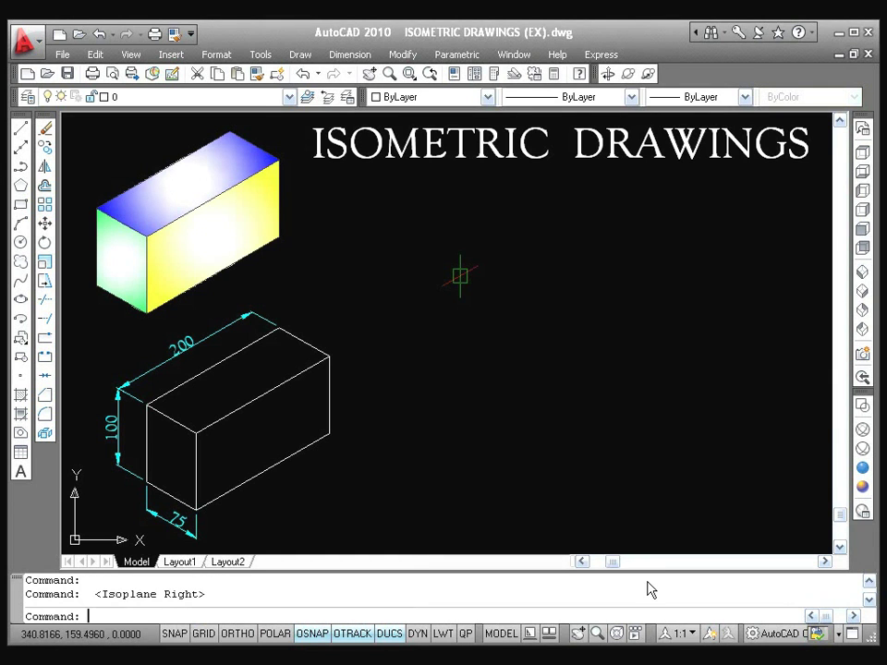
key("F5")
key("F5")
key("F5")
key("F8")
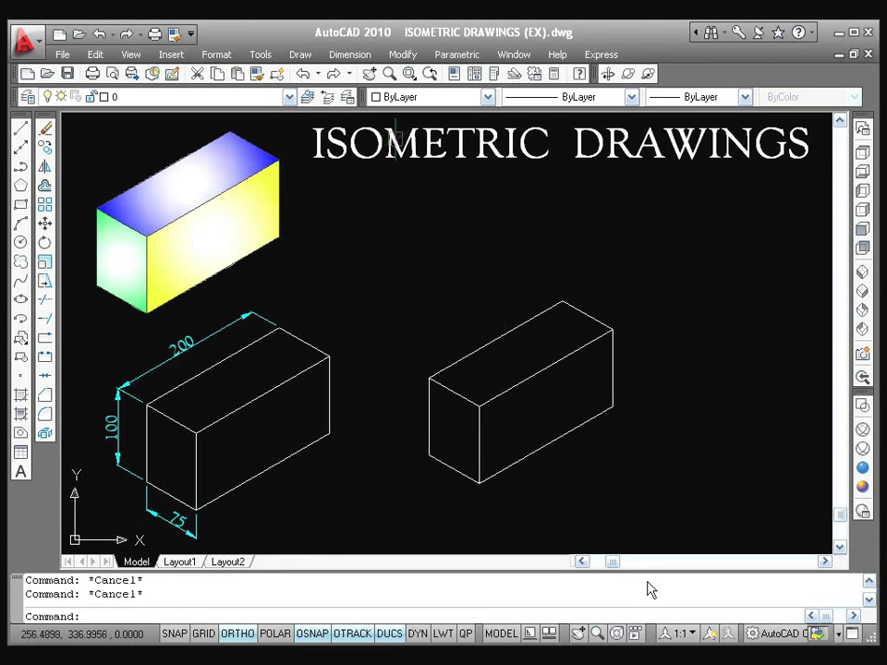
Add an aligned dimension to the upper rear long edge of the undimensioned isometric box, placed outside the box.
left_click(368, 55)
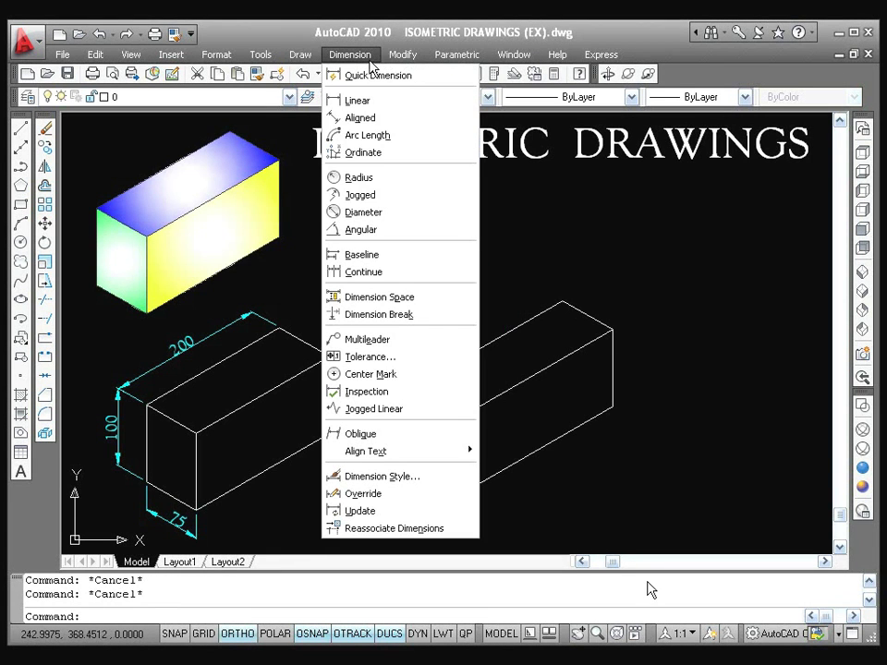
left_click(360, 118)
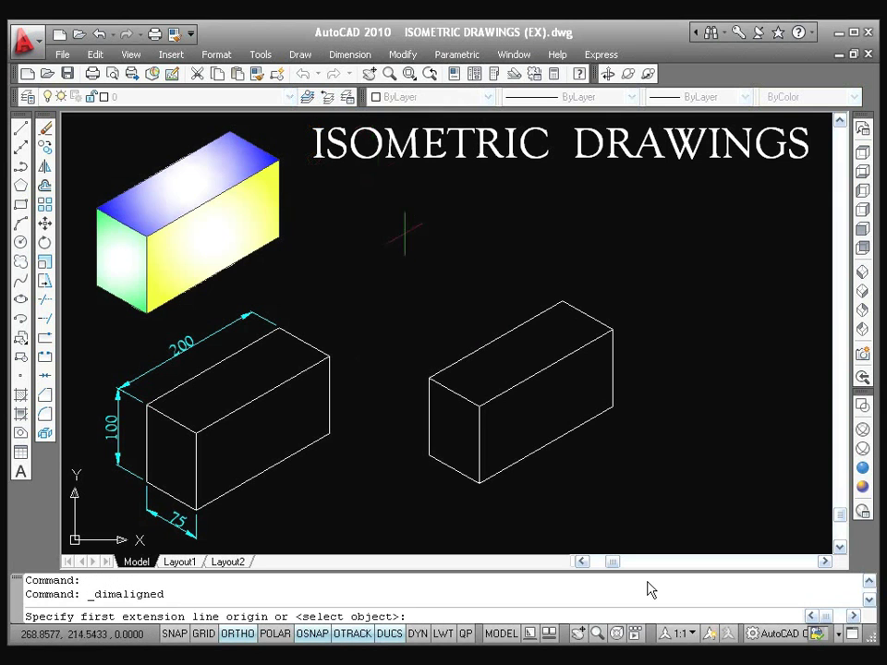
key("Return")
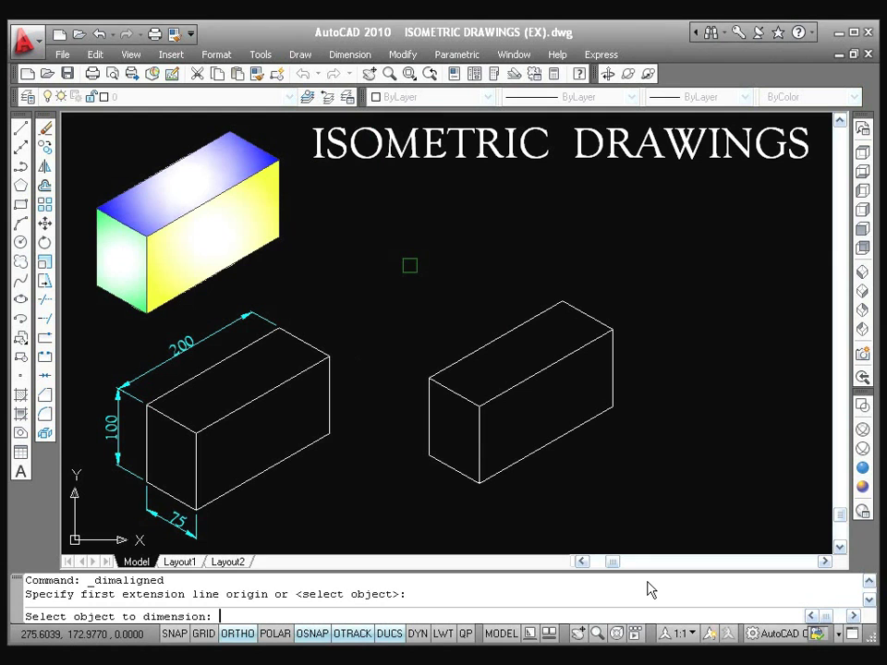
left_click(506, 333)
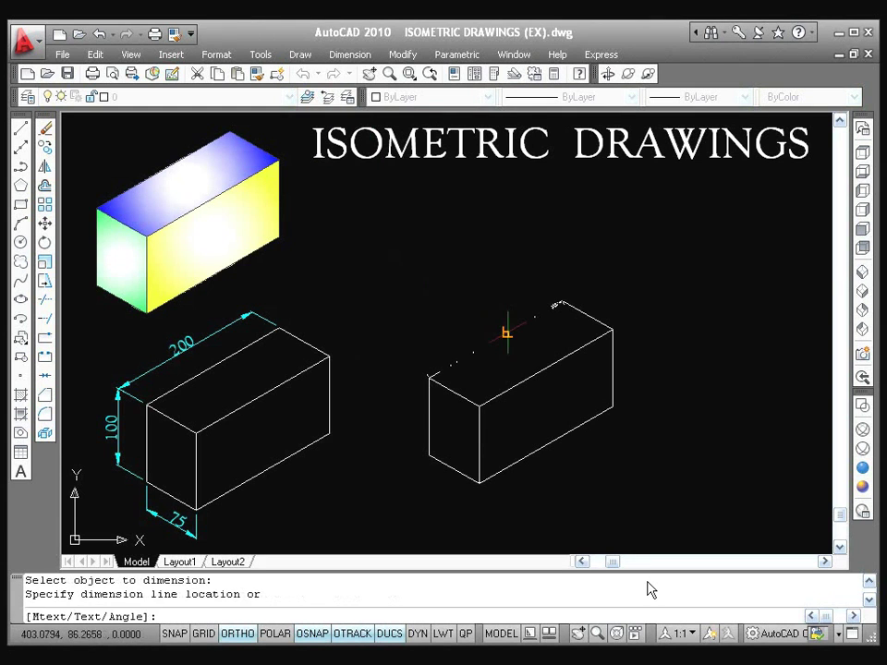
left_click(476, 302)
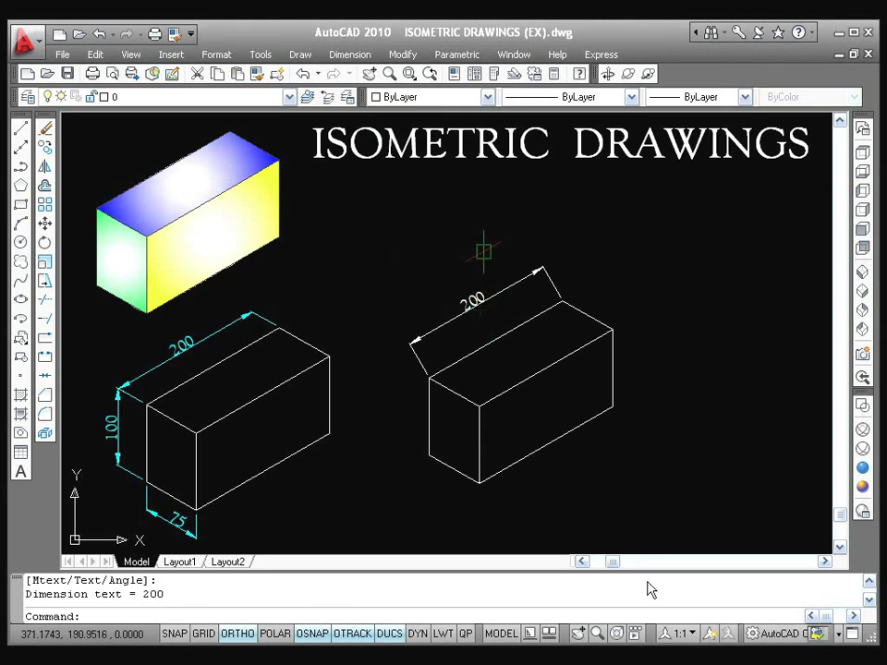
Add an aligned dimension to the same box's outer left vertical edge, placed outside the box.
key("Return")
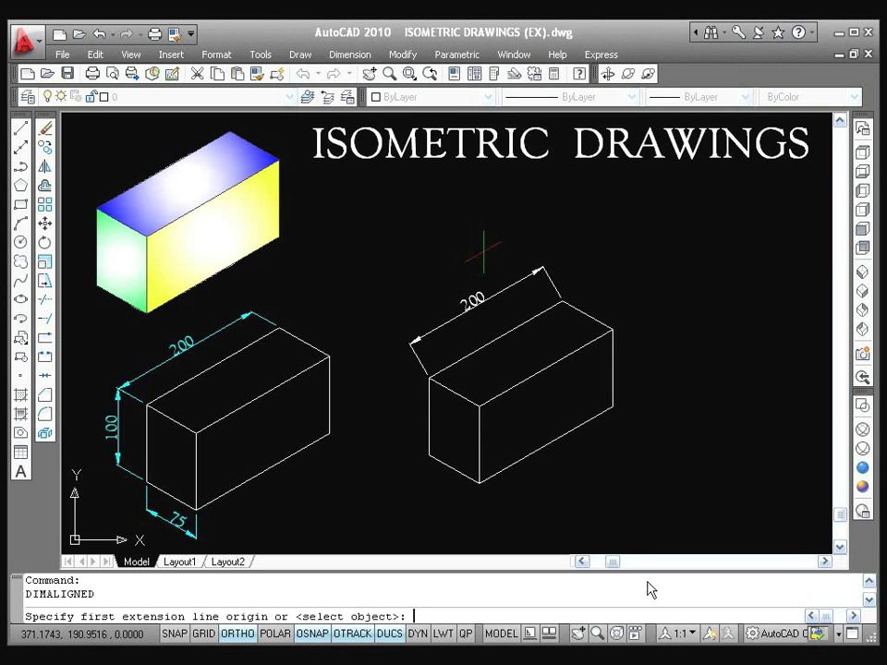
key("Return")
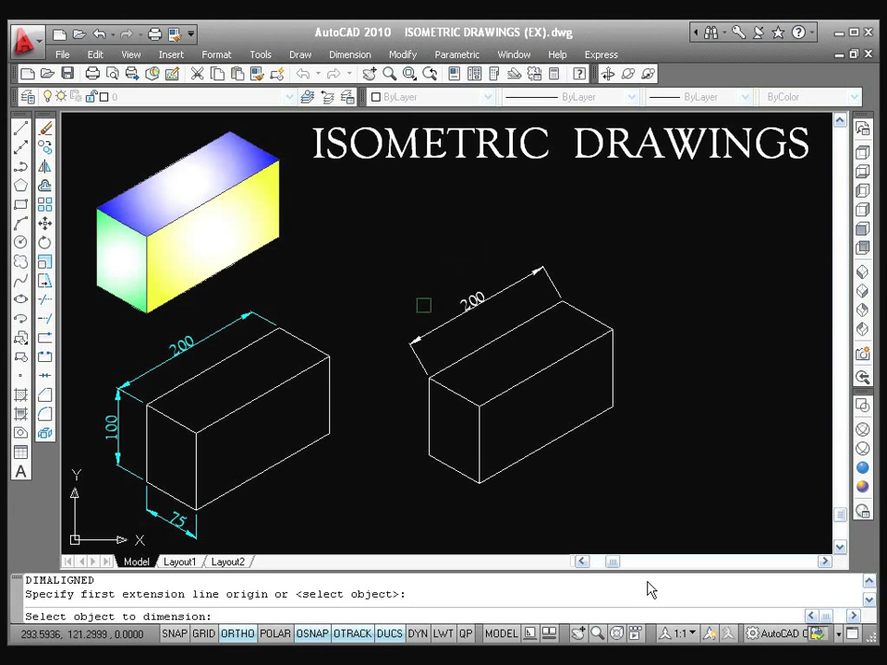
left_click(427, 411)
left_click(391, 411)
Add an aligned dimension to the same box's lower short edge, placed below it, and end dimensioning.
right_click(390, 282)
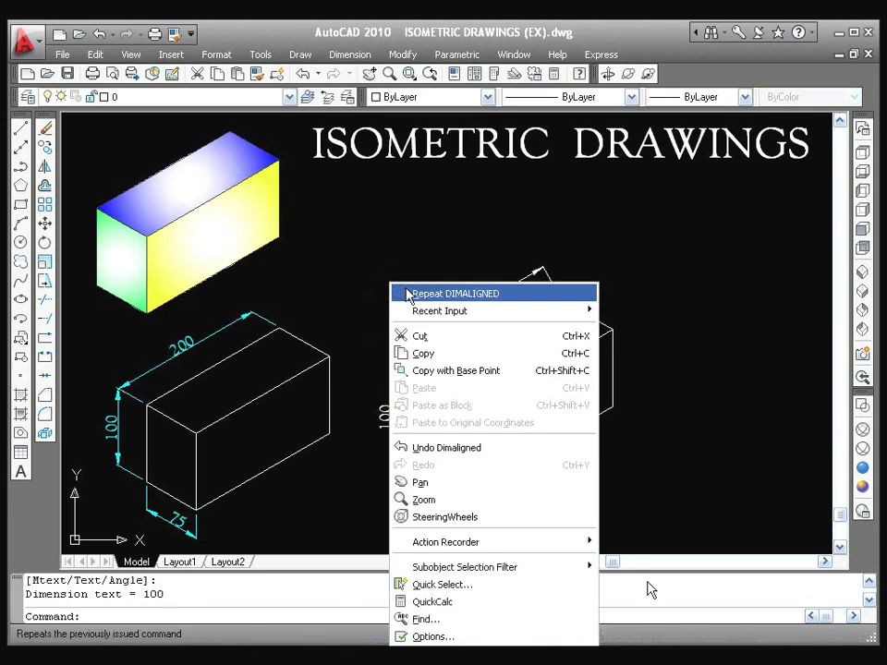
left_click(445, 293)
key("Return")
left_click(431, 473)
left_click(406, 490)
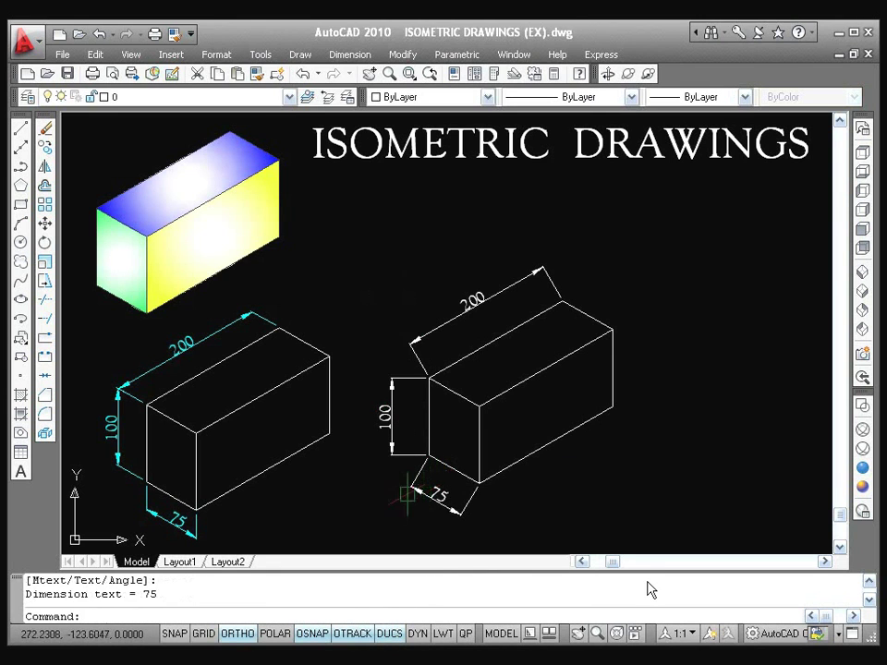
key("Escape")
key("Escape")
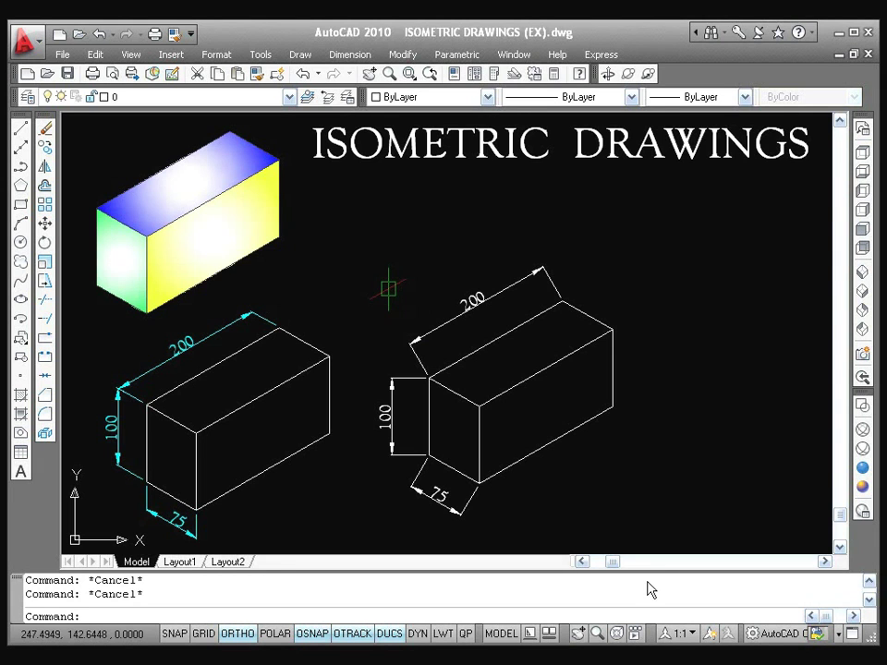
Try obliquing only the long edge's new dimension along the box's far short top edge, and undo it.
left_click(364, 59)
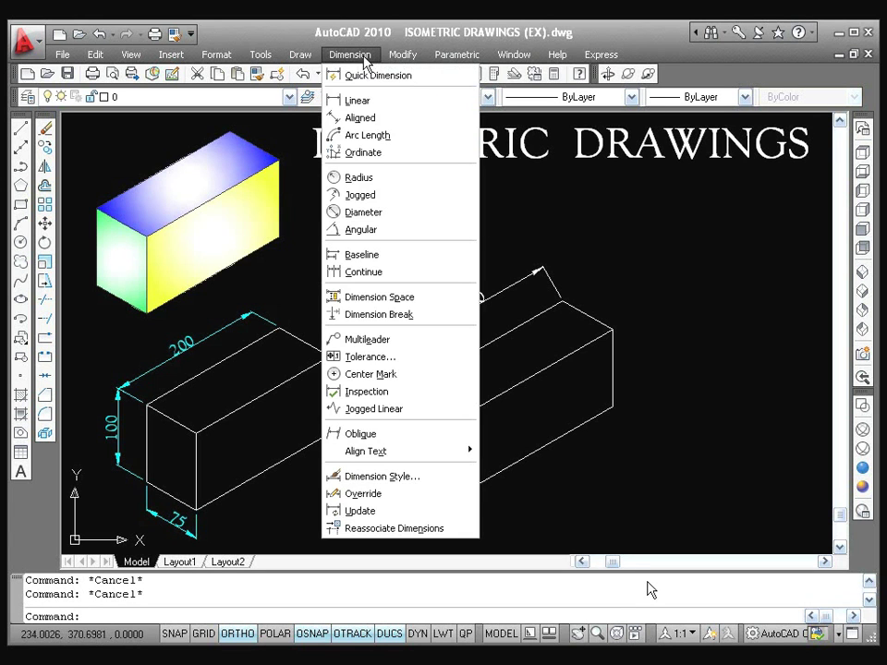
left_click(405, 437)
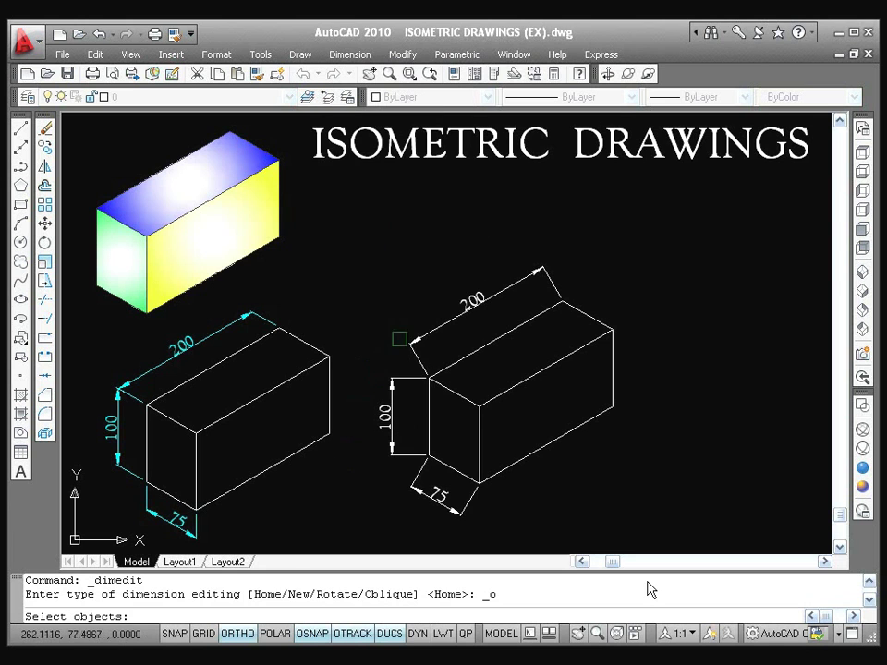
left_click(452, 318)
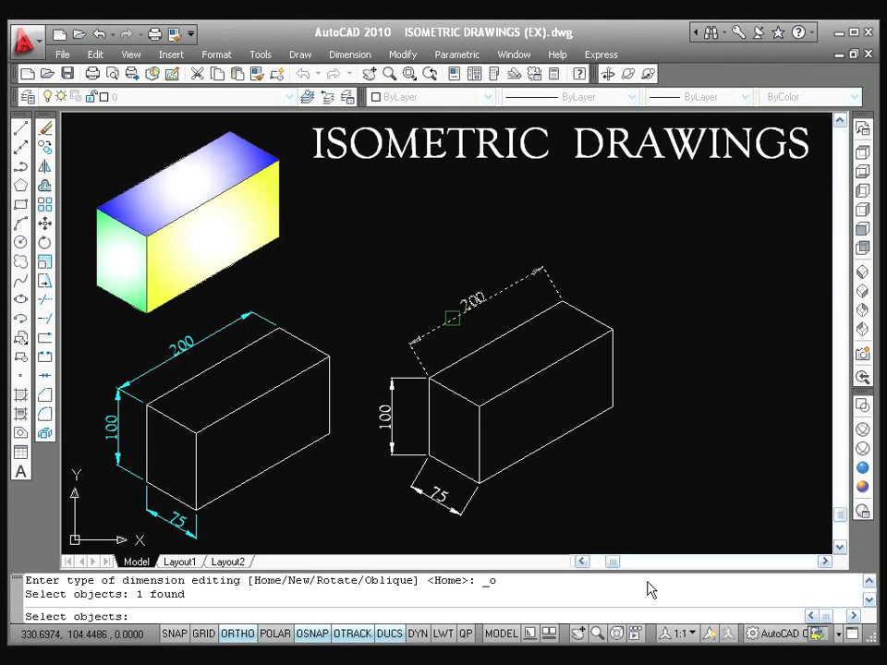
key("Return")
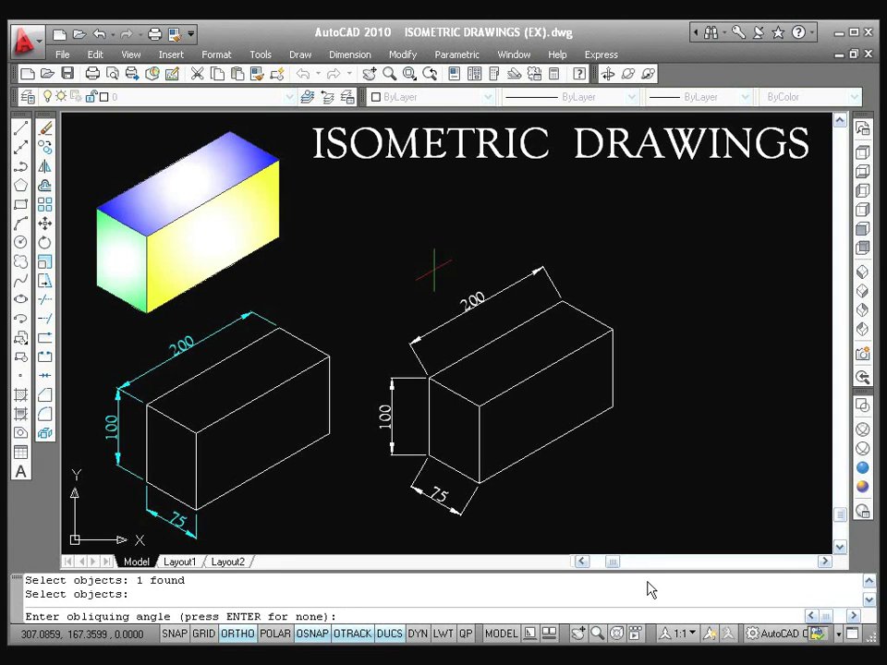
left_click(586, 316)
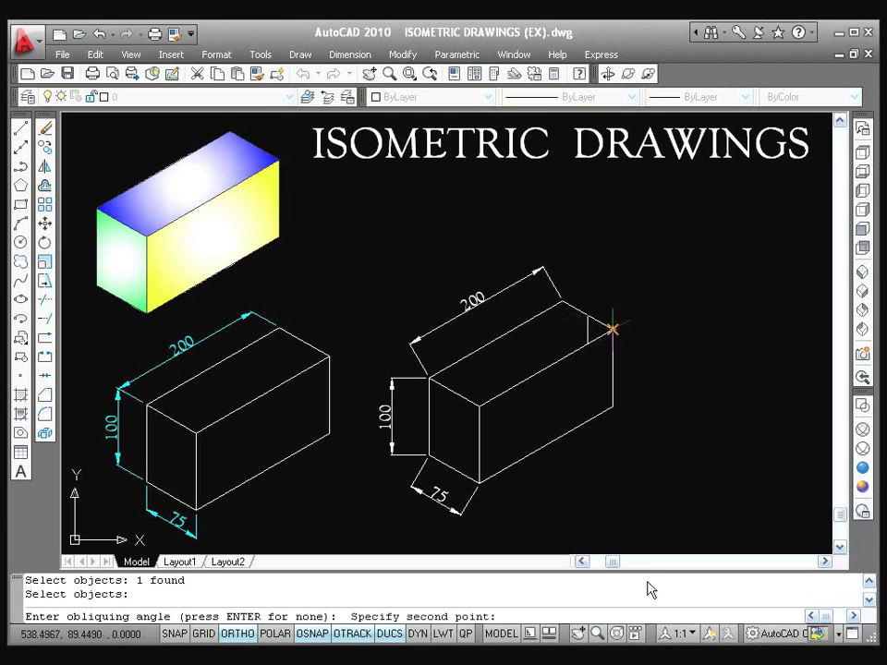
left_click(613, 328)
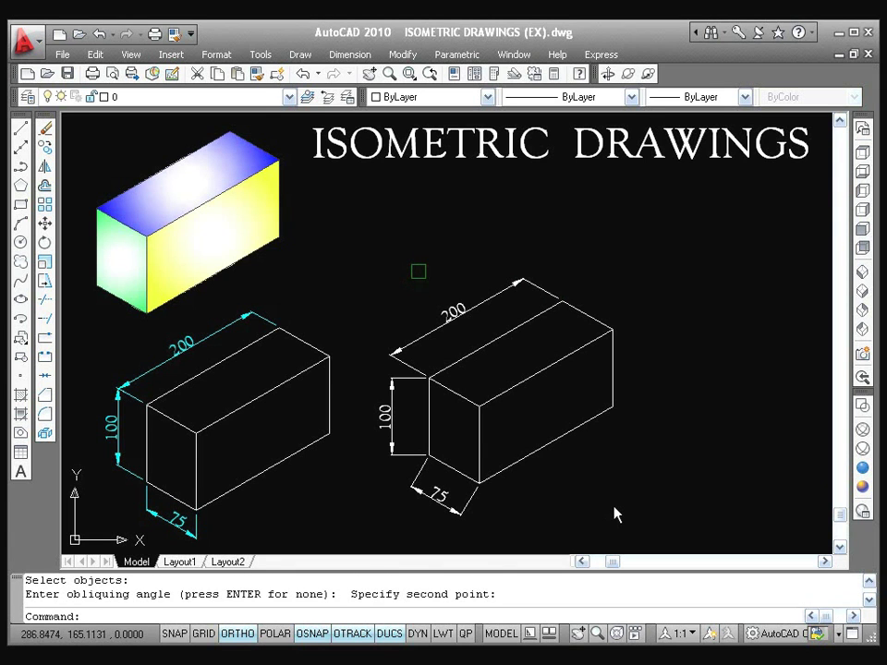
key("ctrl+z")
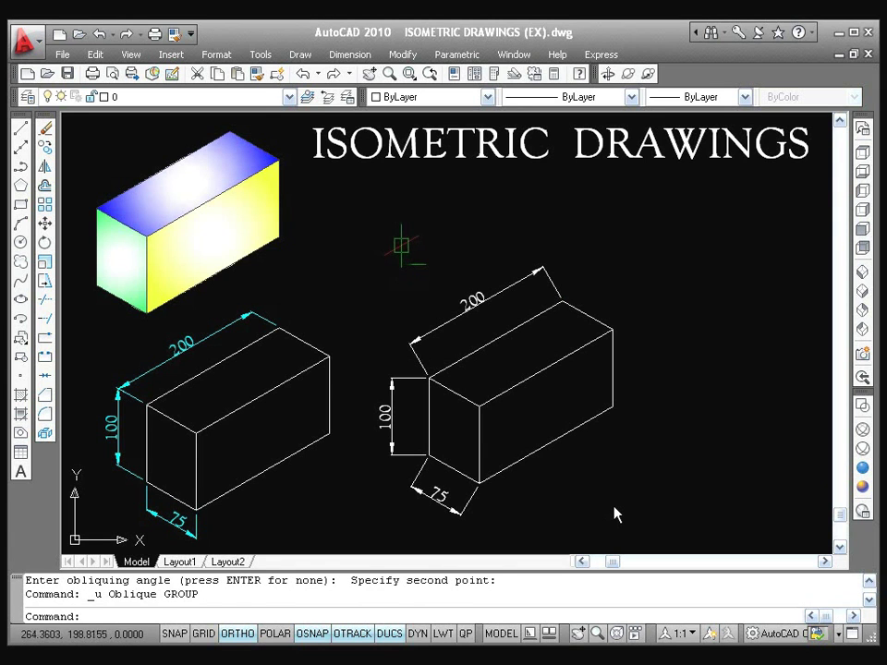
Oblique the new long-edge and vertical-edge dimensions together, taking the angle from two points on the box's near short top edge.
left_click(346, 55)
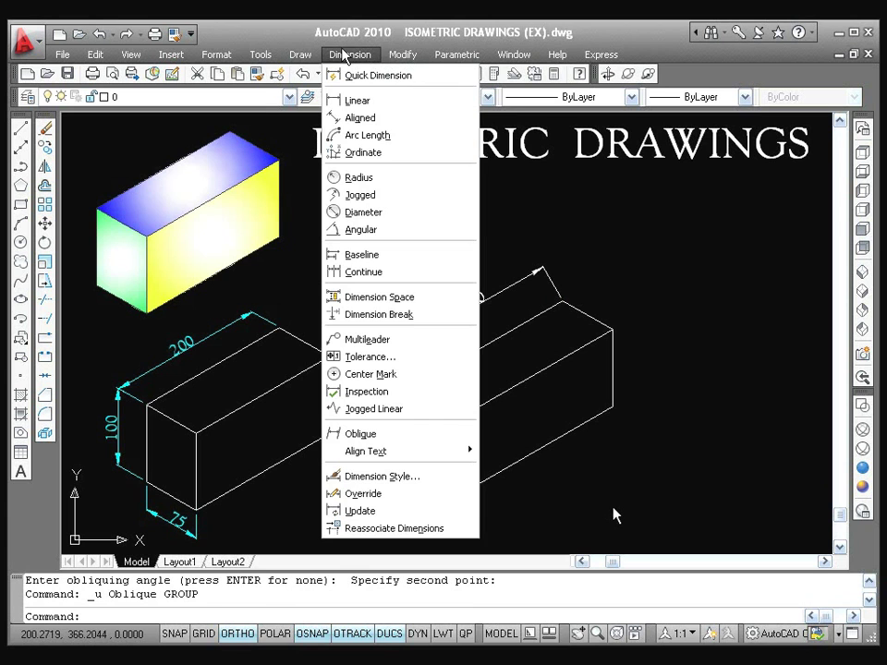
left_click(368, 434)
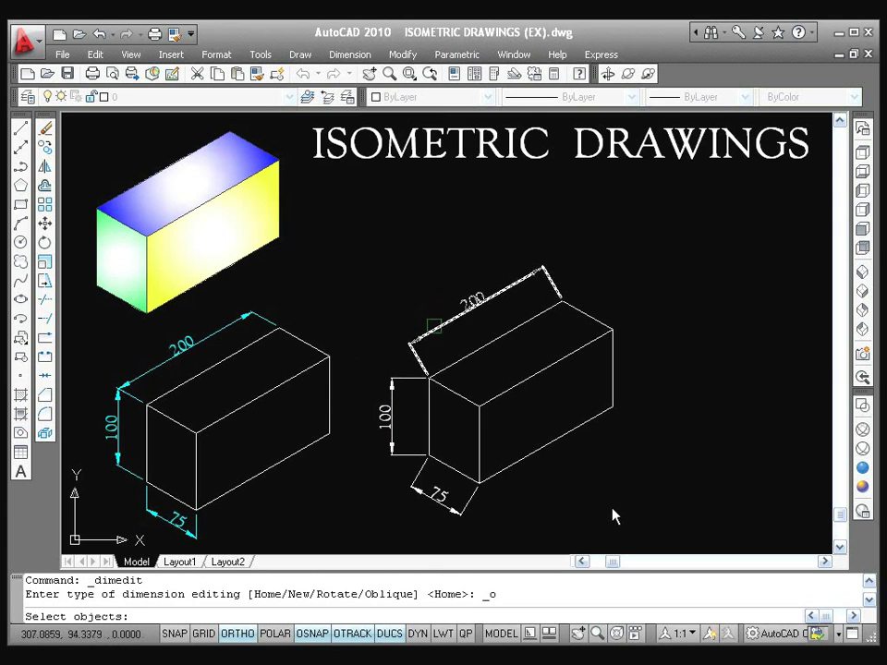
left_click(443, 328)
left_click(409, 379)
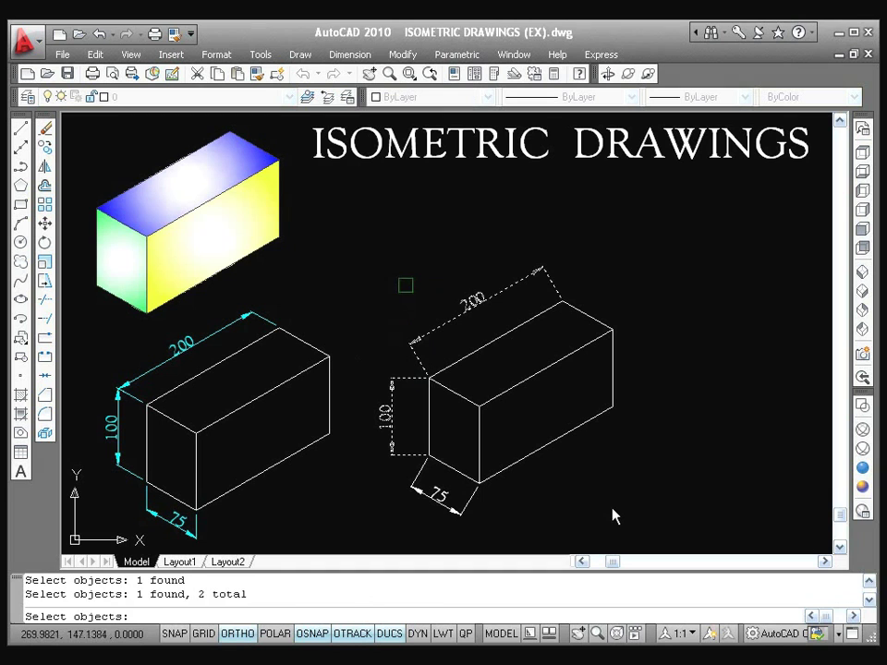
key("Return")
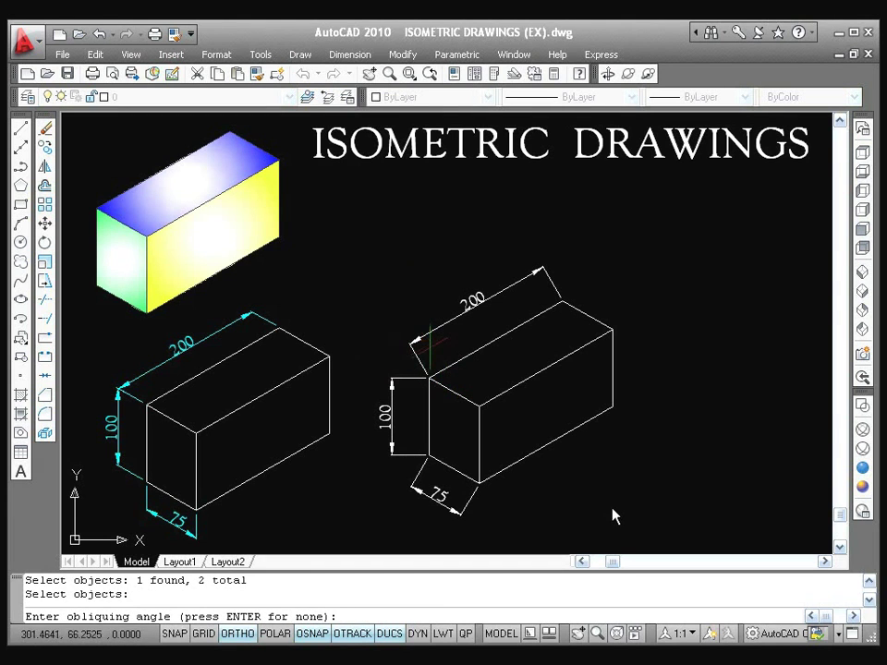
left_click(445, 389)
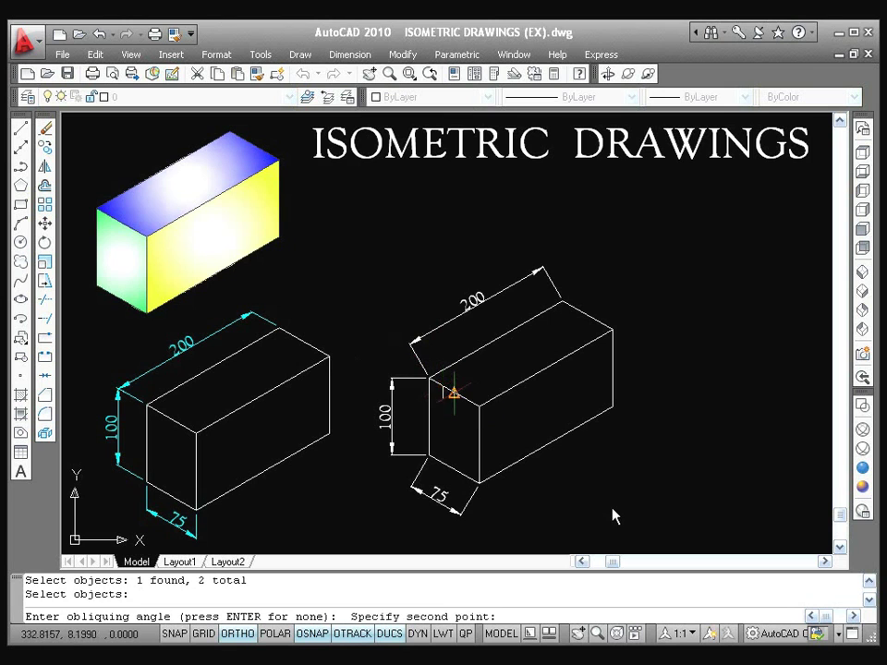
left_click(459, 395)
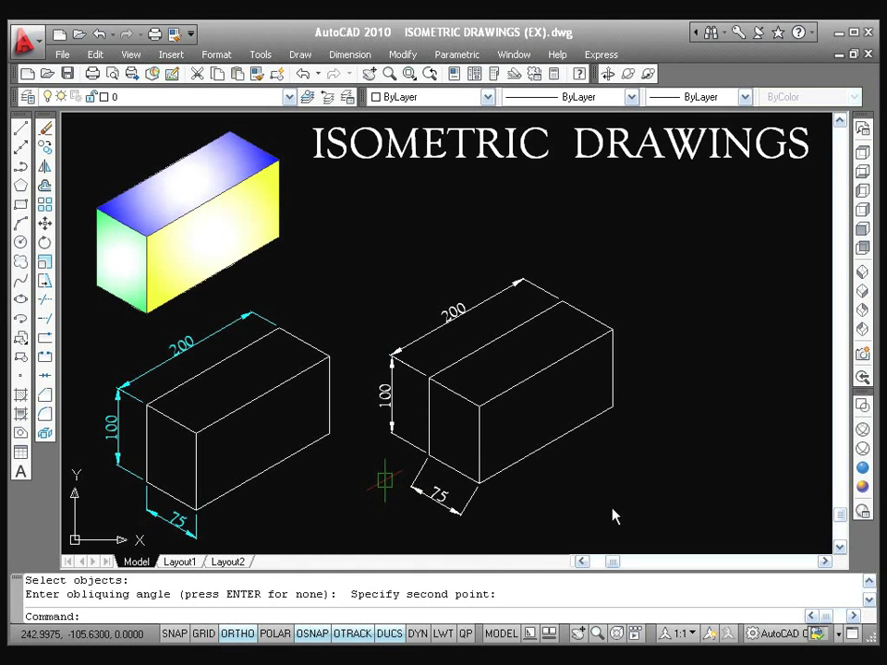
Oblique the new dimension of the lower short edge, taking the angle from two points on the box's left vertical edge.
left_click(350, 58)
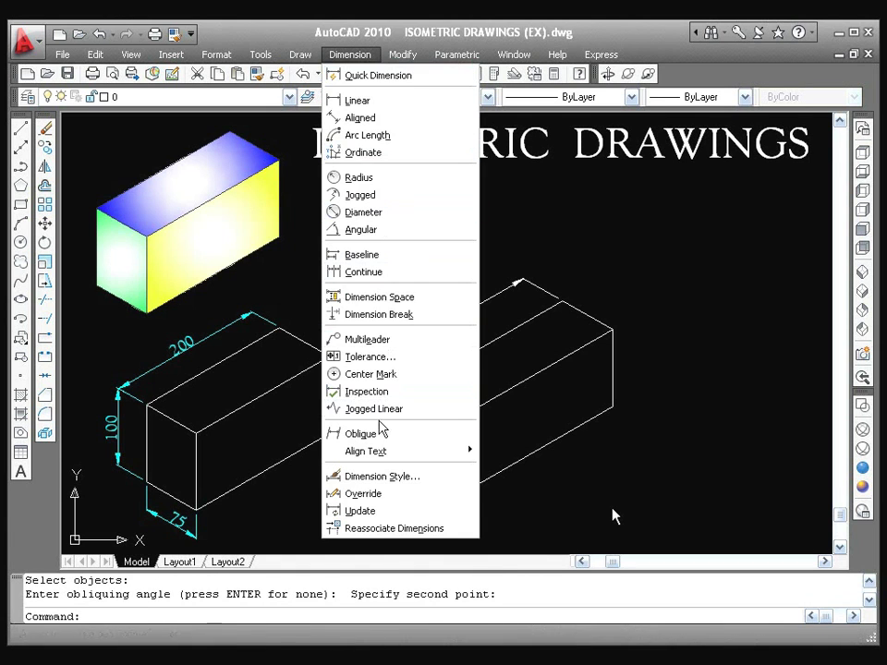
left_click(377, 434)
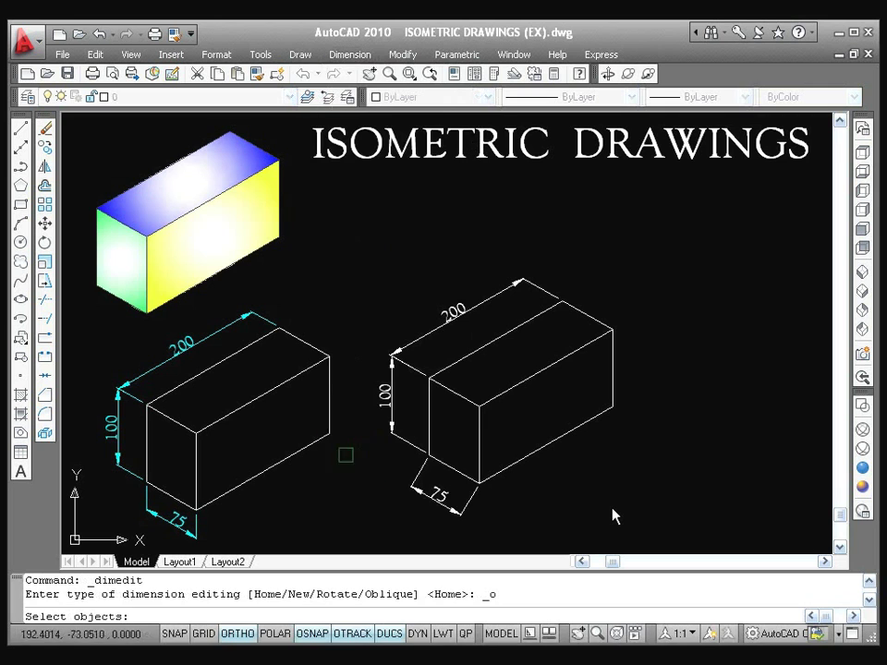
left_click(412, 484)
key("Return")
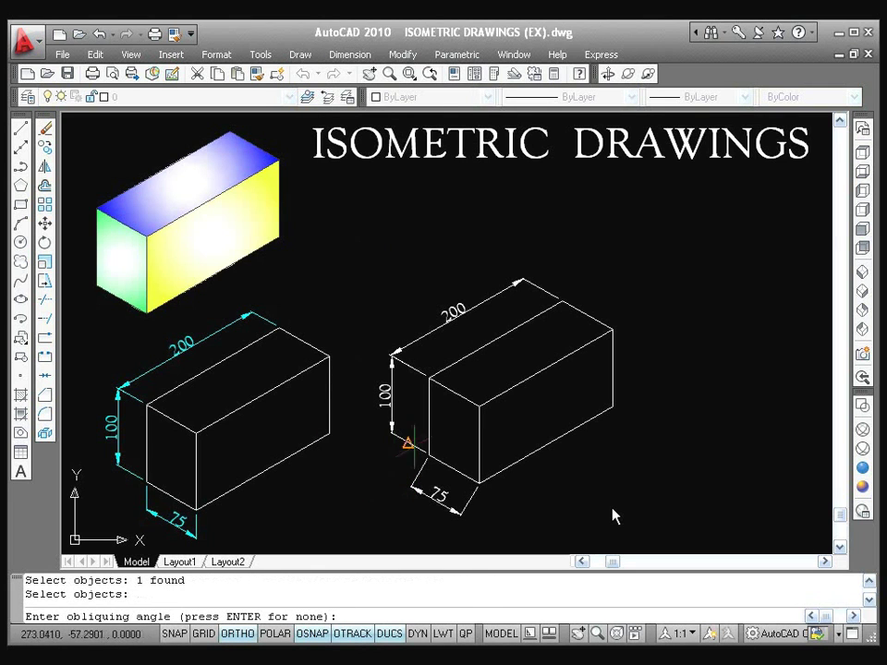
left_click(428, 438)
left_click(428, 415)
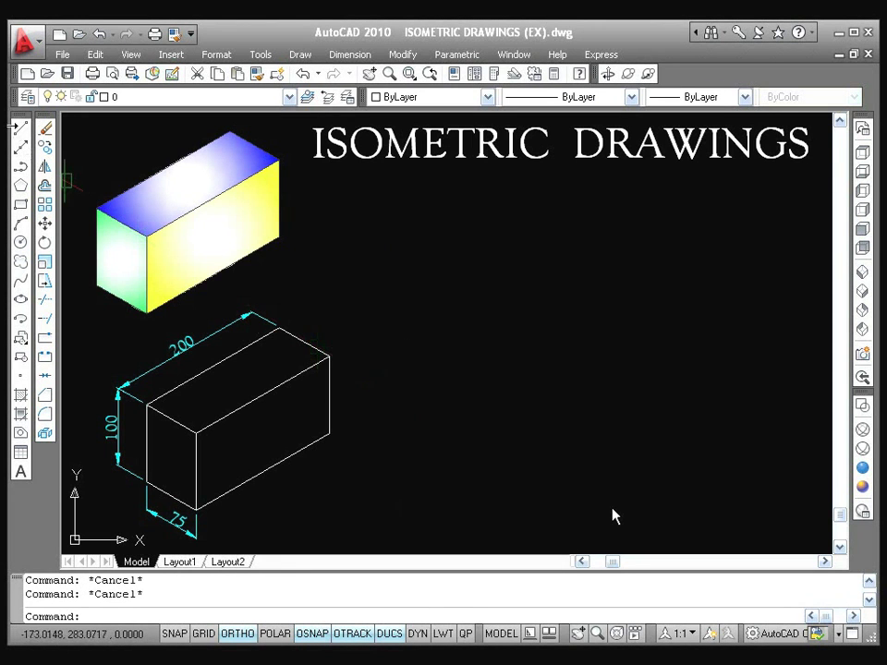
Start the left face of a second isometric box beside the dimensioned one, drawing lines 100 straight up and 75 at 330°.
left_click(22, 131)
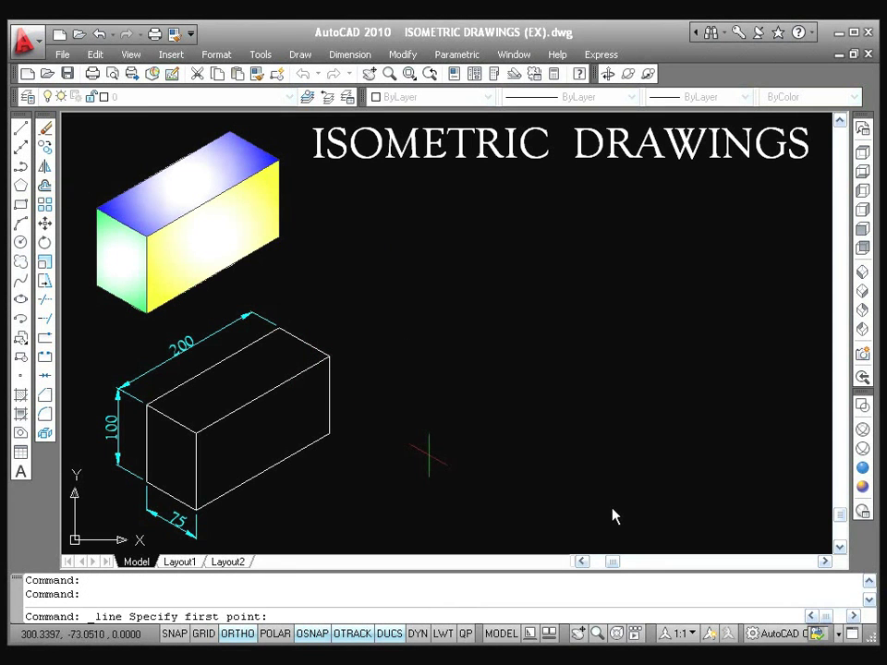
left_click(428, 457)
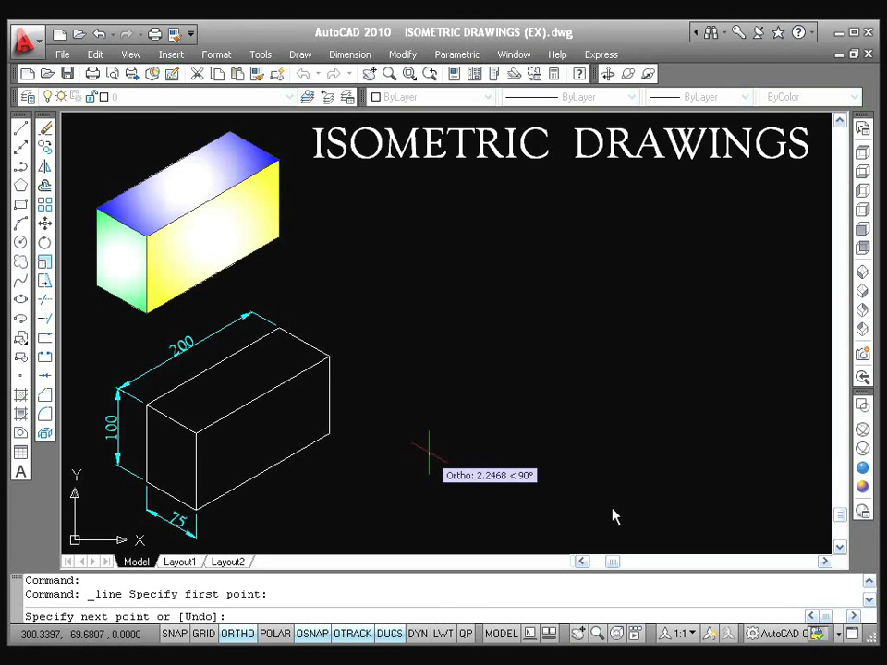
type("1")
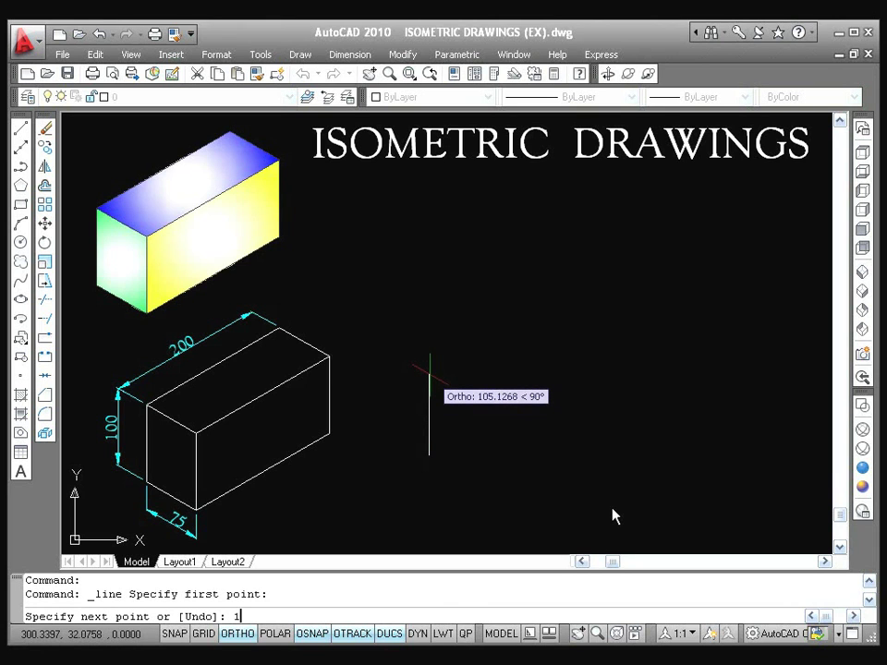
type("00")
key("Return")
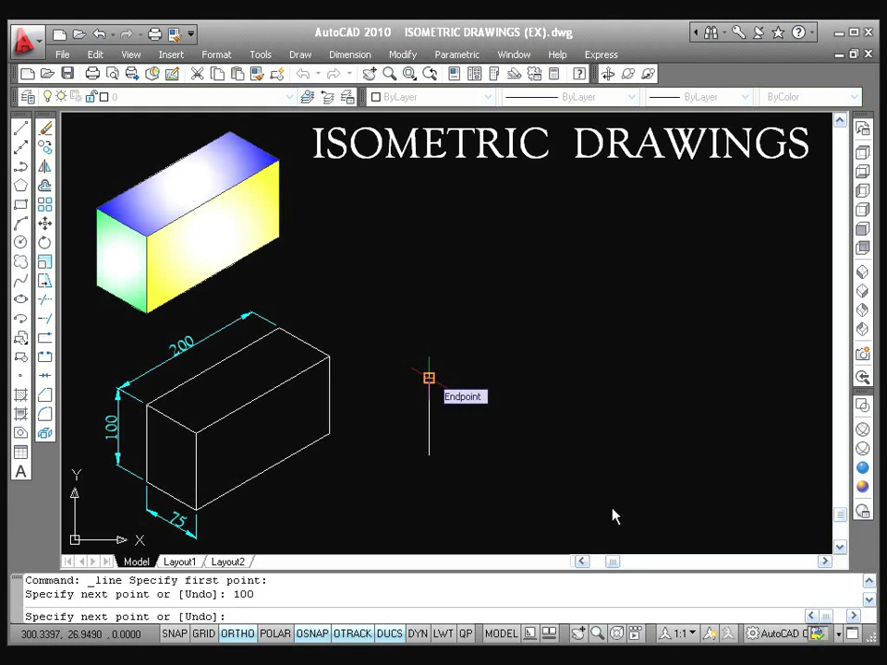
type("7")
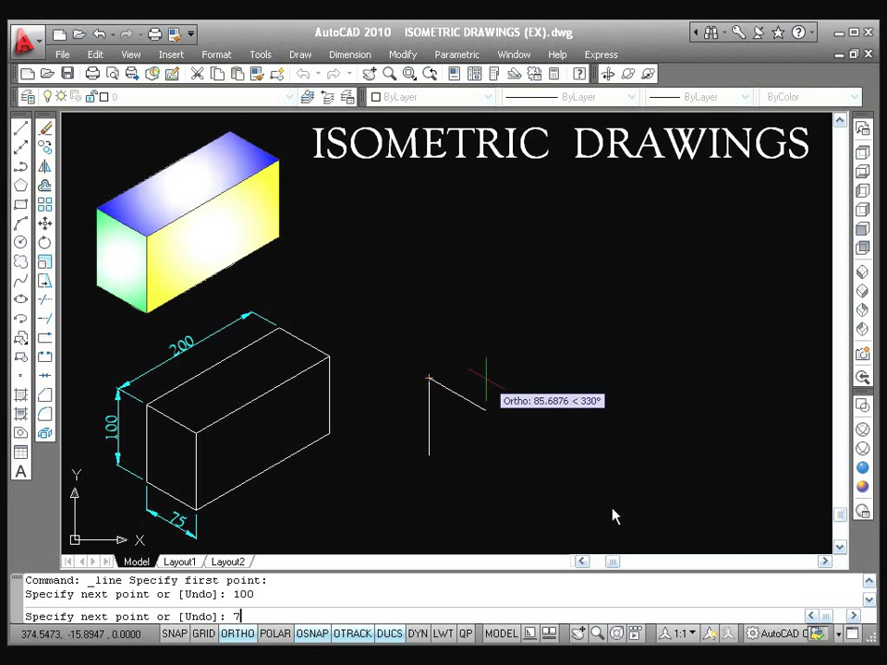
type("5")
key("Return")
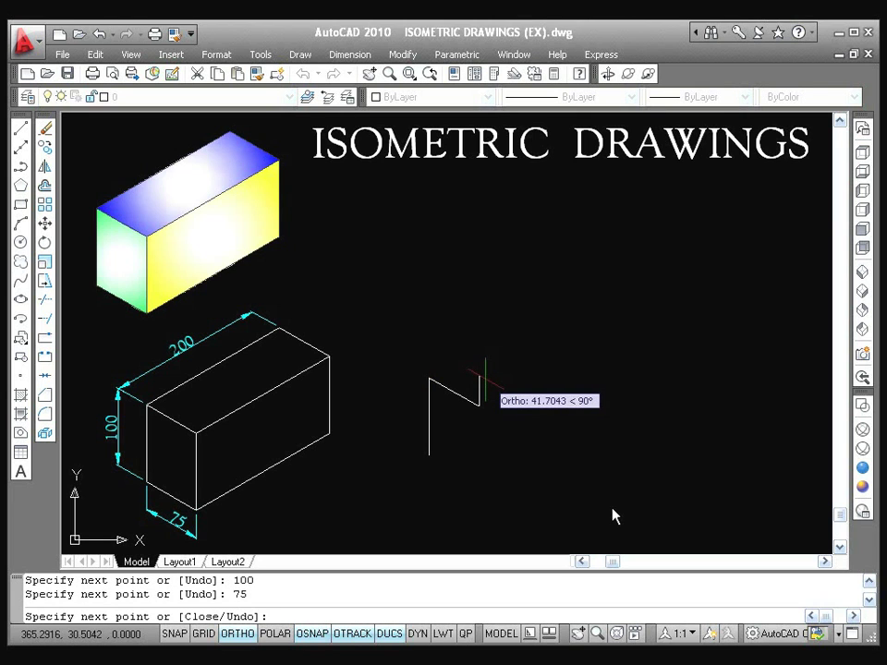
Complete the left face with lines 100 straight down and 75 back at 150°, and end the Line command.
type("1")
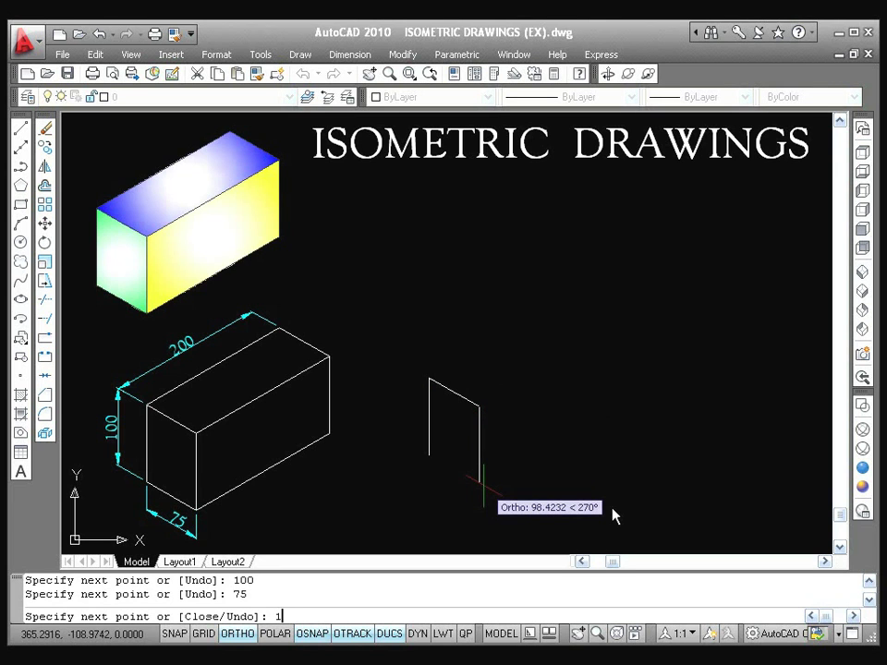
type("00")
key("Return")
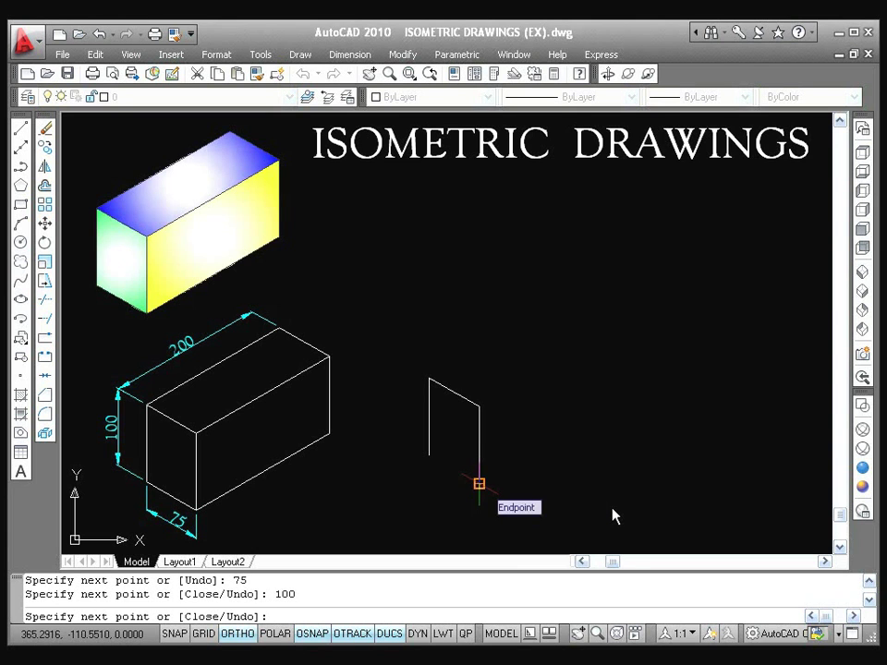
type("7")
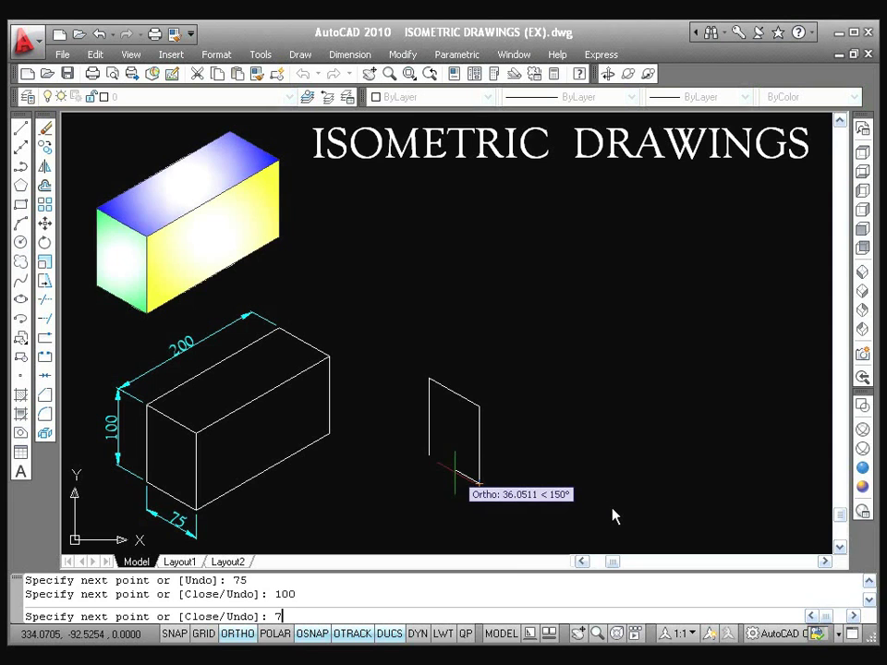
type("5")
key("Return")
key("Return")
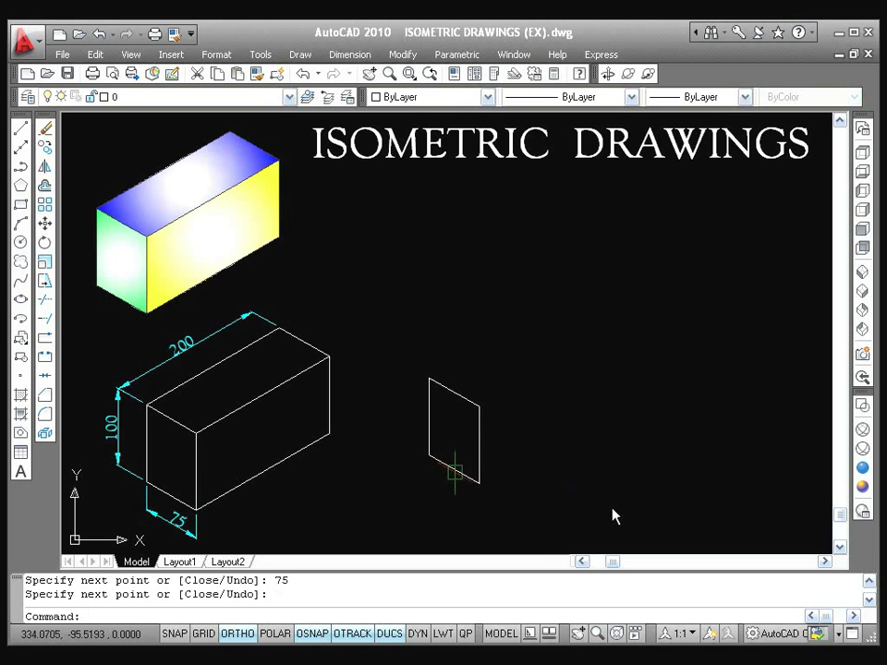
Switch to the top isoplane and draw a 200 line at 30° from the left face's upper far corner.
type("L")
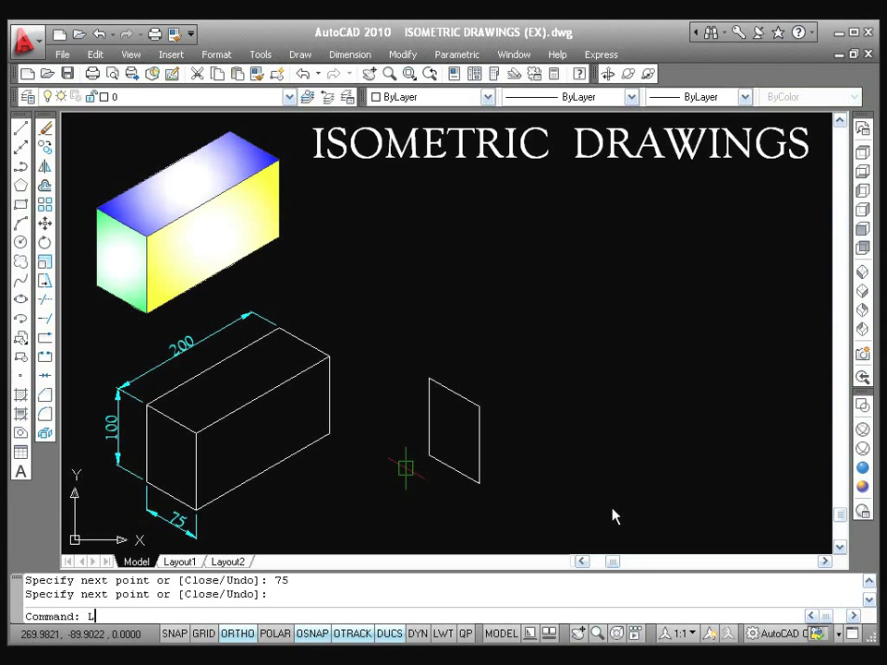
key("Return")
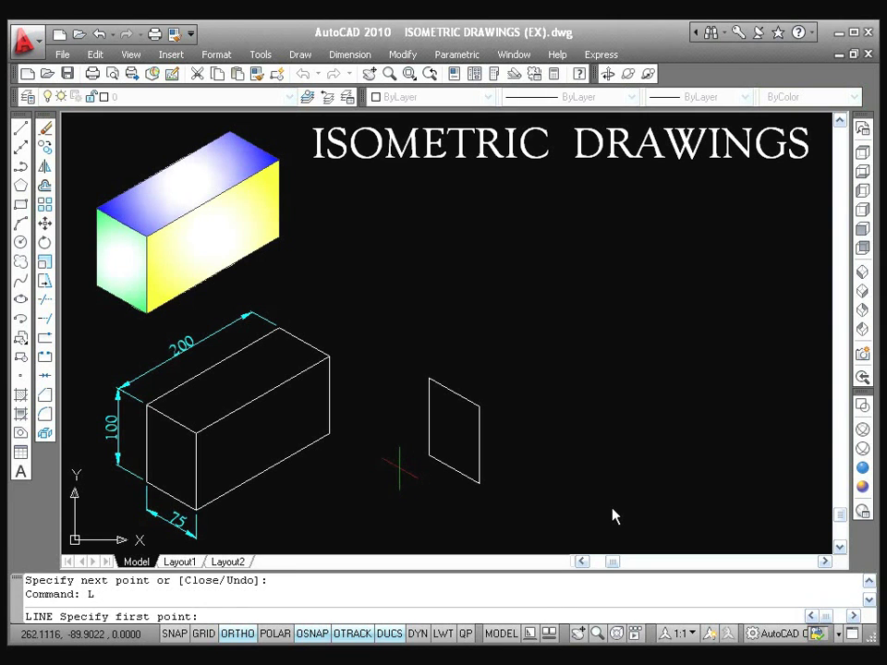
left_click(429, 379)
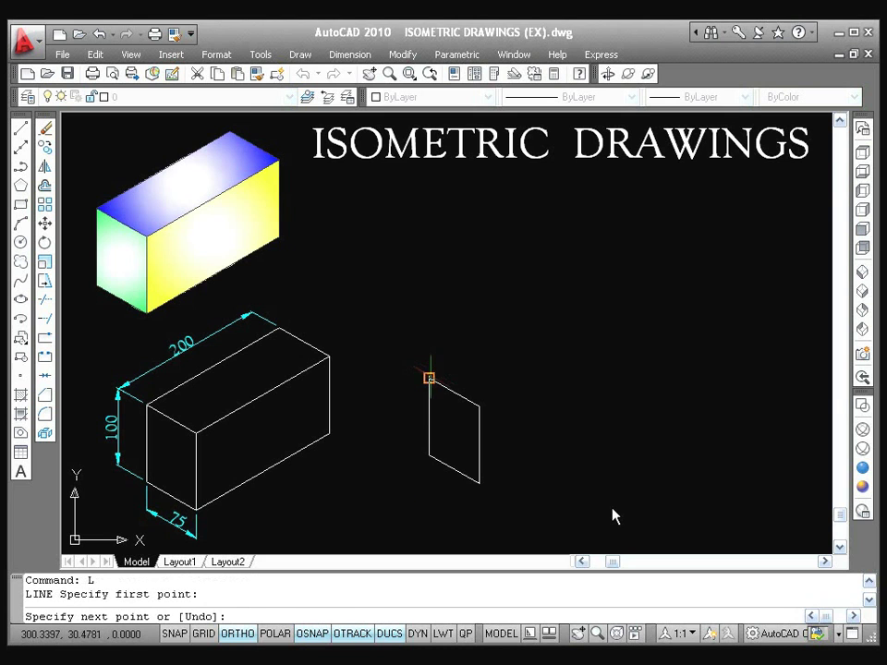
key("F5")
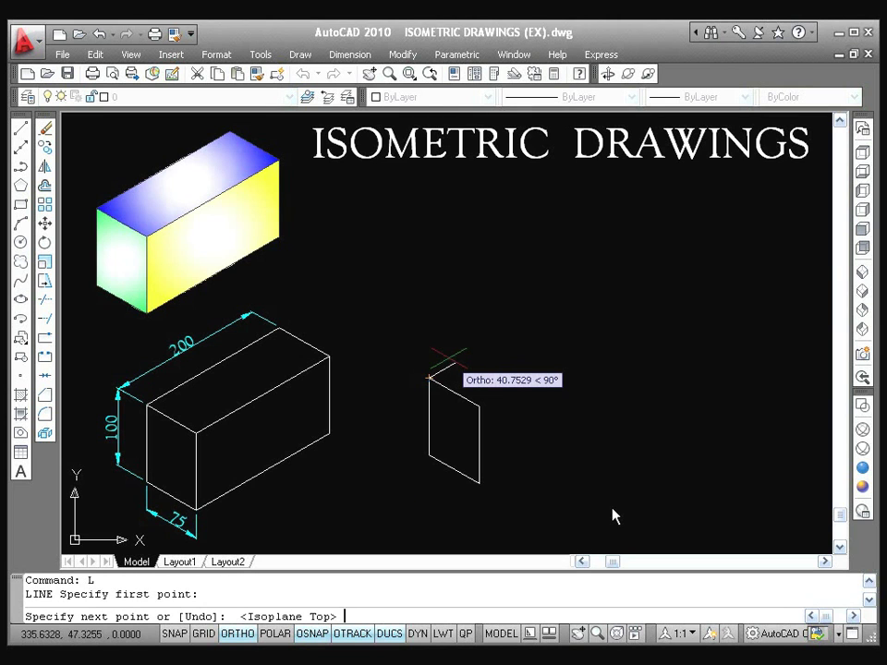
type("2")
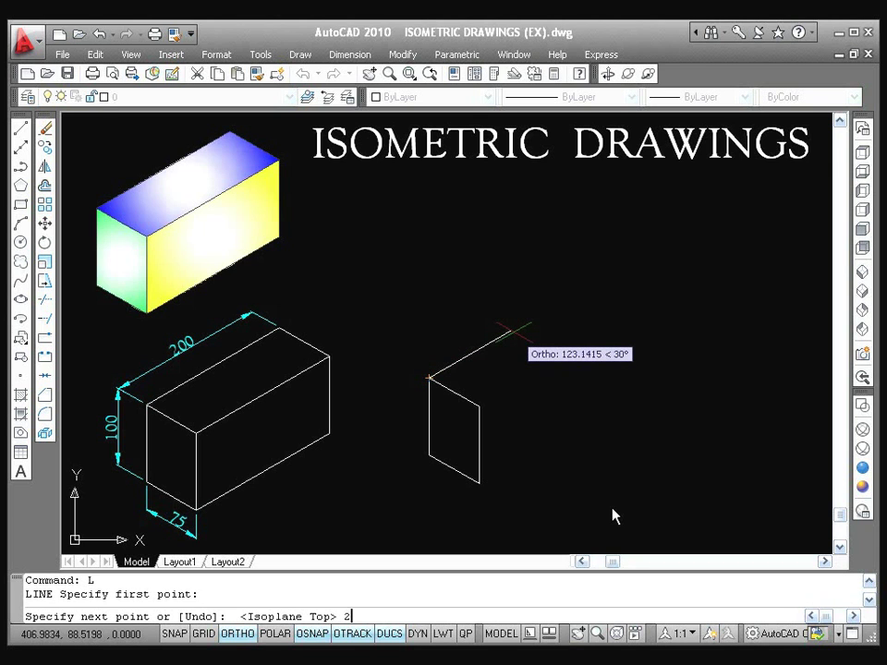
type("00")
key("Return")
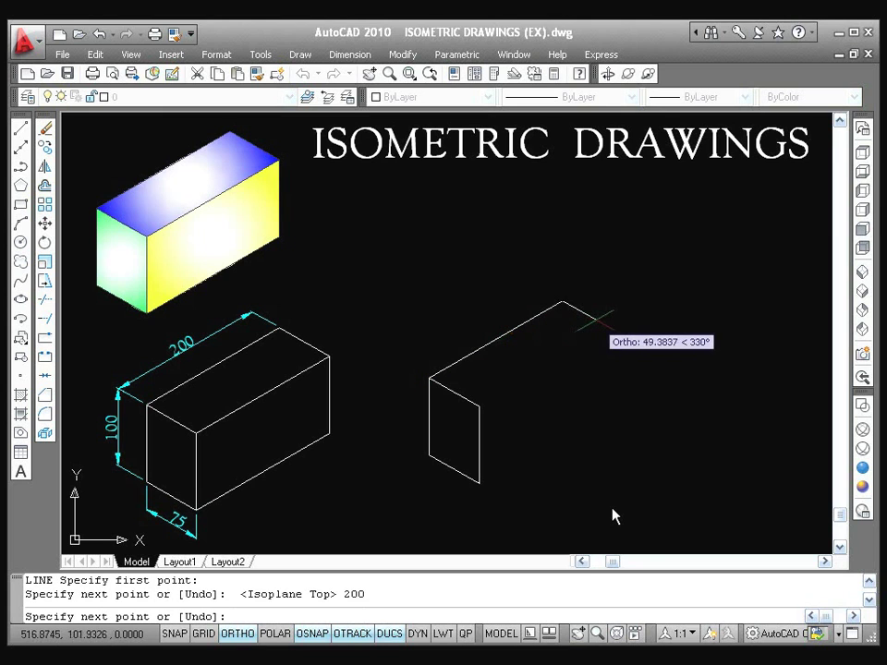
Complete the top face with lines 75 at 330° and 200 back at 210° to the left face, ending the Line command.
type("7")
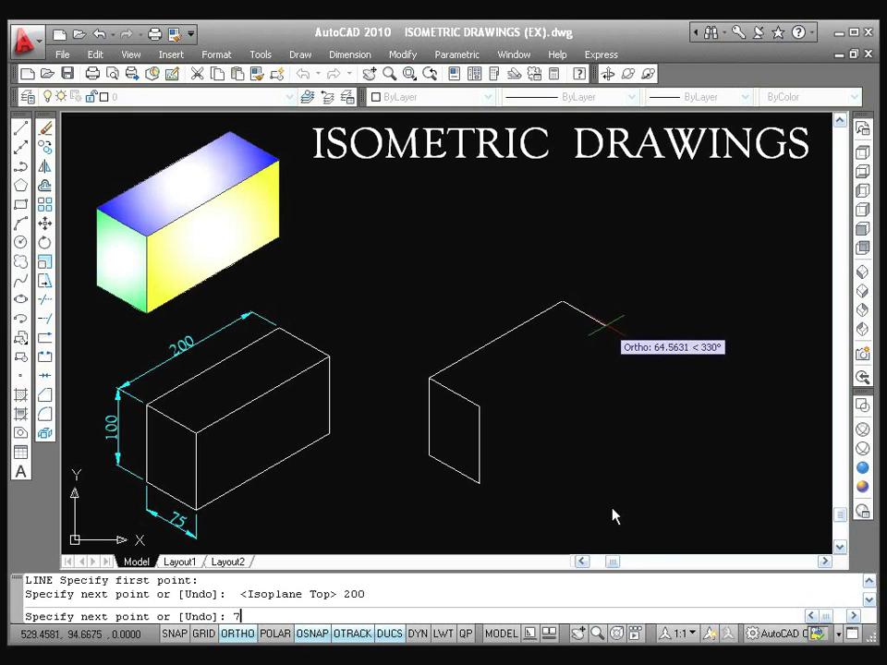
type("5")
key("Return")
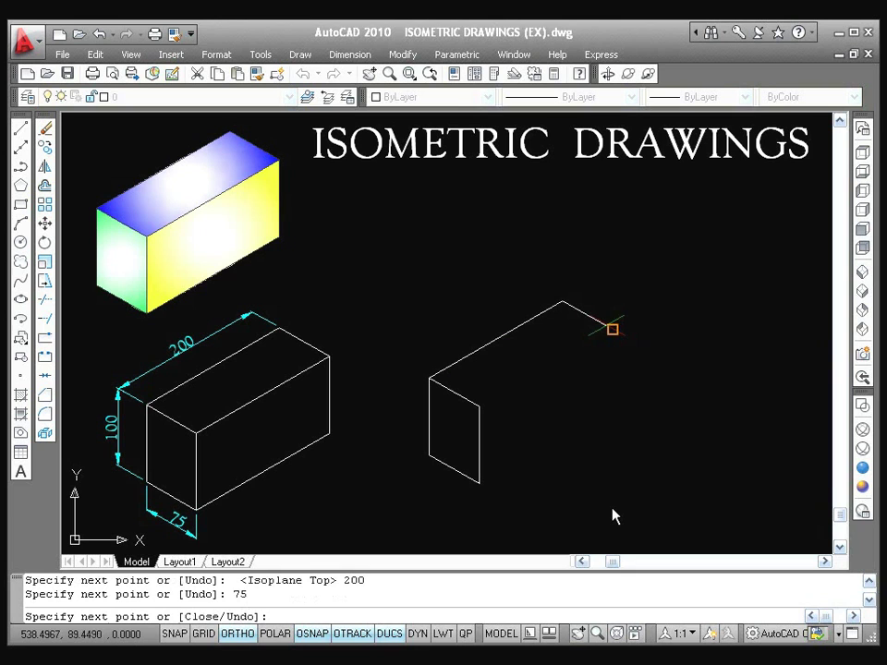
type("2")
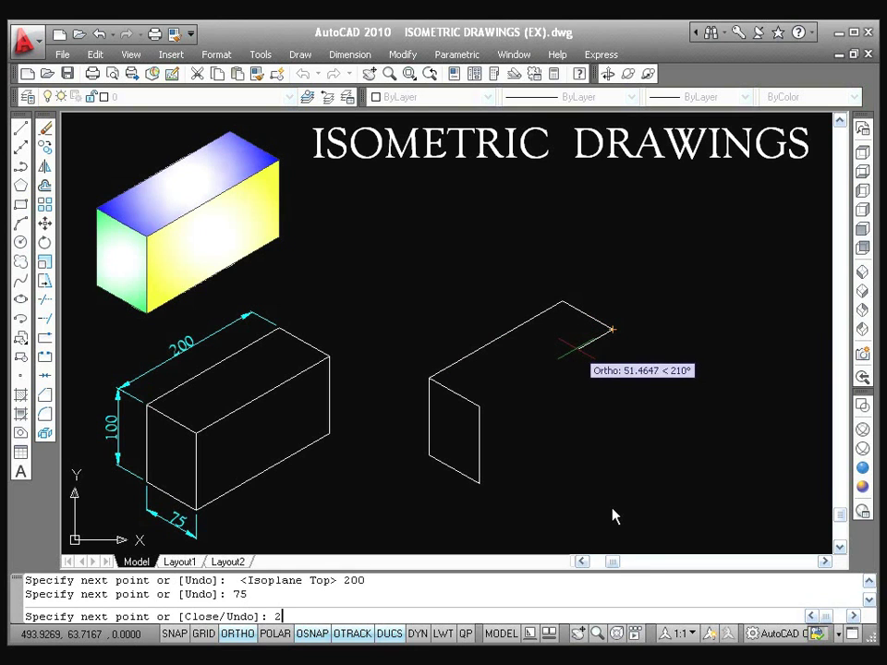
type("00")
key("Return")
key("Return")
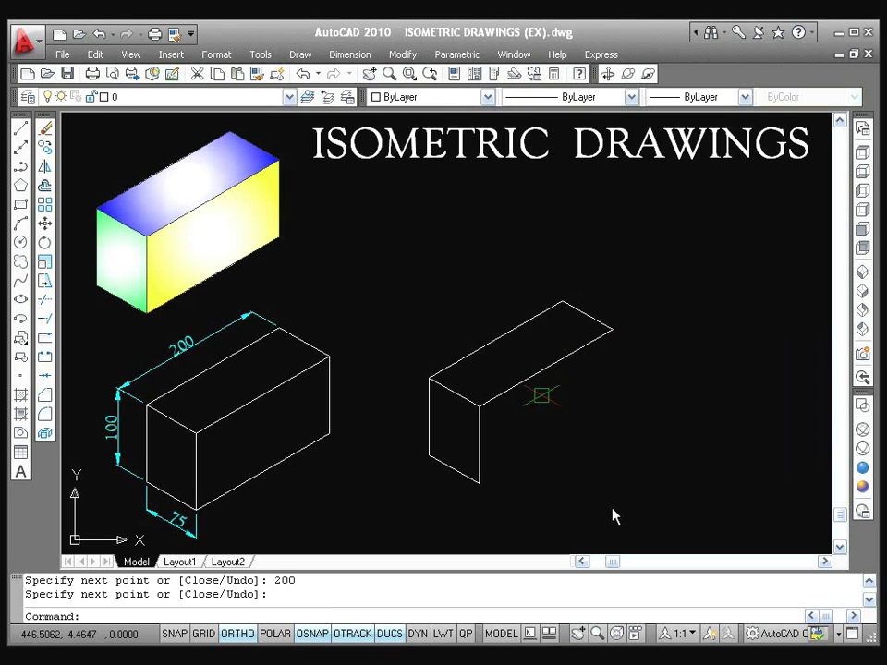
Draw the right face from the left face's lowest corner: 200 at 30°, then 100 straight up in the right isoplane, ending the Line command.
type("L")
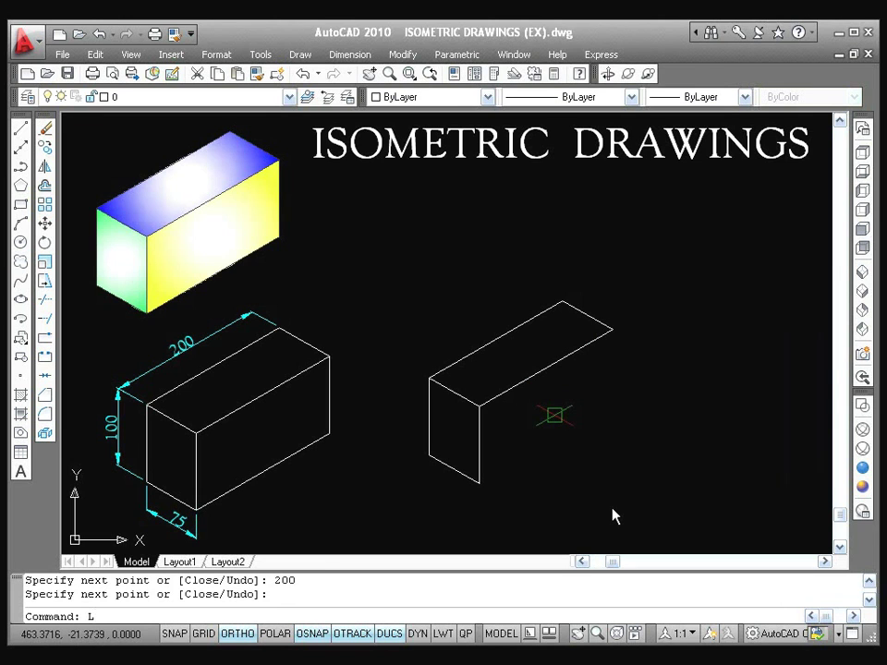
key("Return")
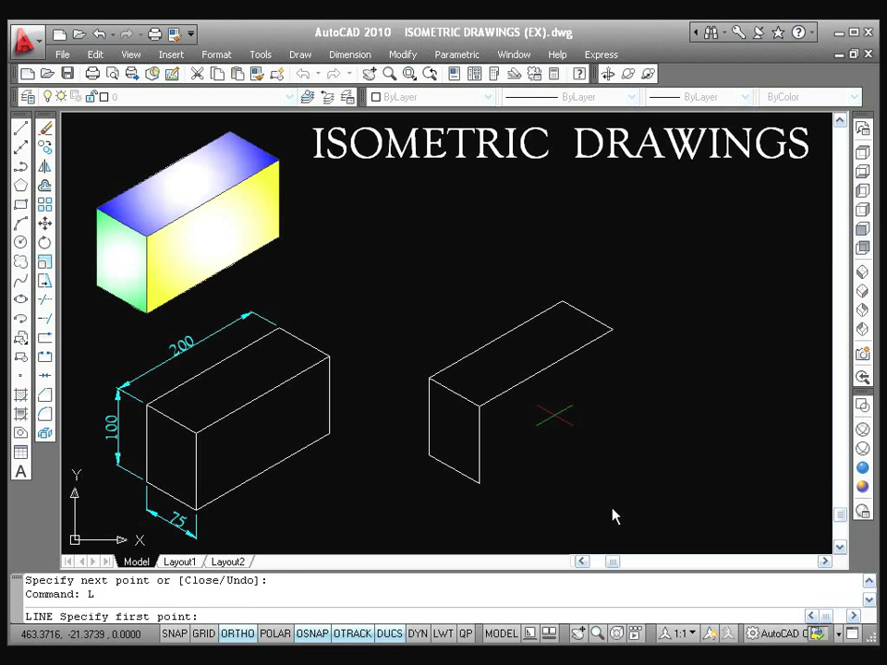
left_click(479, 483)
type("2")
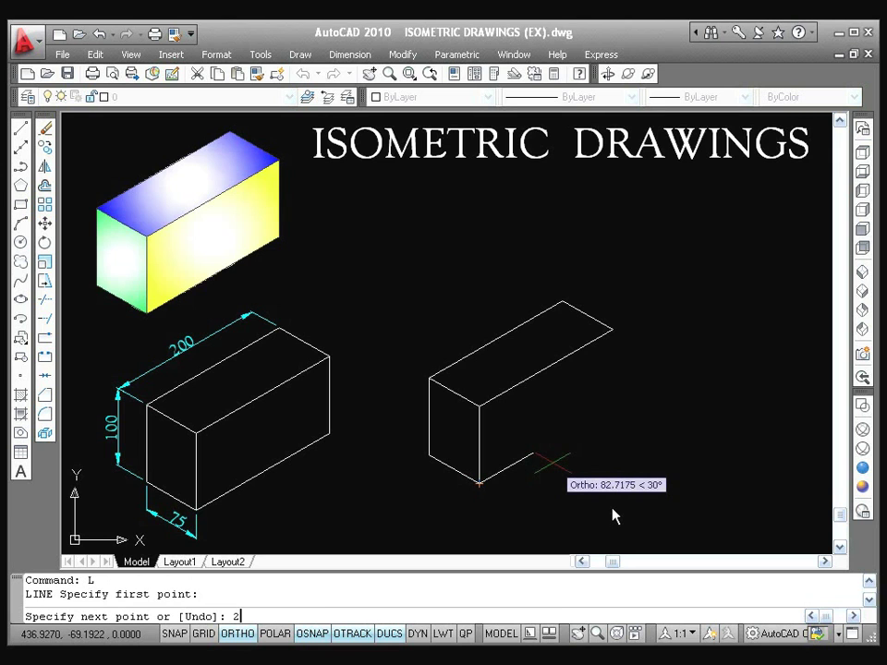
type("00")
key("Return")
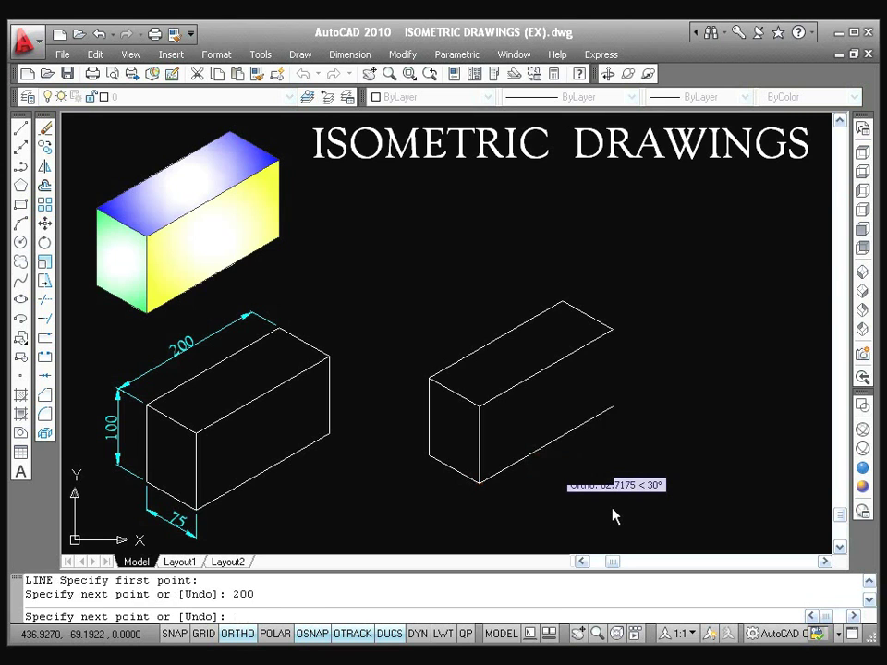
key("F5")
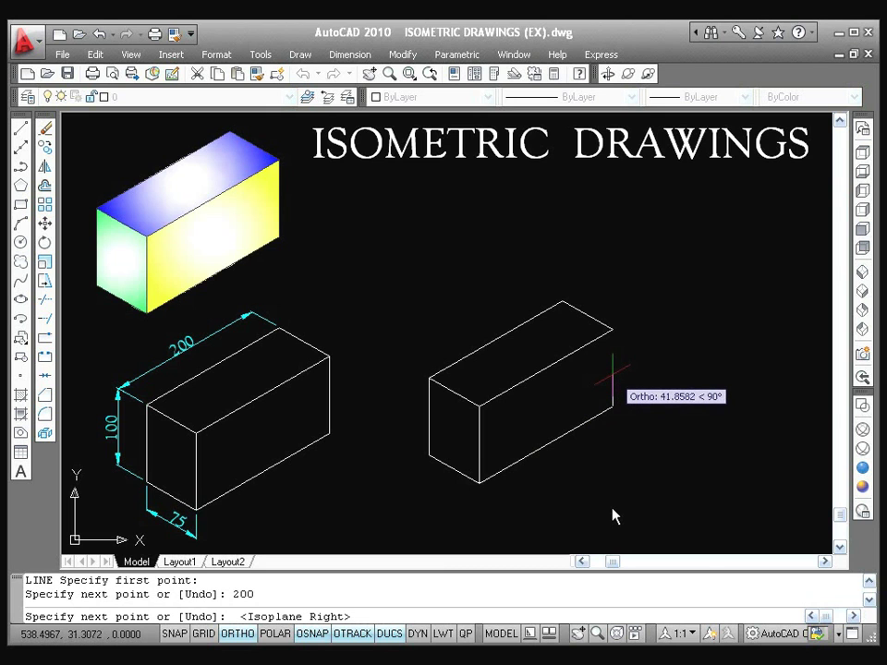
type("100")
key("Return")
key("Return")
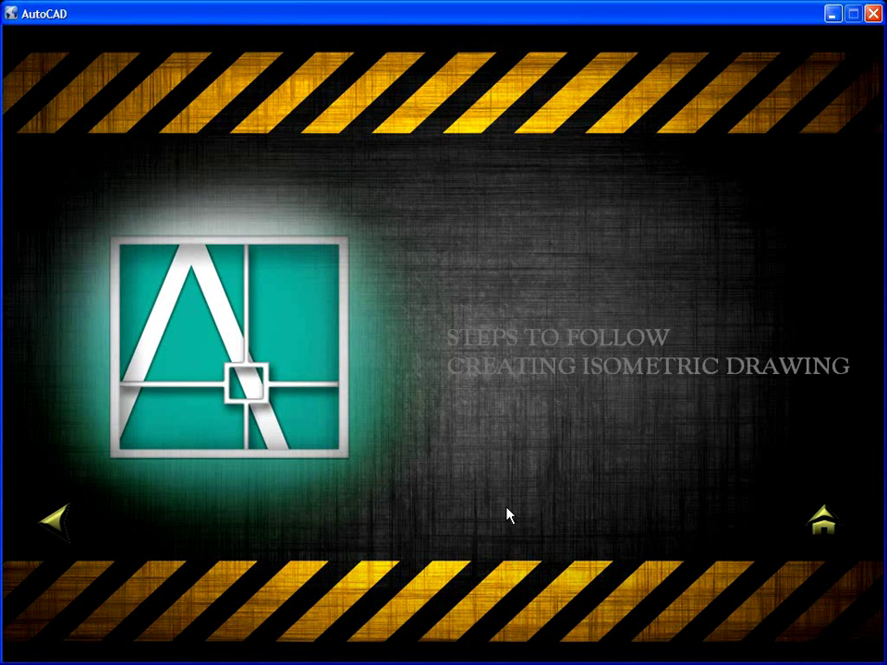
Switch to the AutoCAD tutorial menu and examine the topics under Modelling Phases I, II and III and under Modify.
left_click(50, 526)
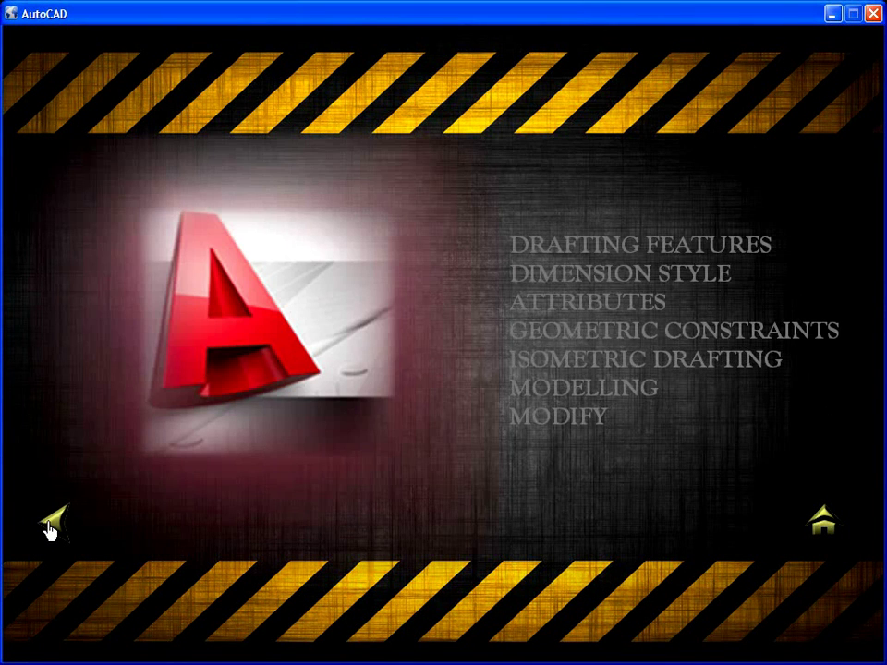
left_click(556, 391)
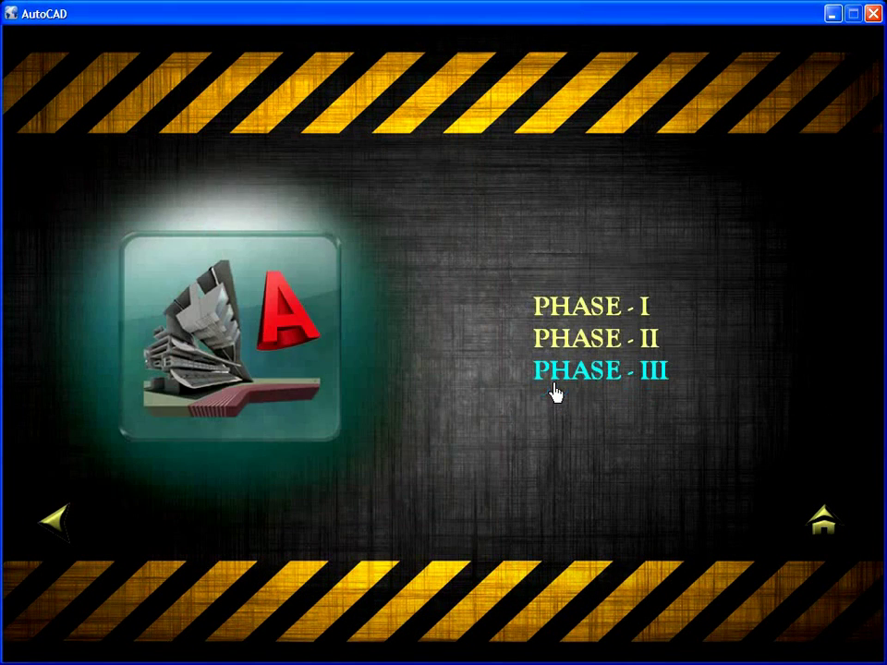
left_click(544, 310)
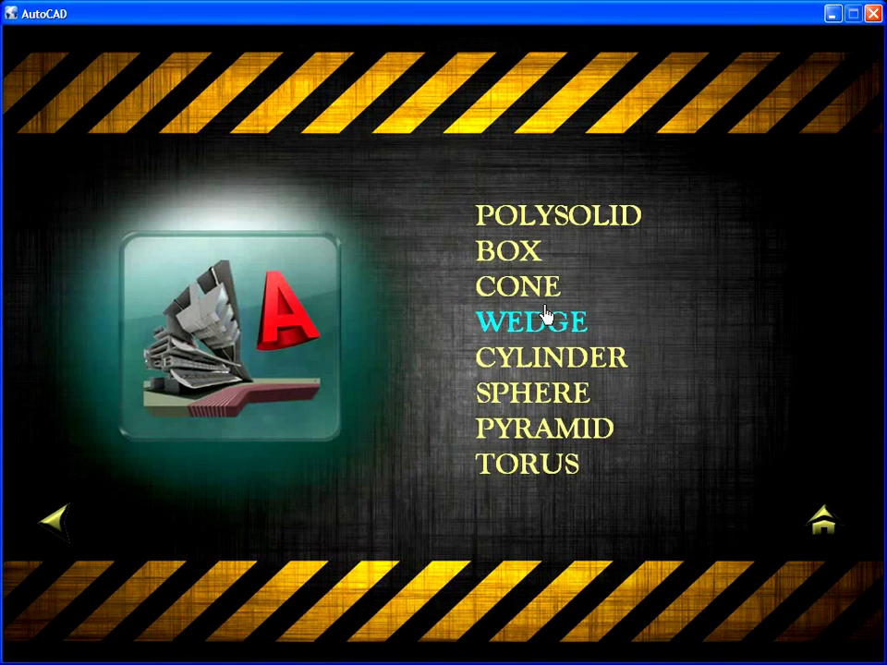
left_click(56, 527)
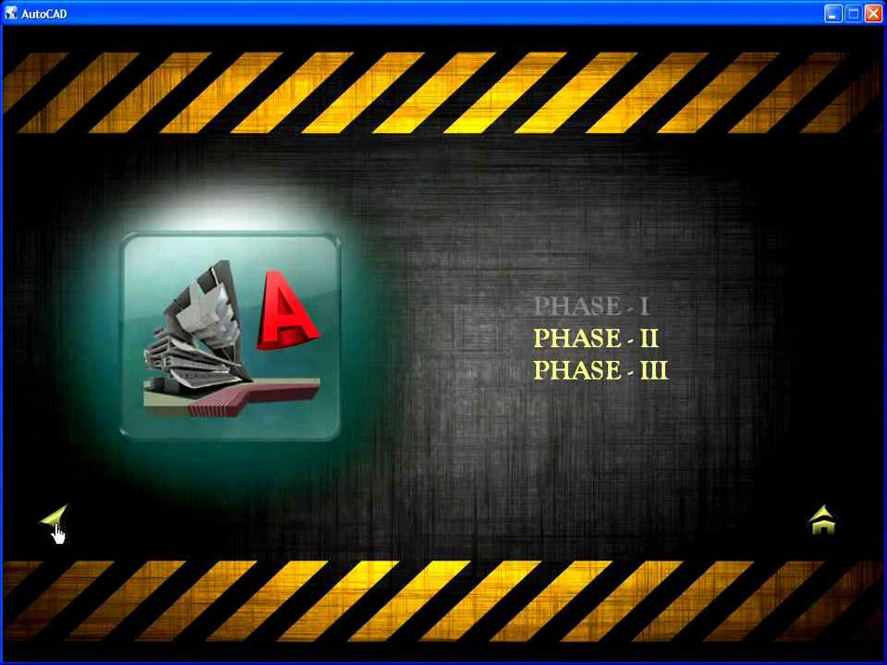
left_click(555, 342)
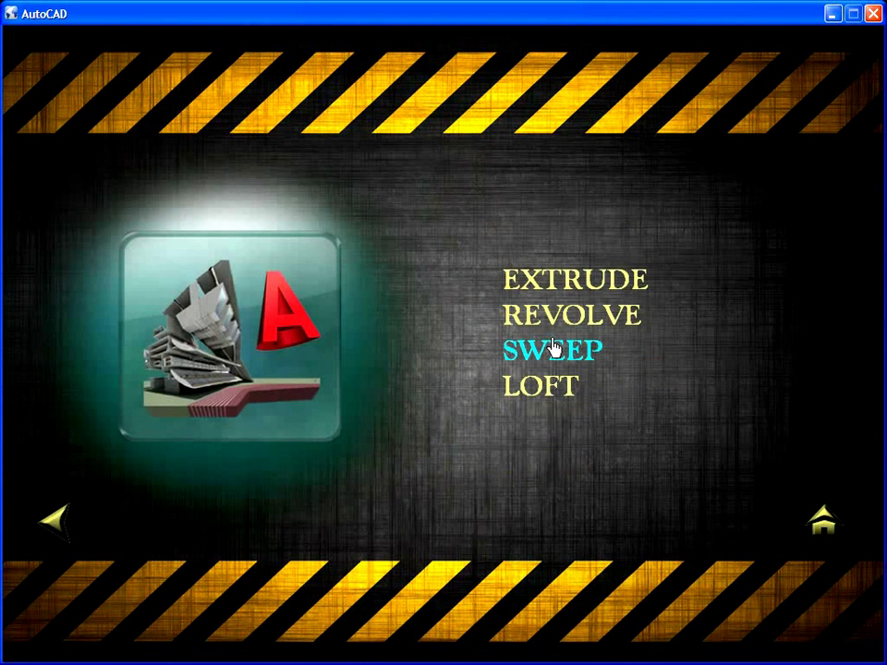
left_click(55, 527)
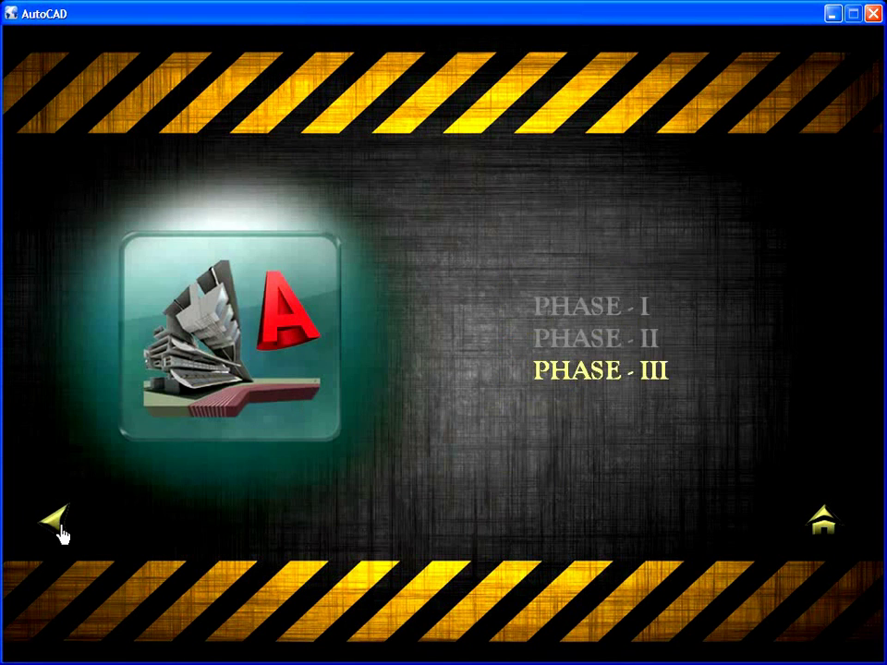
left_click(546, 374)
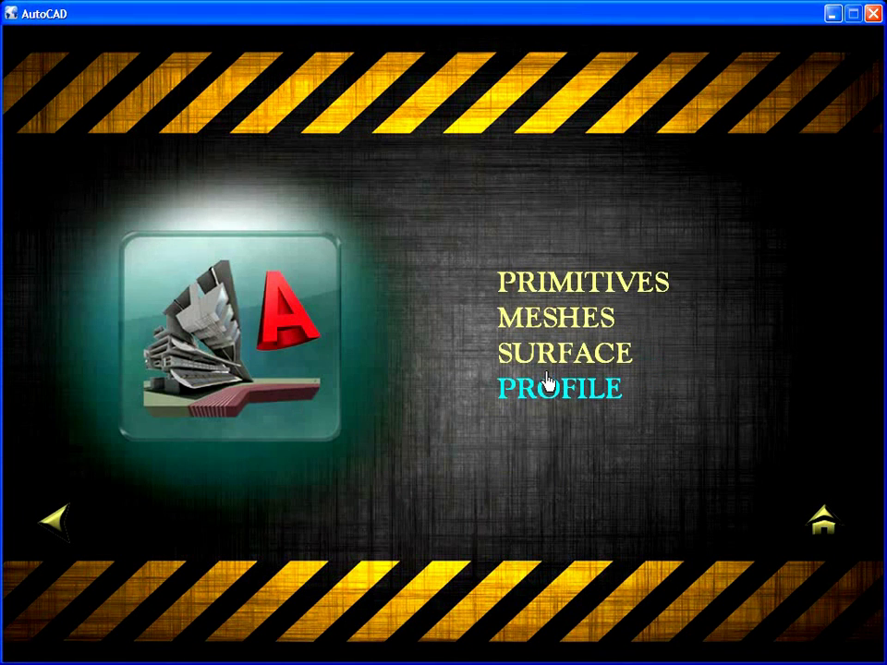
left_click(55, 525)
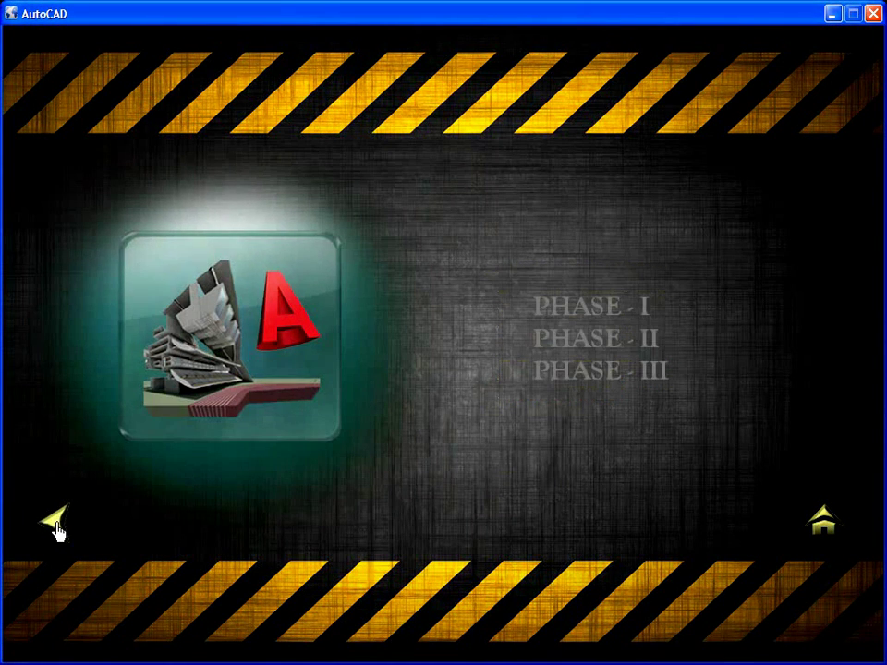
left_click(56, 527)
left_click(521, 425)
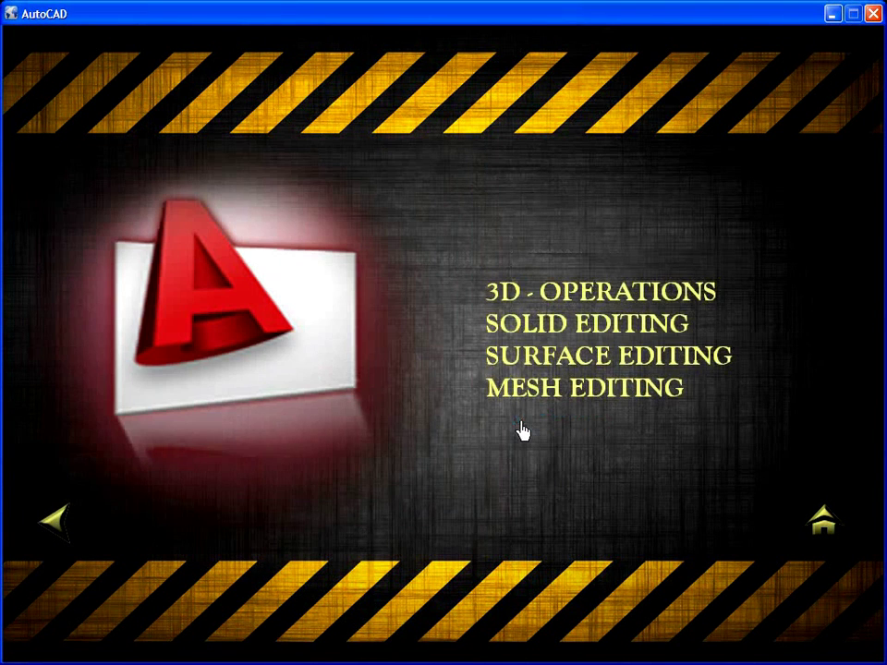
Examine the topic lists under 3D Operations, Solid Editing, Surface Editing and Mesh Editing, returning to the Modify submenu after each.
left_click(500, 294)
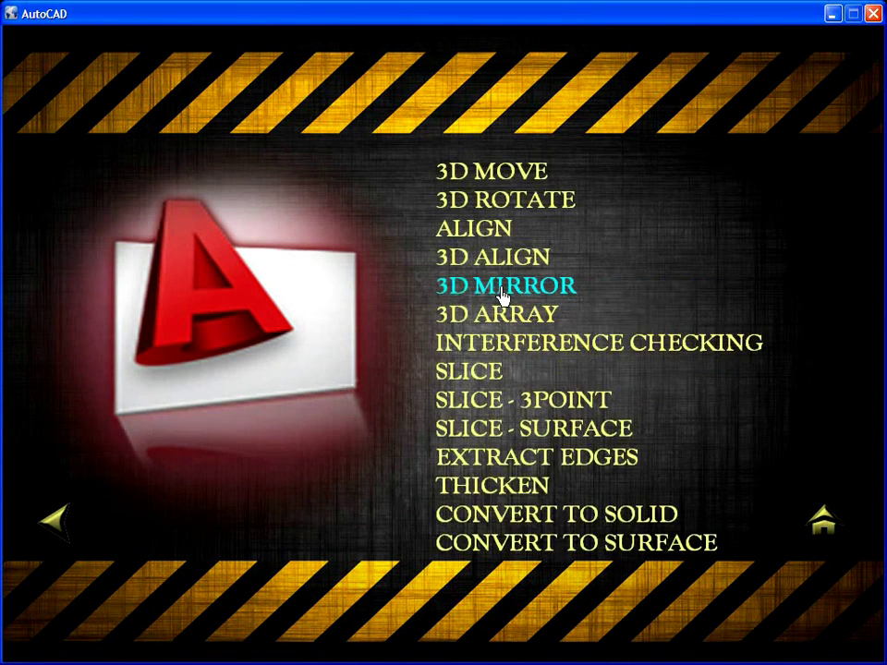
left_click(57, 525)
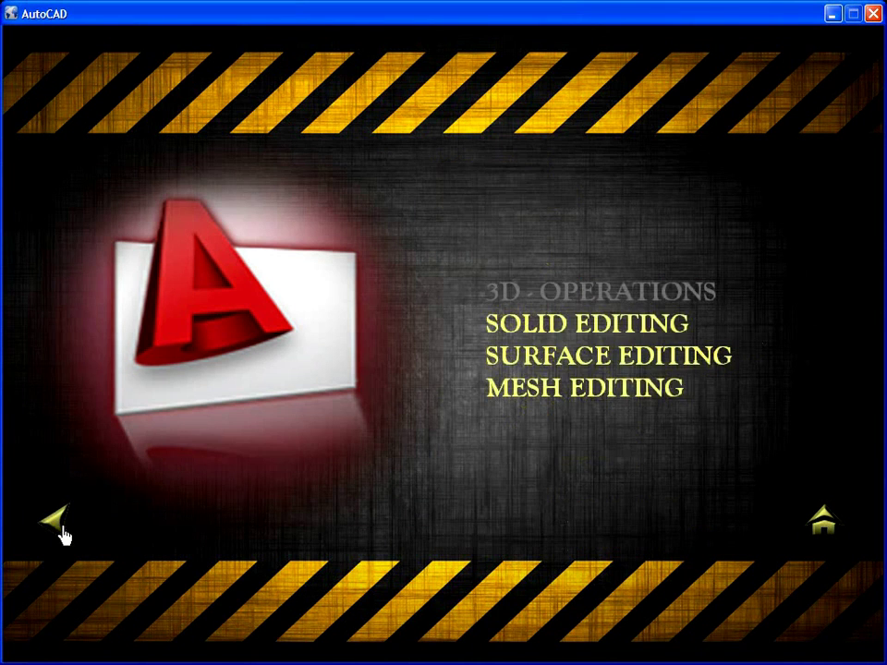
left_click(504, 321)
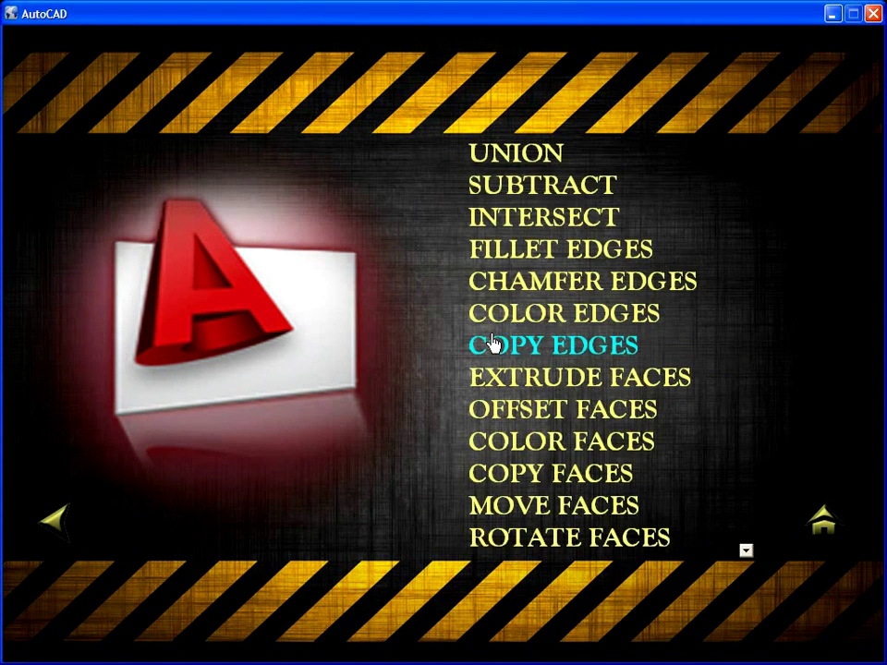
left_click(57, 527)
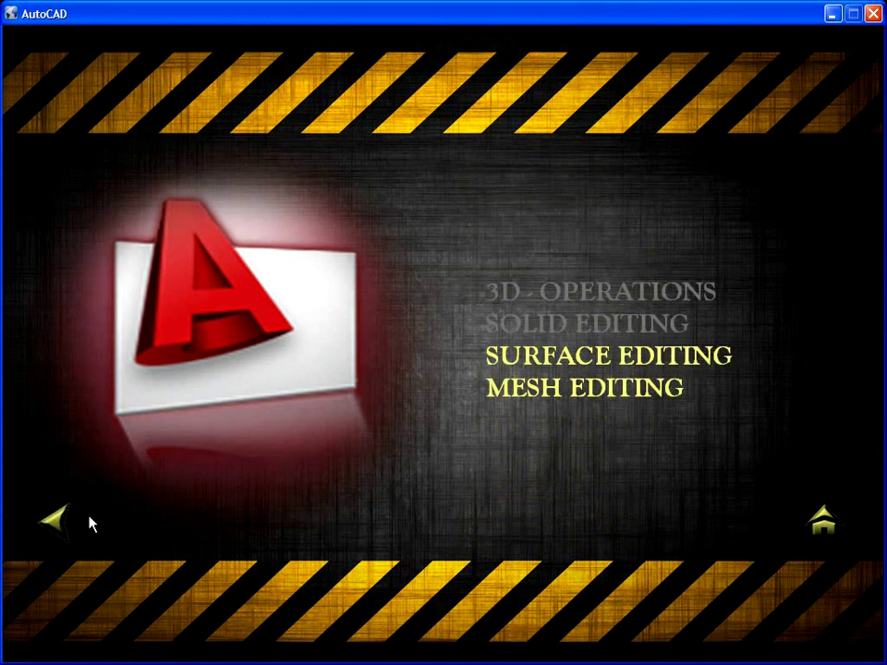
left_click(525, 361)
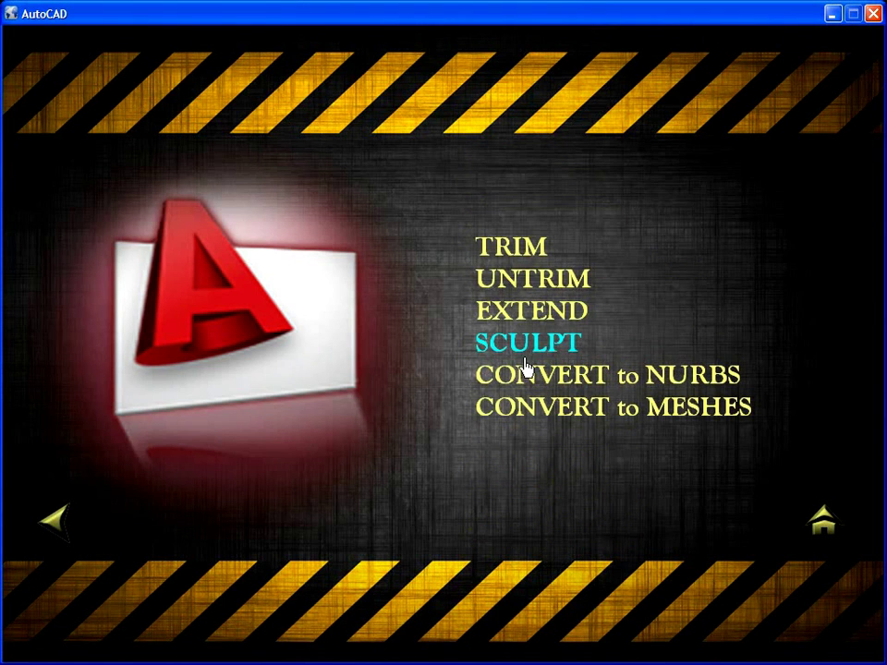
left_click(56, 530)
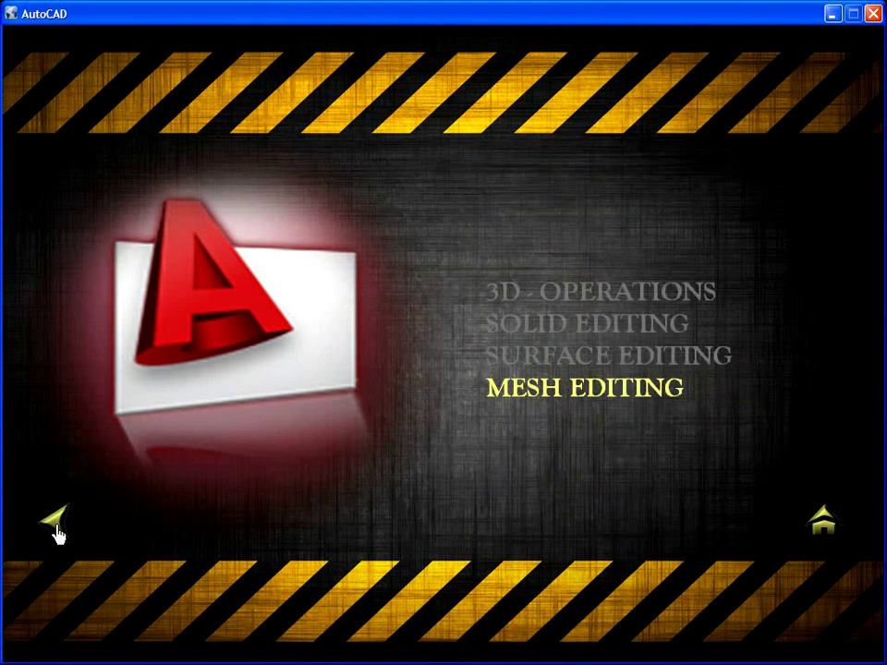
left_click(495, 390)
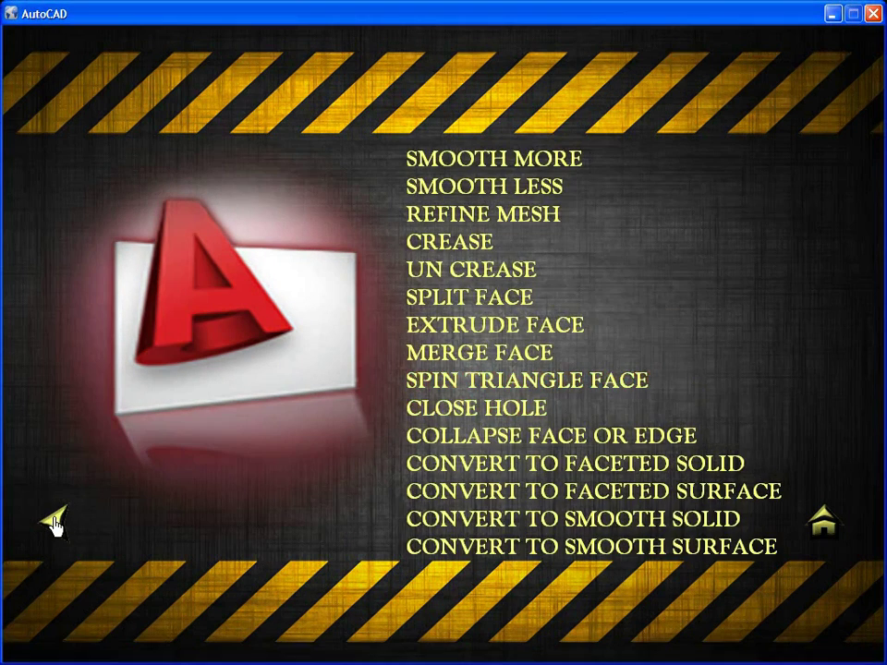
left_click(56, 523)
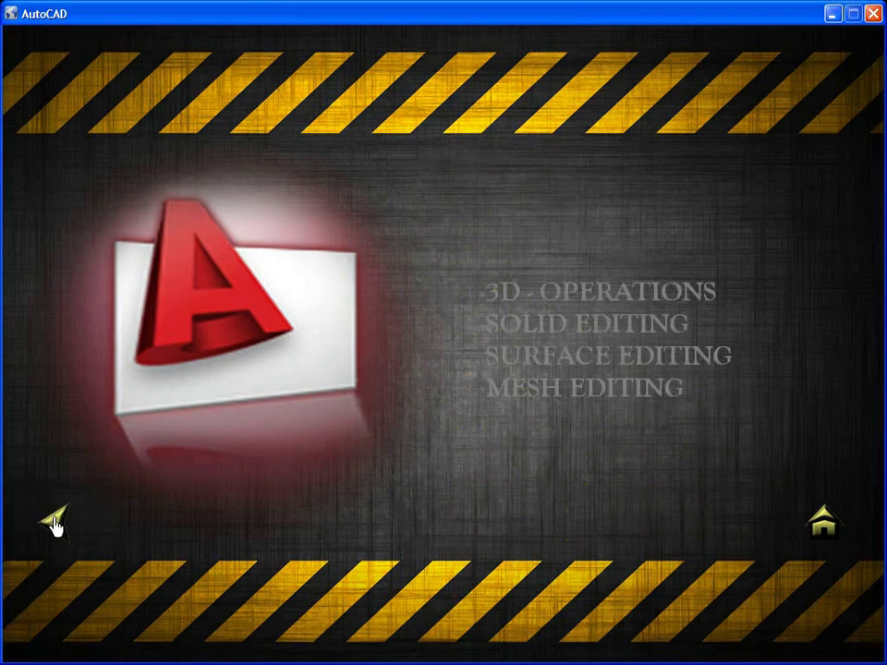